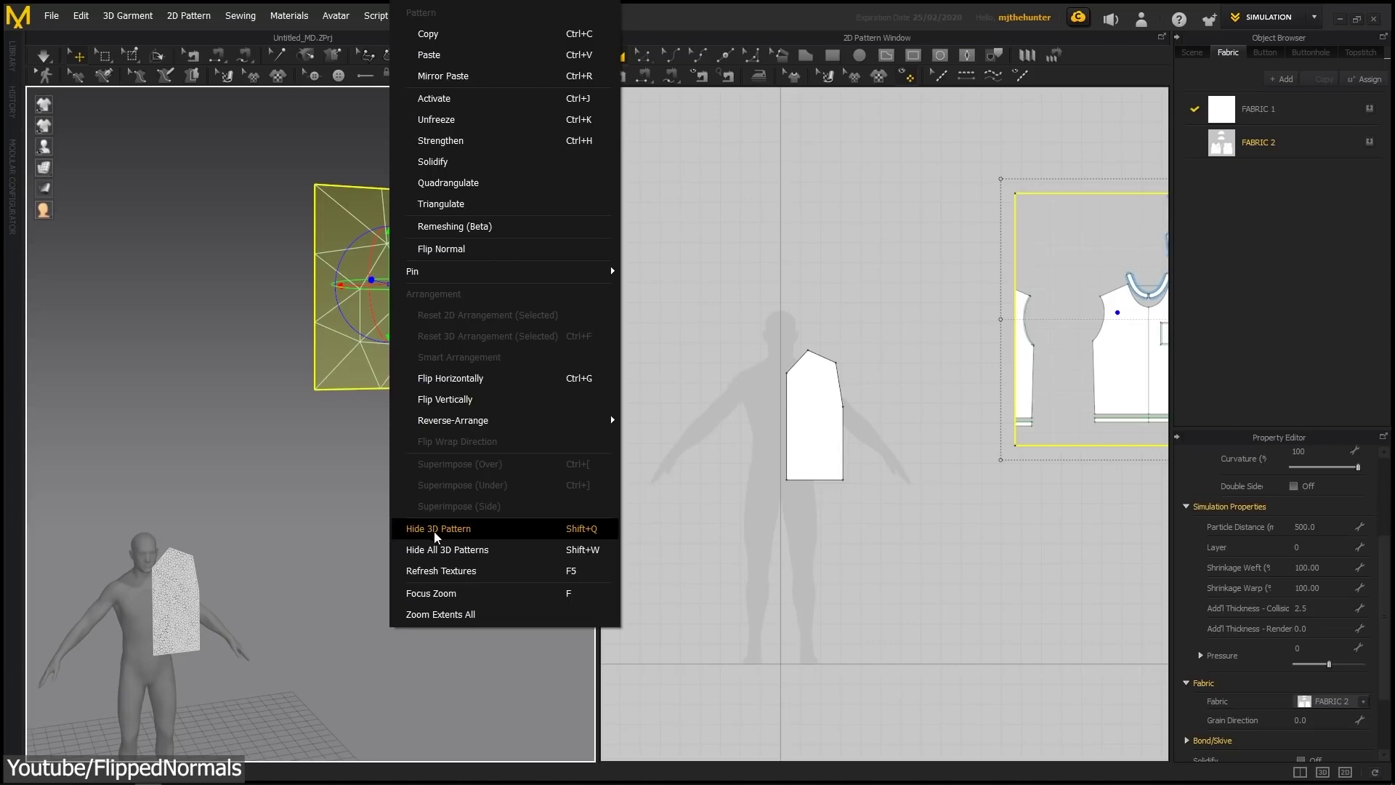
Show the pattern piece as a solid surface and bend its last outline segment into a curve.
{"action": "left_click", "coordinate": [438, 529]}
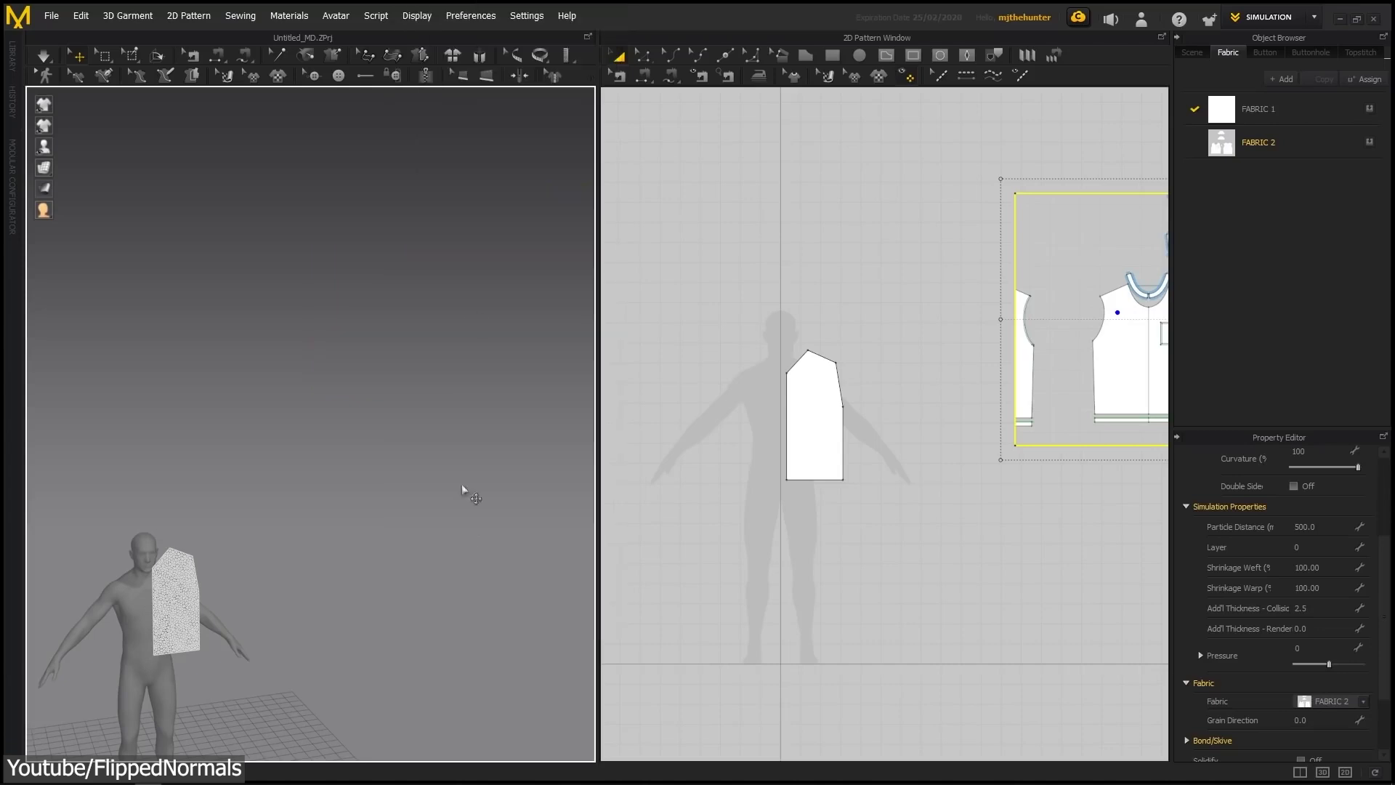
{"action": "scroll", "coordinate": [436, 407], "scroll_direction": "up", "scroll_amount": 6}
{"action": "right_click_drag", "start_coordinate": [429, 395], "coordinate": [315, 316]}
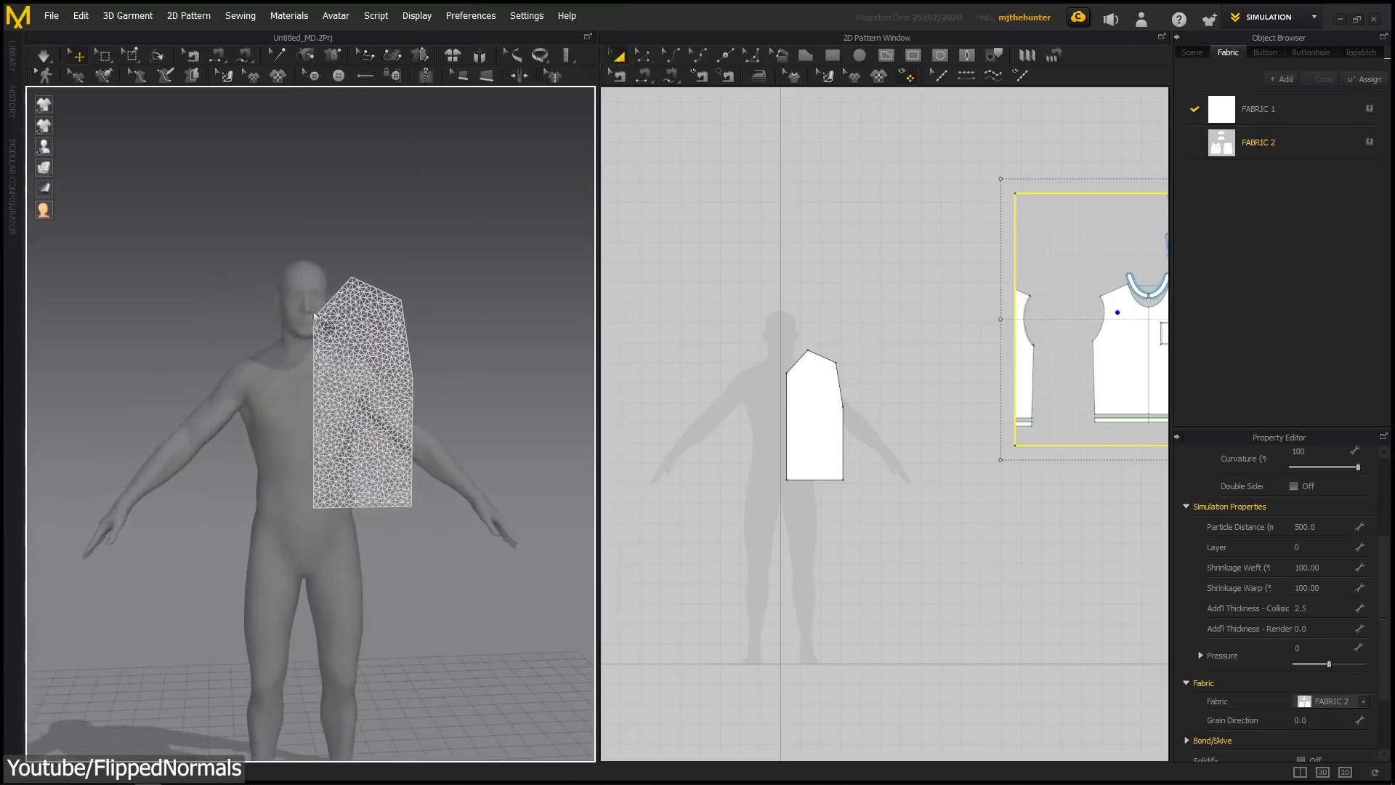
{"action": "left_click", "coordinate": [65, 167]}
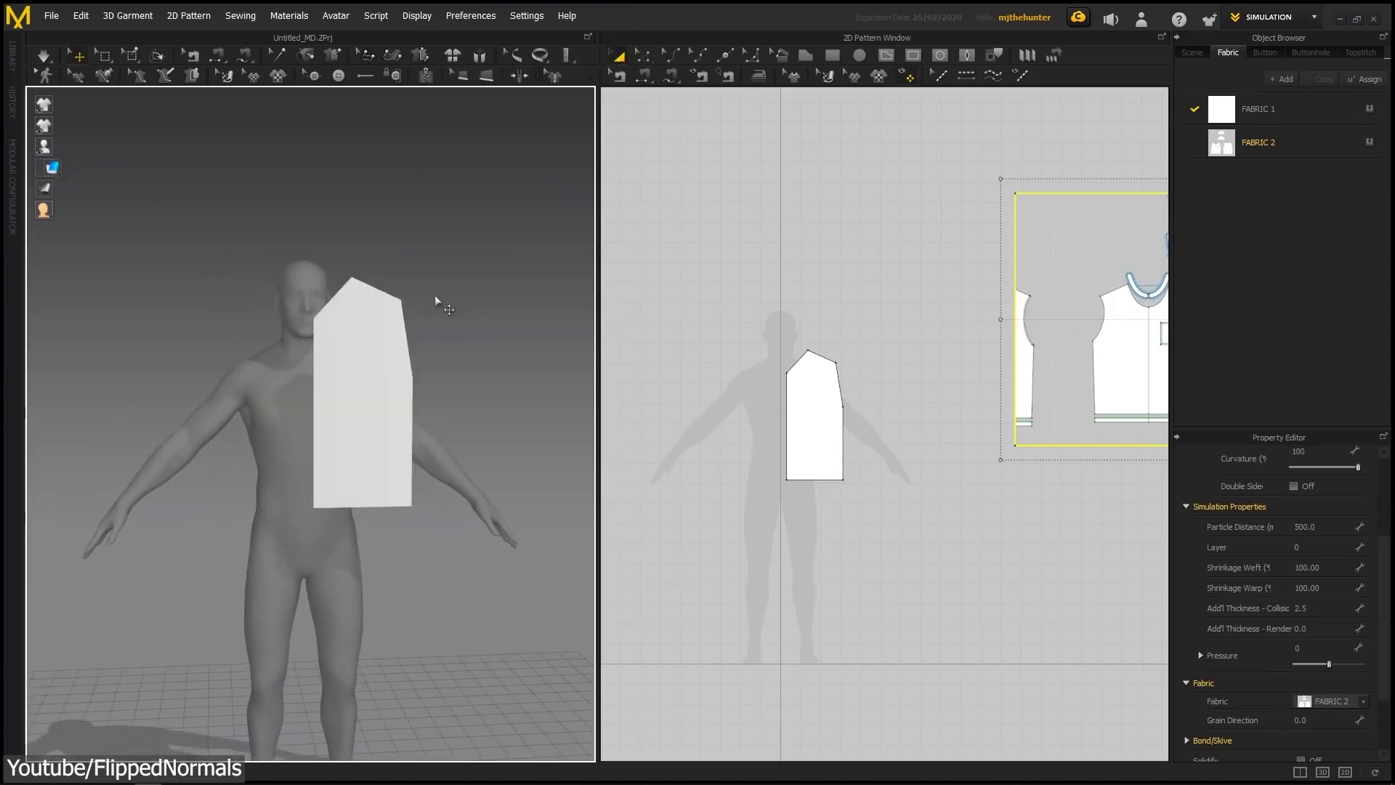
{"action": "left_click", "coordinate": [419, 230]}
{"action": "scroll", "coordinate": [401, 335], "scroll_direction": "up", "scroll_amount": 3}
{"action": "left_click", "coordinate": [401, 337]}
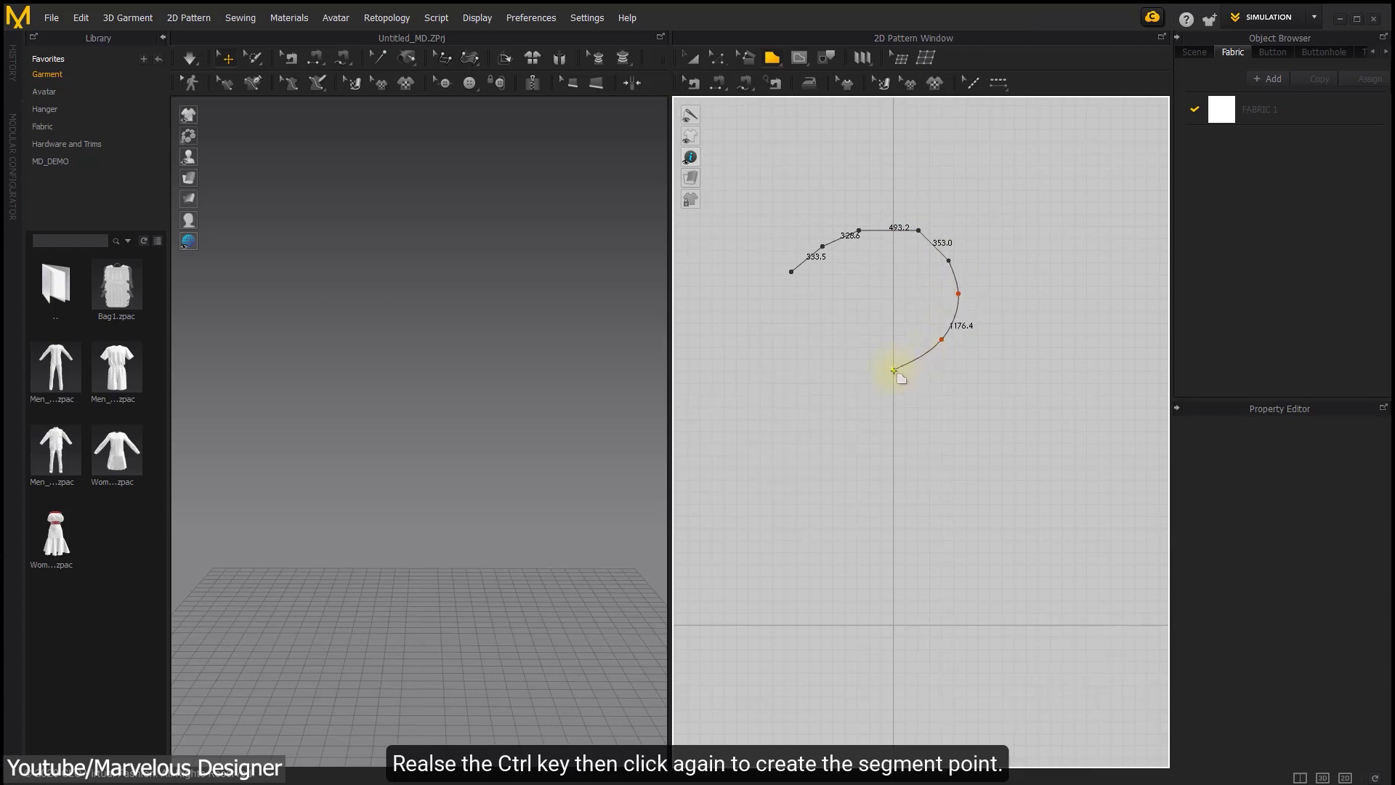
{"action": "left_click_drag", "start_coordinate": [854, 382], "coordinate": [810, 339]}
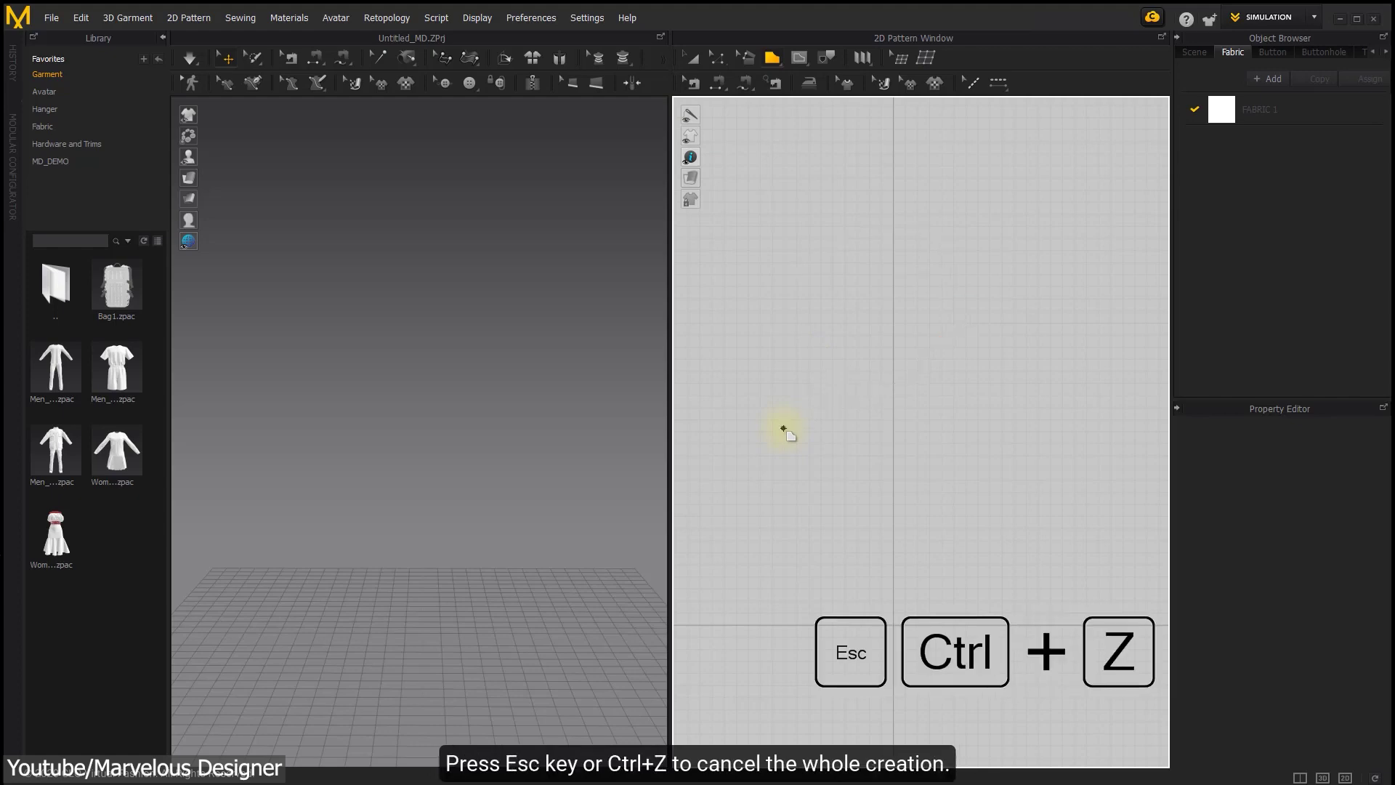
Add a mirrored 700 mm segment and raise the centre-front neckline point on both halves.
{"action": "left_click", "coordinate": [913, 315]}
{"action": "right_click", "coordinate": [970, 294]}
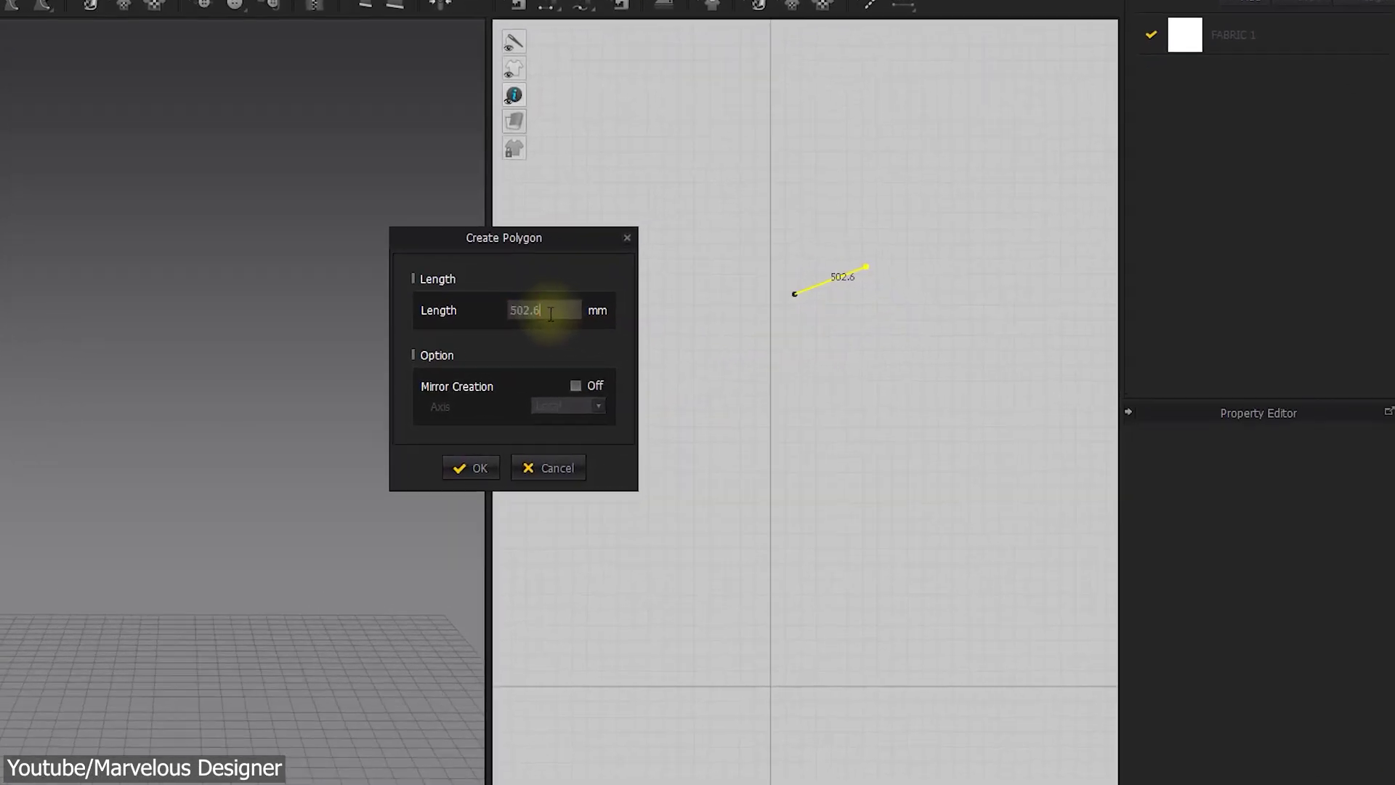
{"action": "left_click_drag", "start_coordinate": [551, 314], "coordinate": [491, 308]}
{"action": "type", "text": "700"}
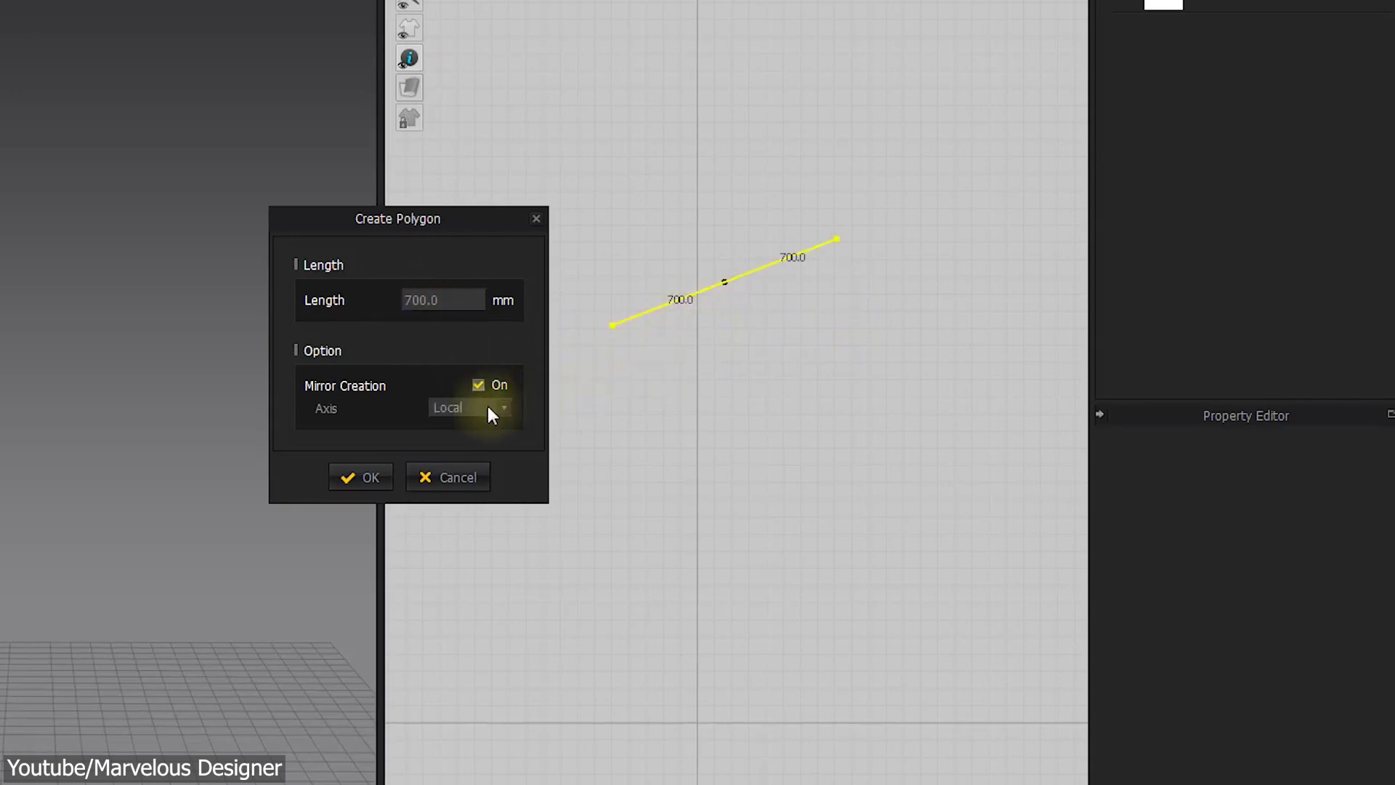
{"action": "left_click", "coordinate": [489, 409]}
{"action": "left_click", "coordinate": [479, 436]}
{"action": "key", "text": "Down"}
{"action": "key", "text": "Return"}
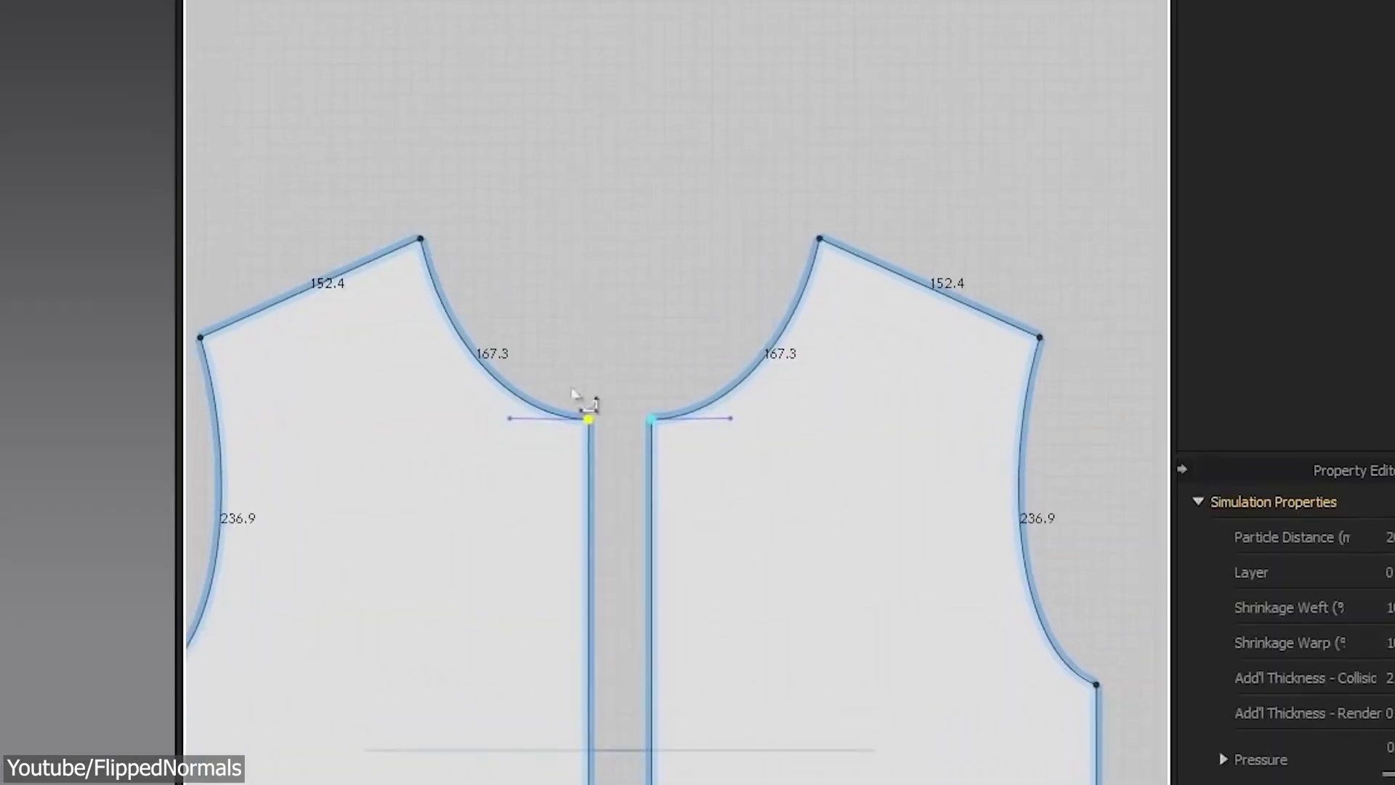
{"action": "scroll", "coordinate": [600, 333], "scroll_direction": "up", "scroll_amount": 2}
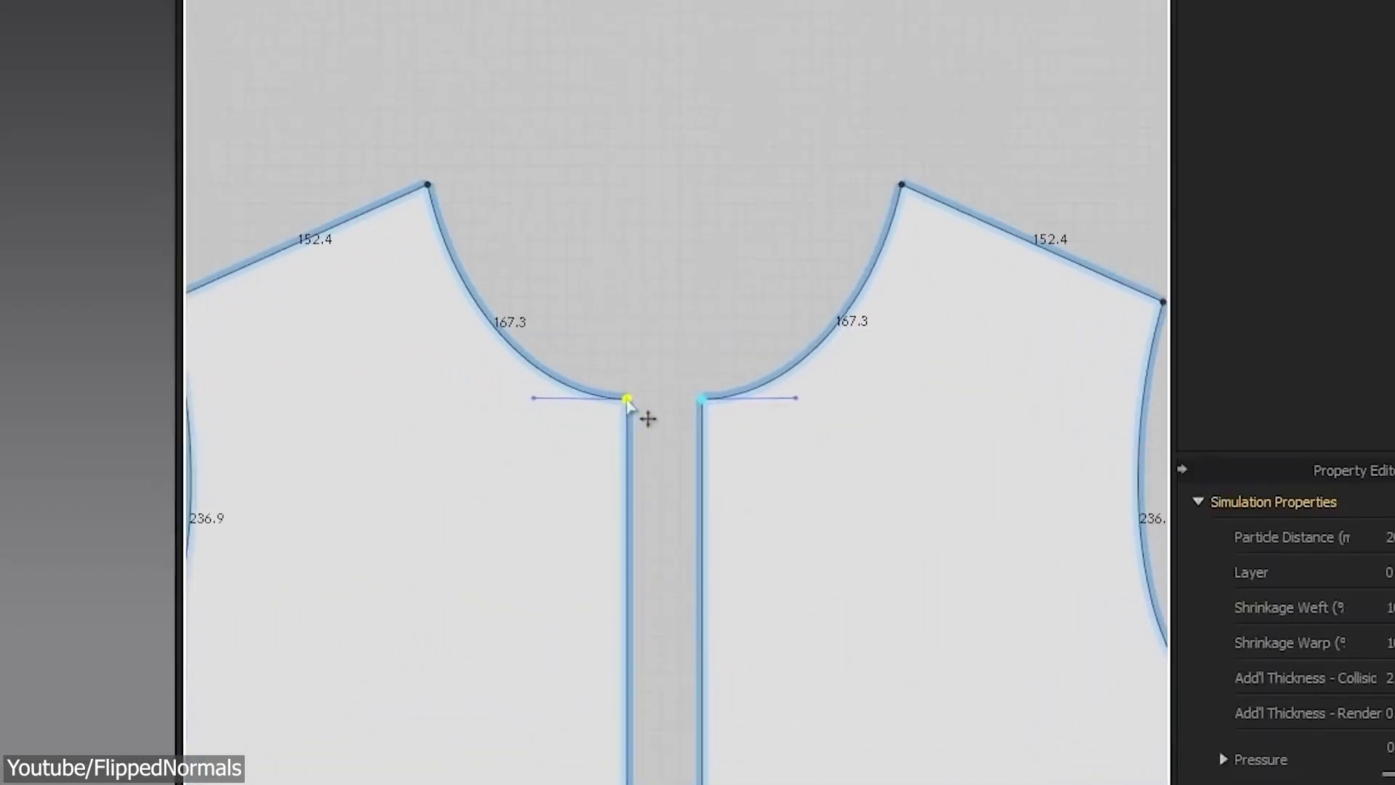
{"action": "left_click_drag", "start_coordinate": [627, 401], "coordinate": [625, 285]}
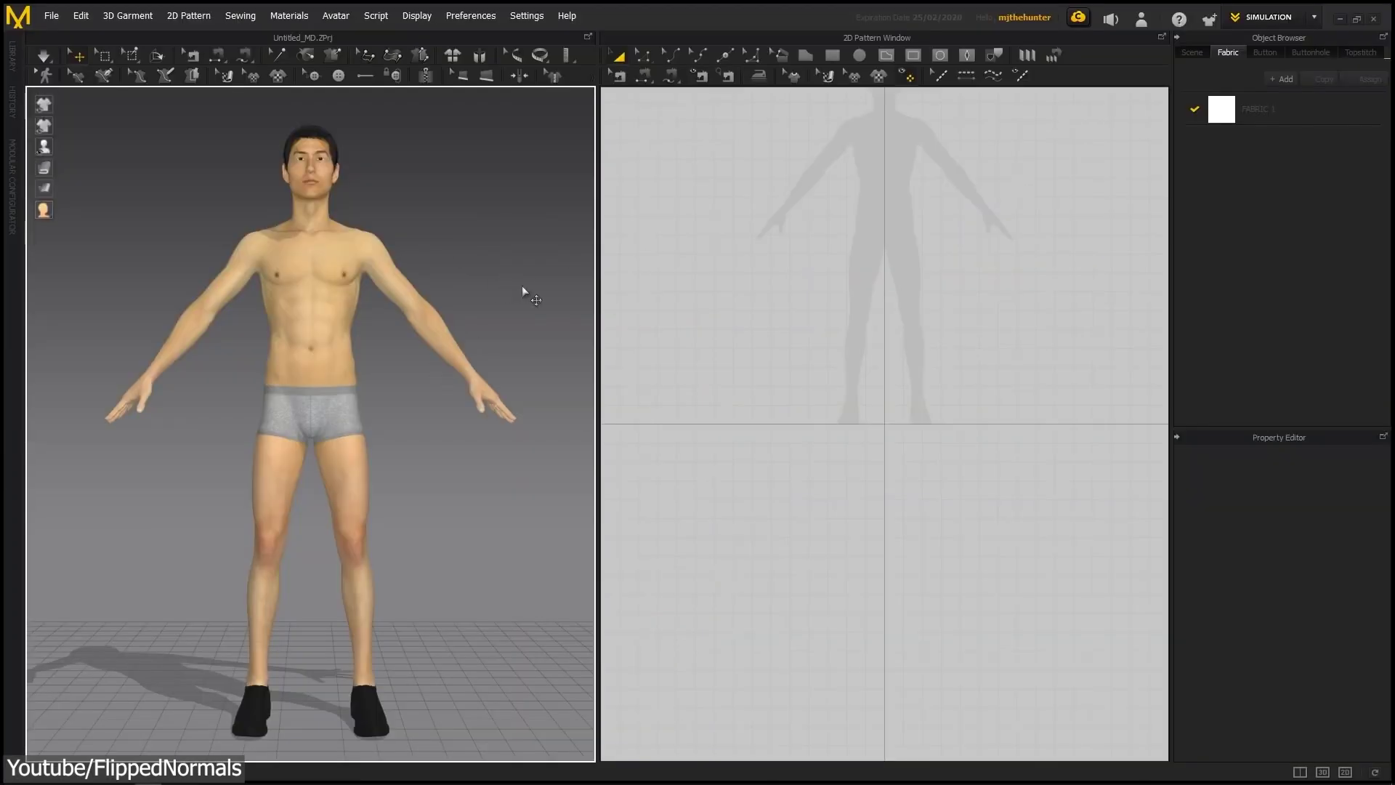
Load an avatar through File > Open > Avatar.
{"action": "scroll", "coordinate": [508, 301], "scroll_direction": "down", "scroll_amount": 2}
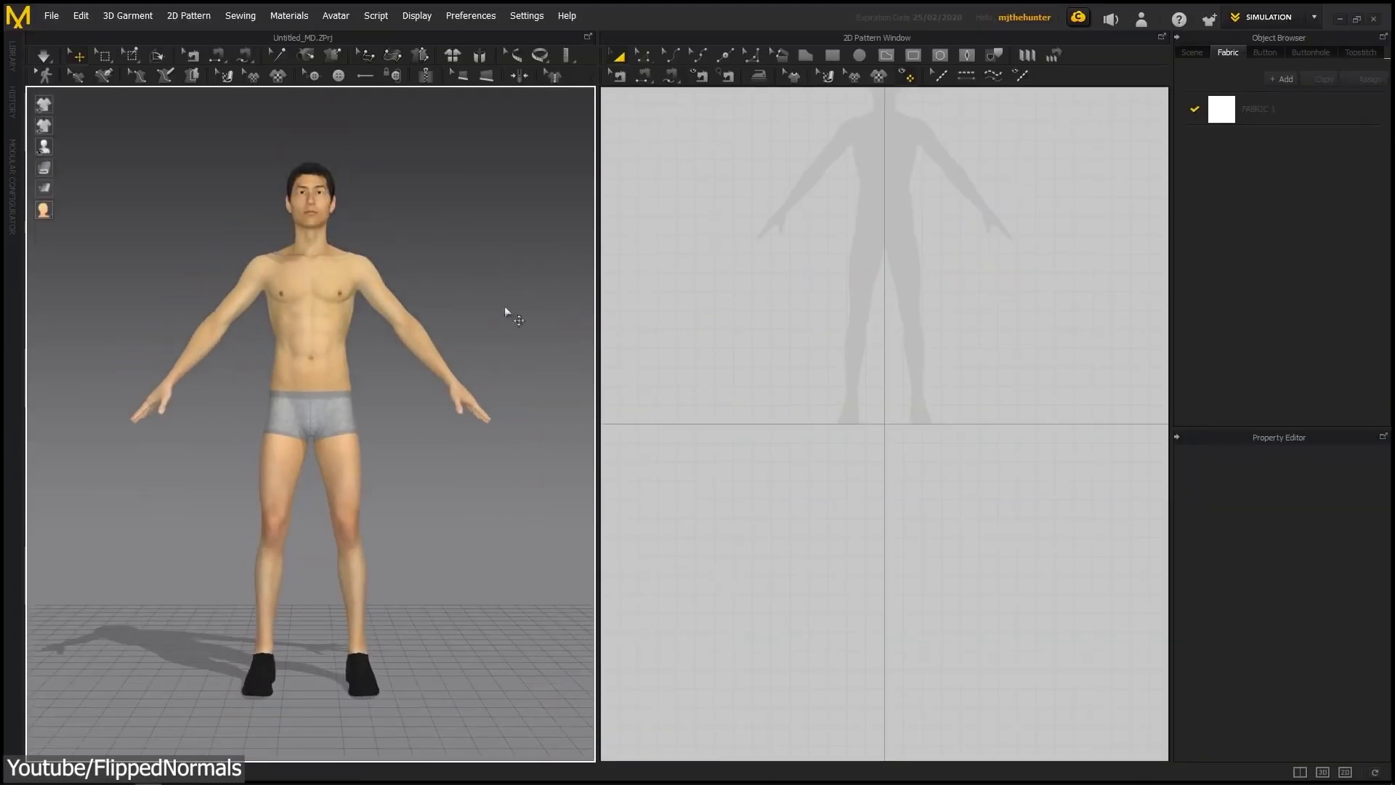
{"action": "left_click", "coordinate": [51, 16]}
{"action": "left_click", "coordinate": [109, 40]}
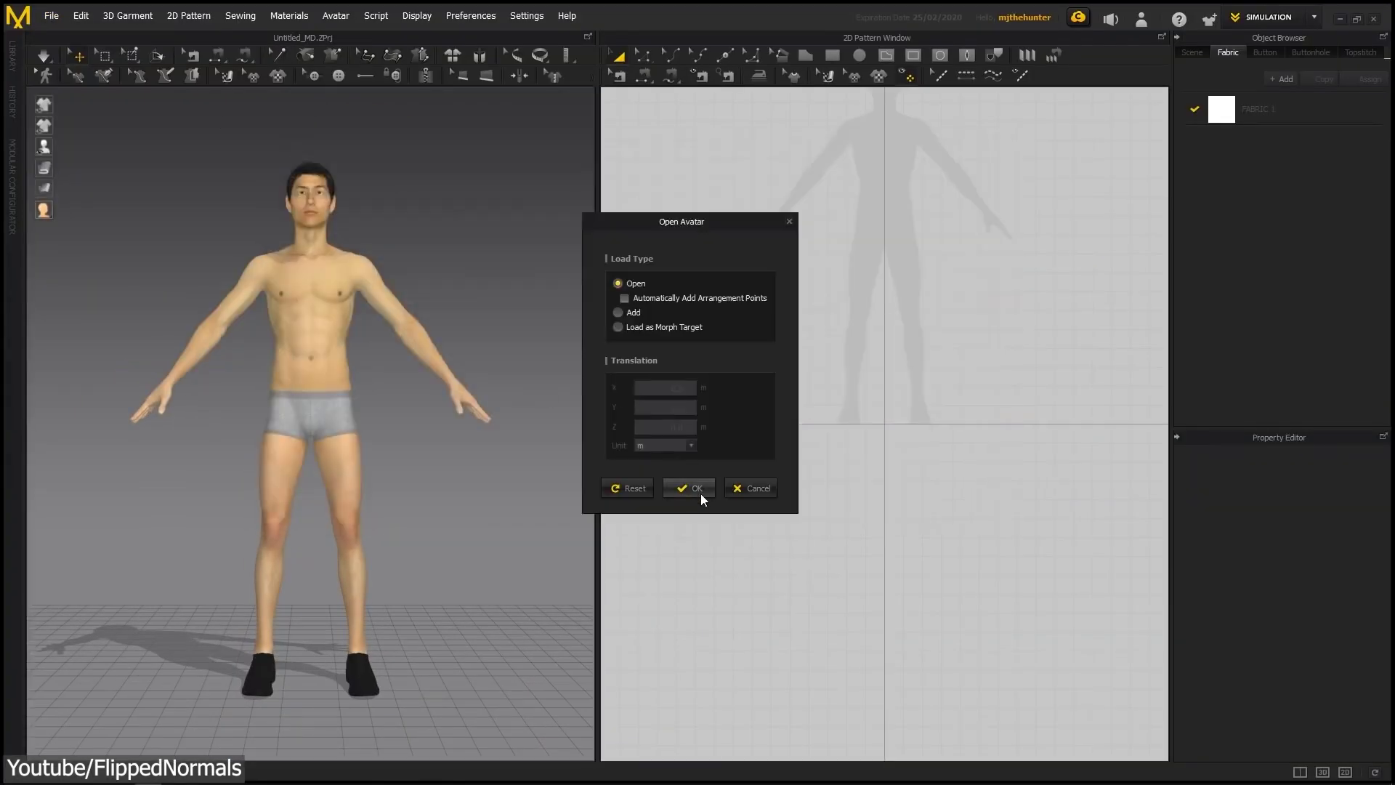
{"action": "left_click_drag", "start_coordinate": [680, 224], "coordinate": [717, 205]}
{"action": "left_click", "coordinate": [724, 468]}
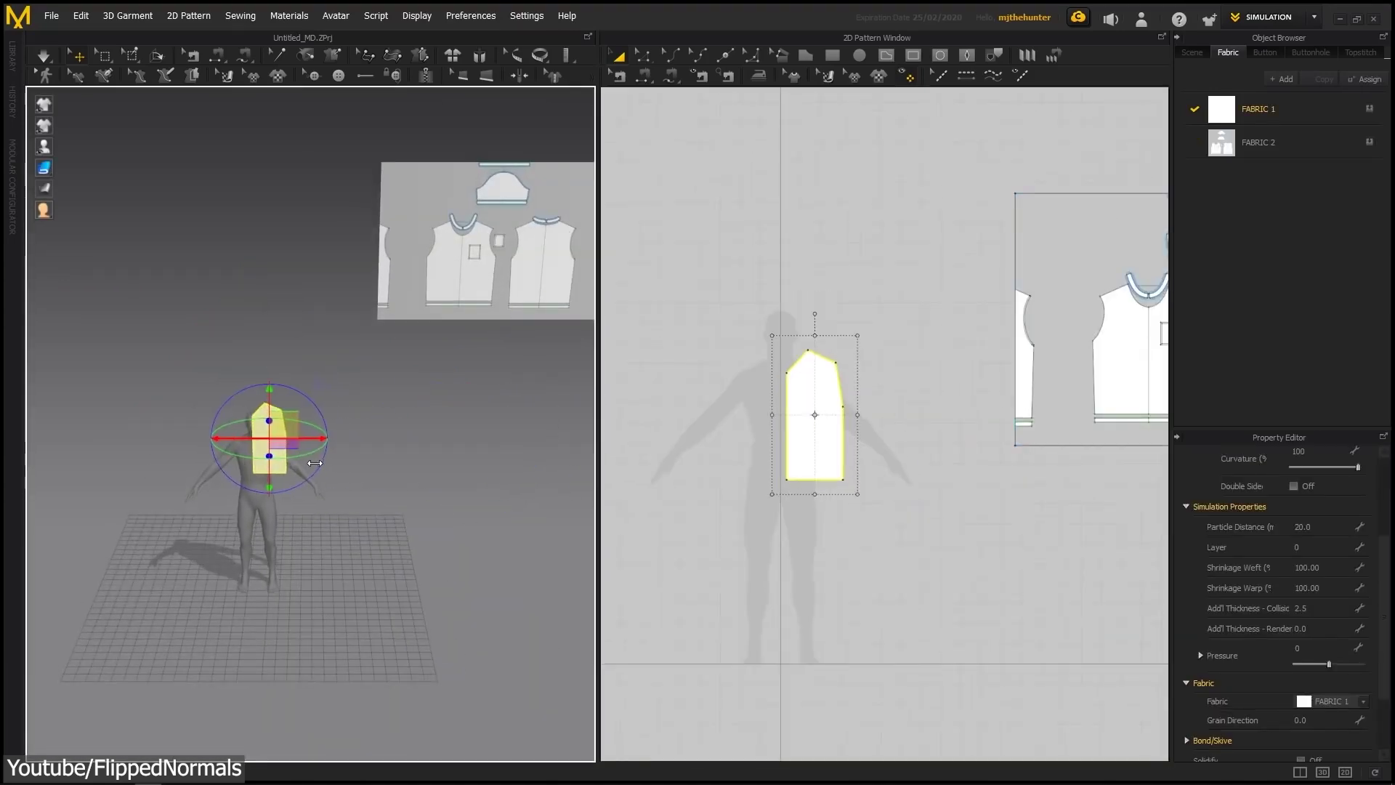
Sew the pocket edges to the shirt front with M:N Segment Sewing.
{"action": "right_click_drag", "start_coordinate": [314, 462], "coordinate": [476, 433]}
{"action": "scroll", "coordinate": [543, 430], "scroll_direction": "up", "scroll_amount": 5}
{"action": "left_click", "coordinate": [377, 361]}
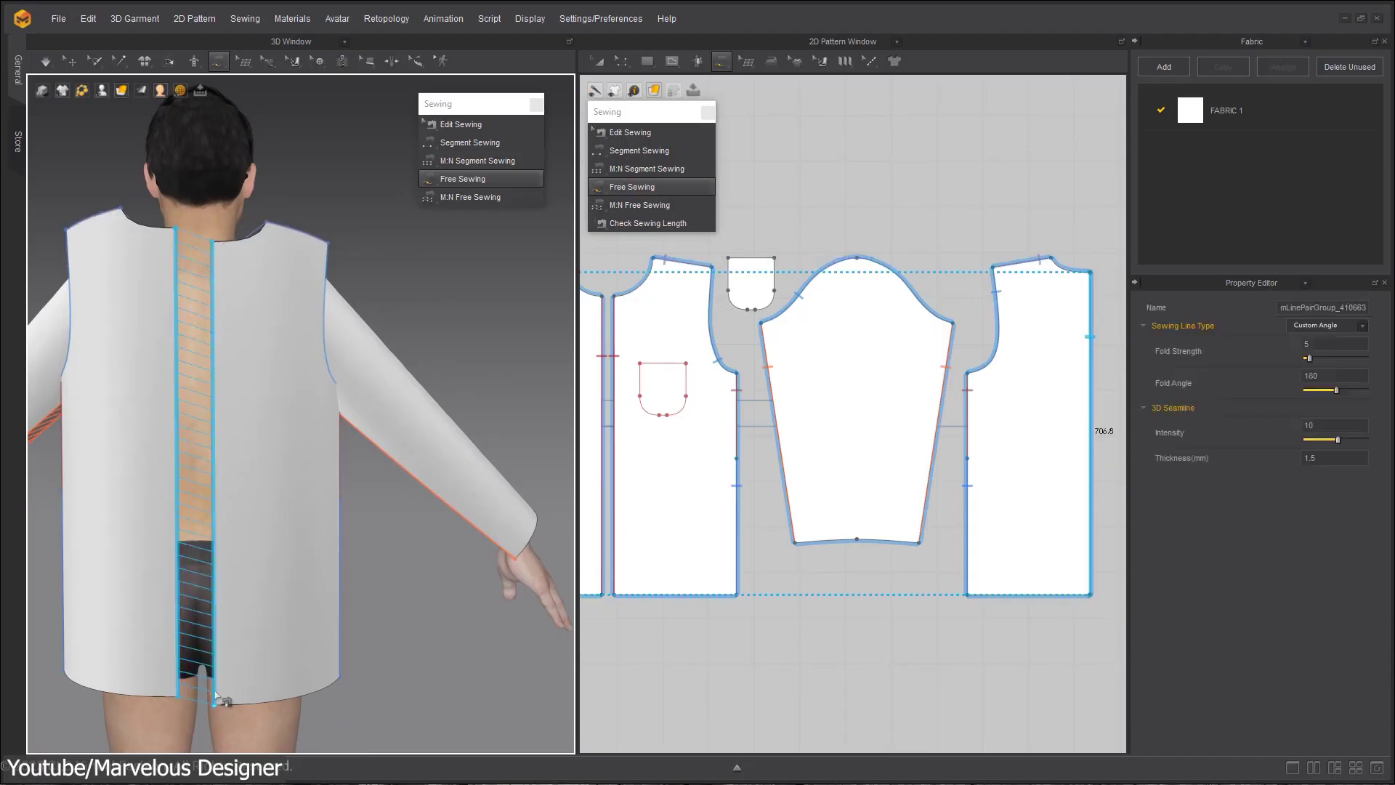
{"action": "right_click_drag", "start_coordinate": [216, 698], "coordinate": [447, 234]}
{"action": "scroll", "coordinate": [735, 250], "scroll_direction": "up", "scroll_amount": 6}
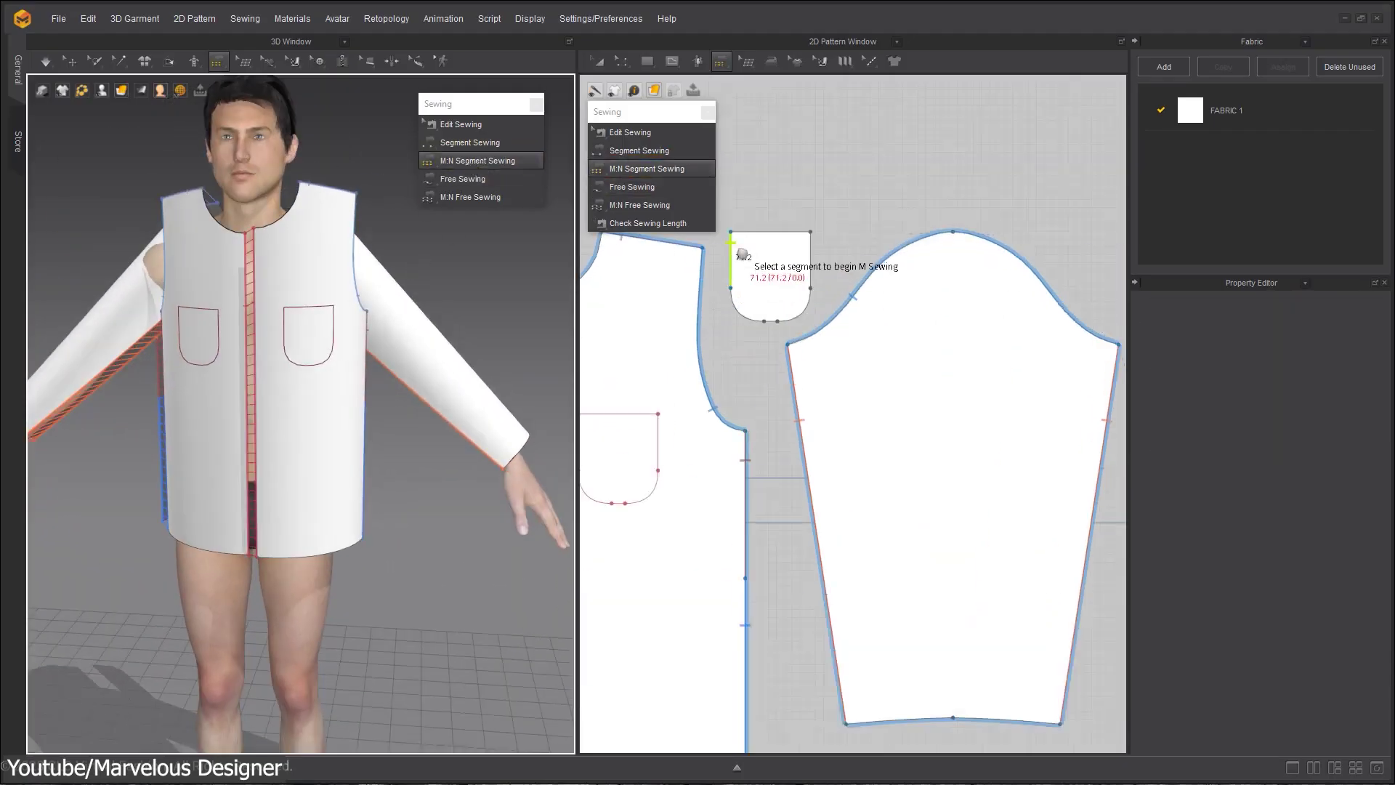
{"action": "left_click", "coordinate": [898, 278]}
{"action": "key", "text": "Return"}
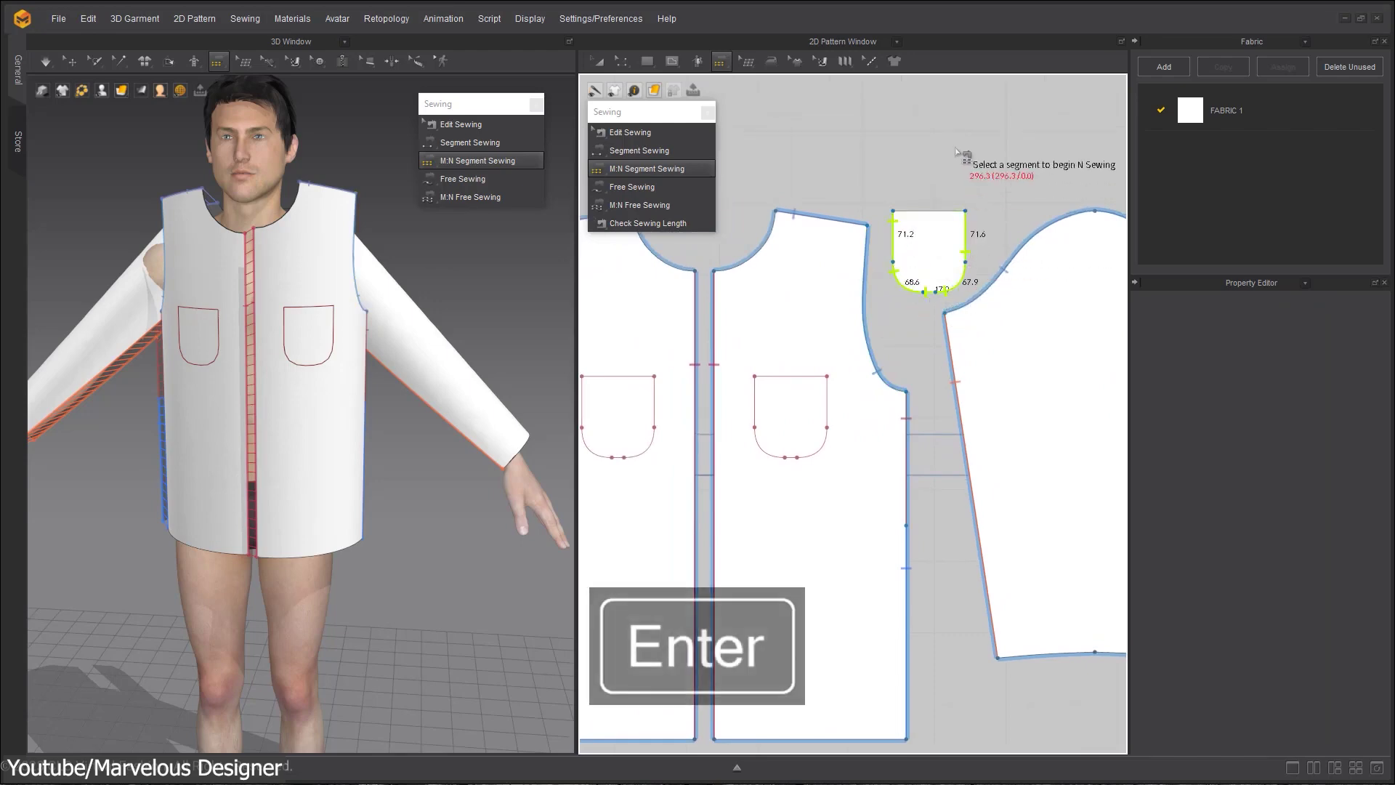
{"action": "key", "text": "Return"}
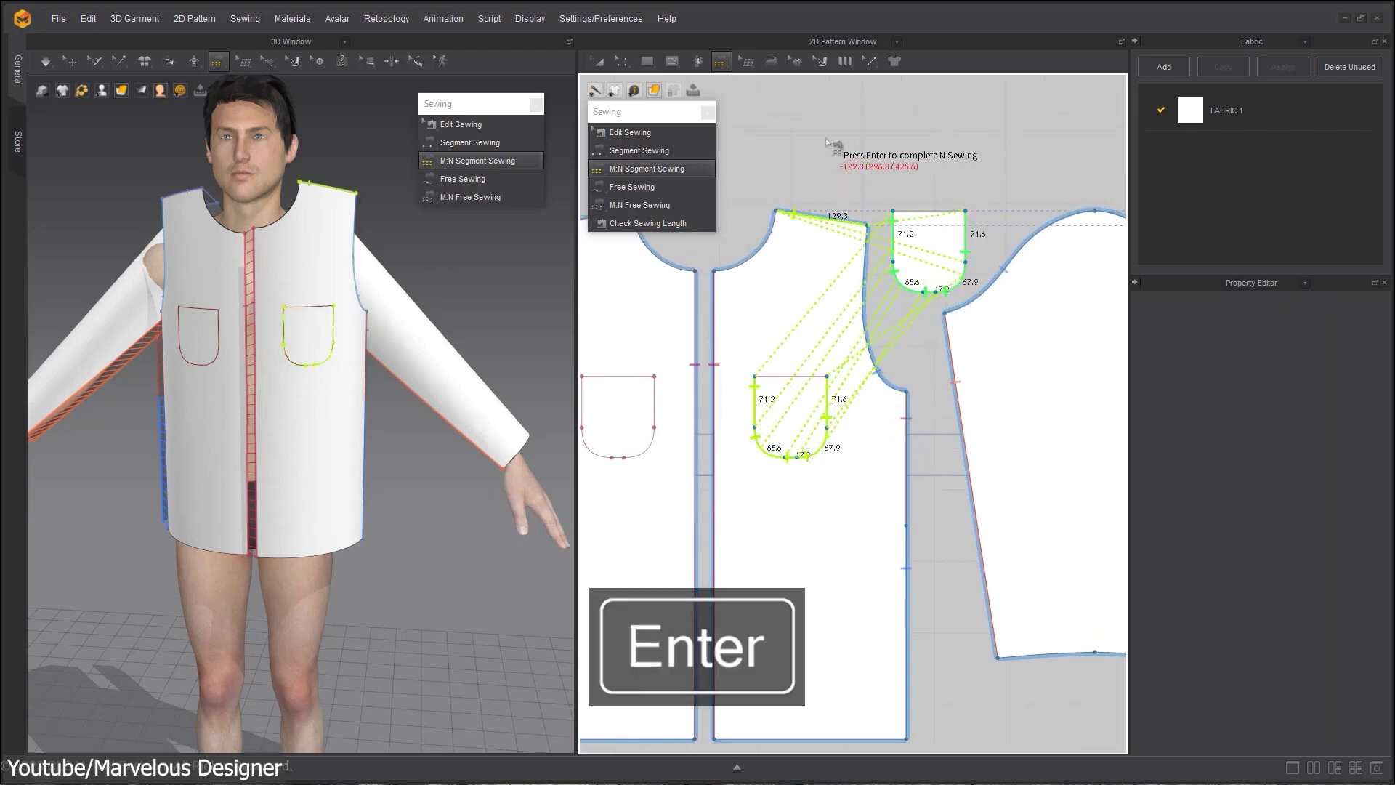
Run the cloth simulation and move the pocket onto the chest.
{"action": "scroll", "coordinate": [538, 282], "scroll_direction": "down", "scroll_amount": 5}
{"action": "key", "text": "space"}
{"action": "left_click_drag", "start_coordinate": [538, 282], "coordinate": [303, 389]}
Select both front panels and set the sculpt brush to size 330 and focal 32.
{"action": "left_click", "coordinate": [872, 530]}
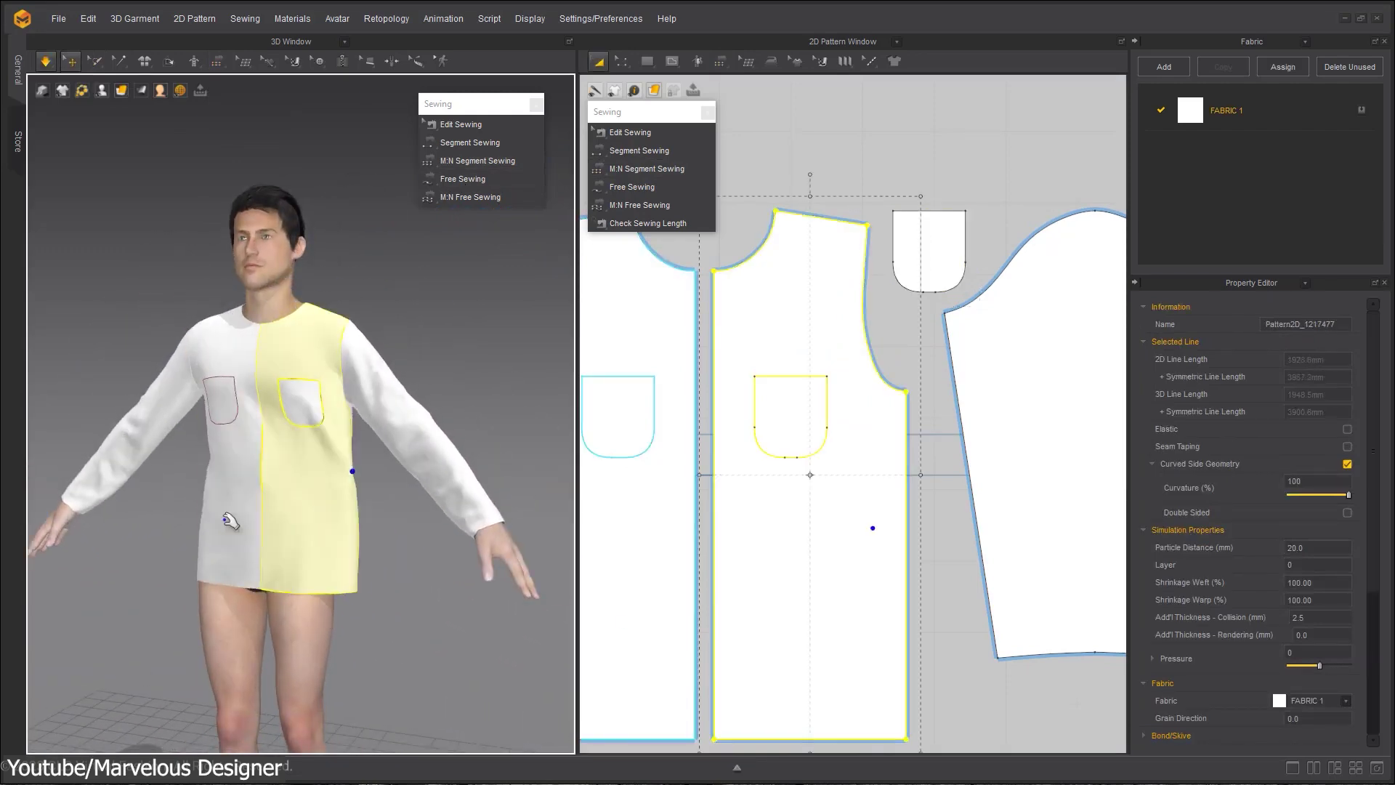
{"action": "left_click", "coordinate": [622, 622]}
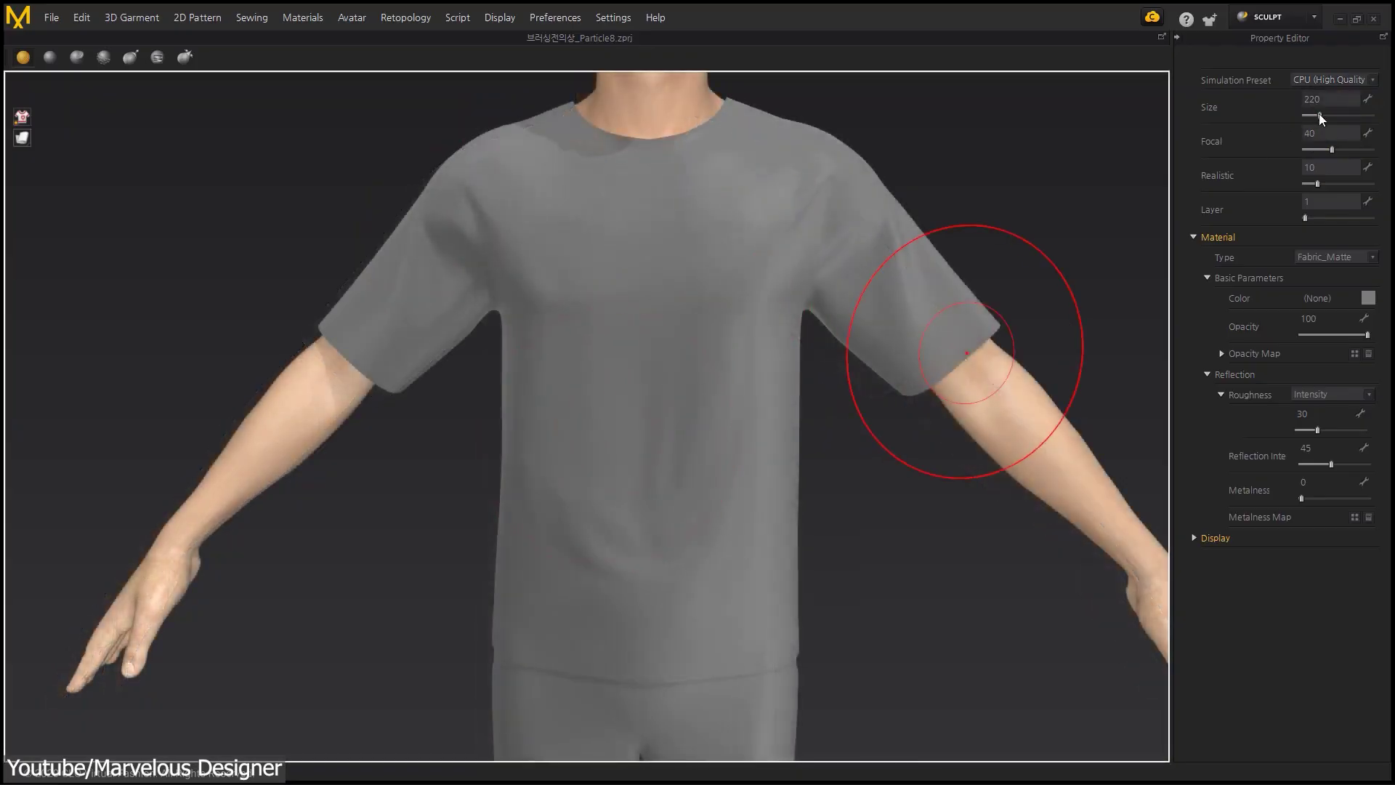
{"action": "left_click_drag", "start_coordinate": [1319, 113], "coordinate": [1326, 150]}
{"action": "left_click_drag", "start_coordinate": [663, 493], "coordinate": [595, 467]}
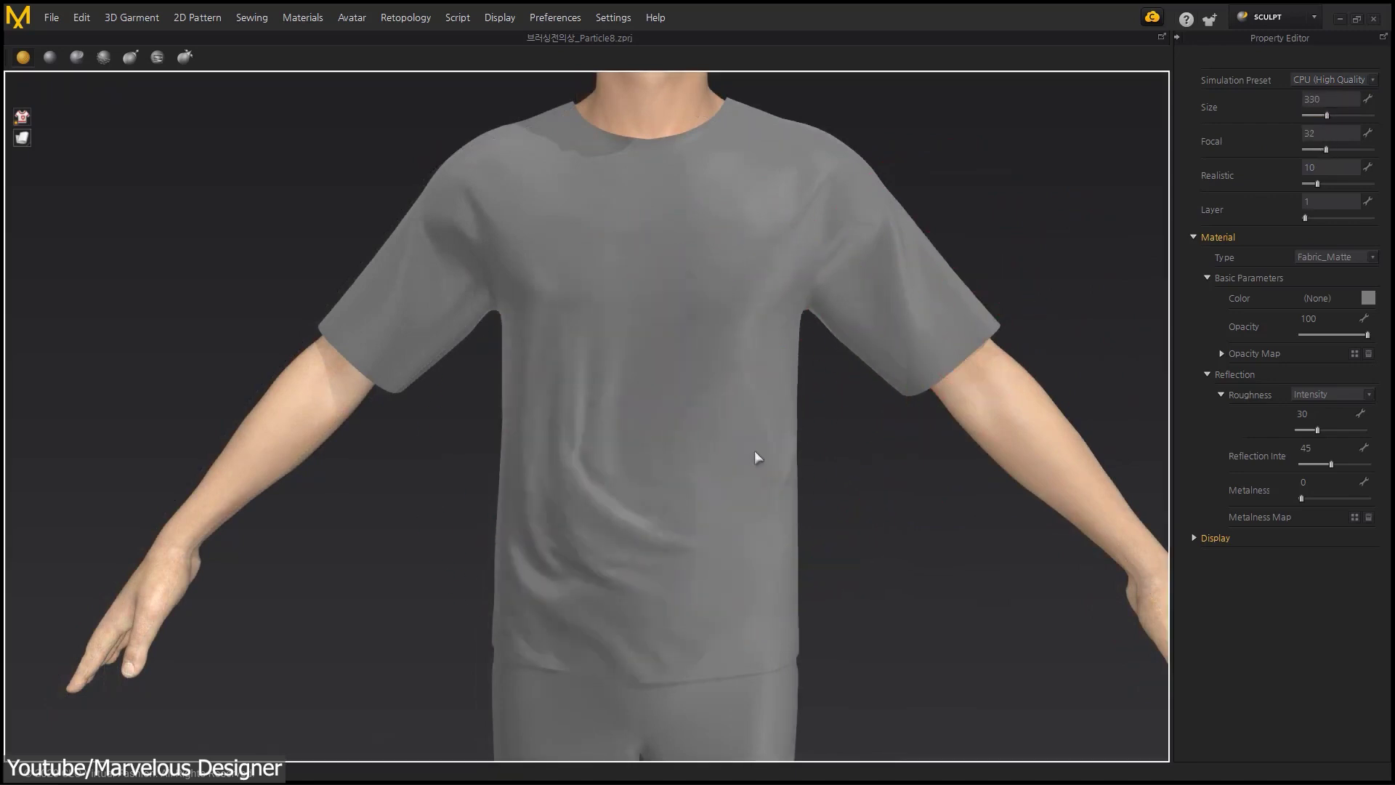
{"action": "mouse_move", "coordinate": [719, 499]}
{"action": "right_mouse_down"}
{"action": "mouse_move", "coordinate": [795, 482]}
{"action": "mouse_move", "coordinate": [763, 457]}
{"action": "mouse_move", "coordinate": [726, 473]}
{"action": "right_mouse_up"}
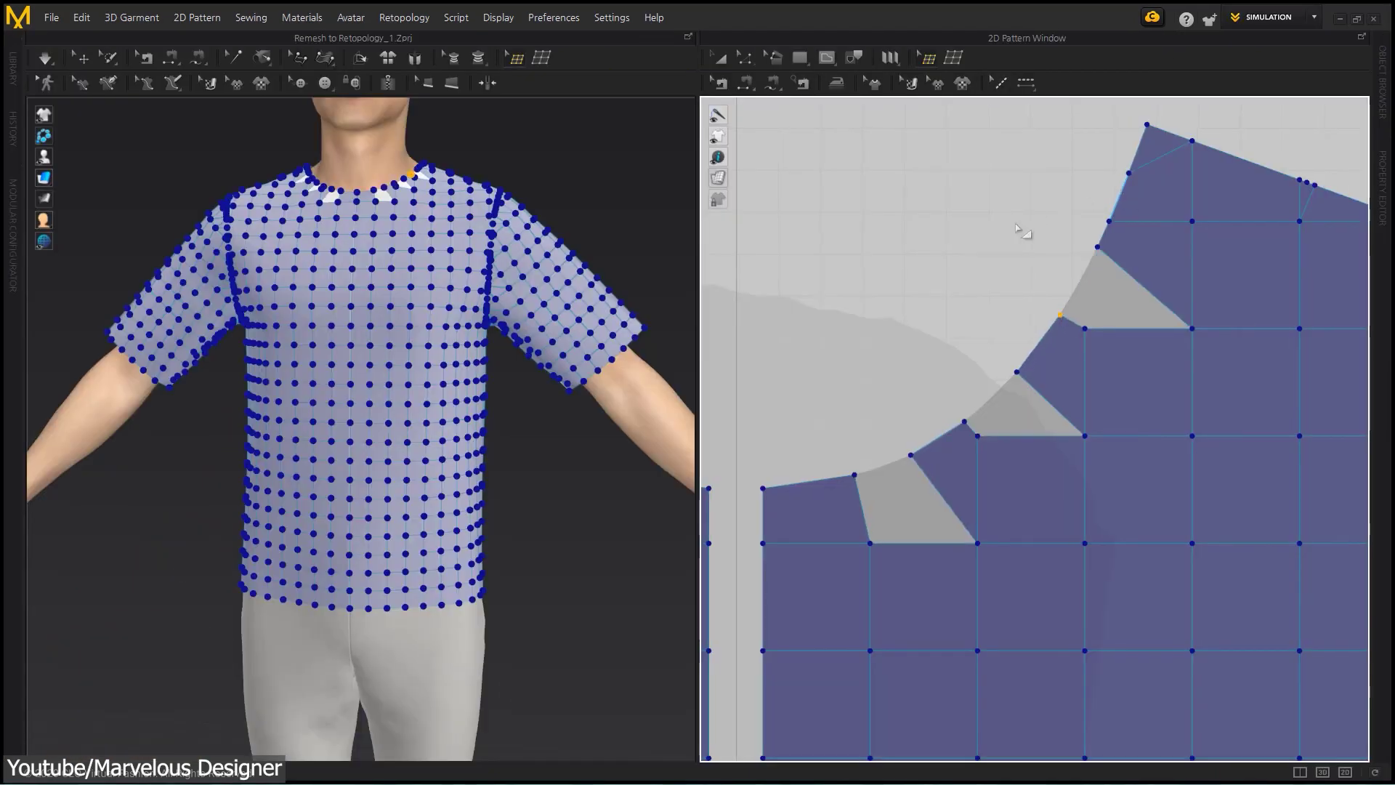
{"action": "middle_click_drag", "start_coordinate": [1023, 231], "coordinate": [1008, 279]}
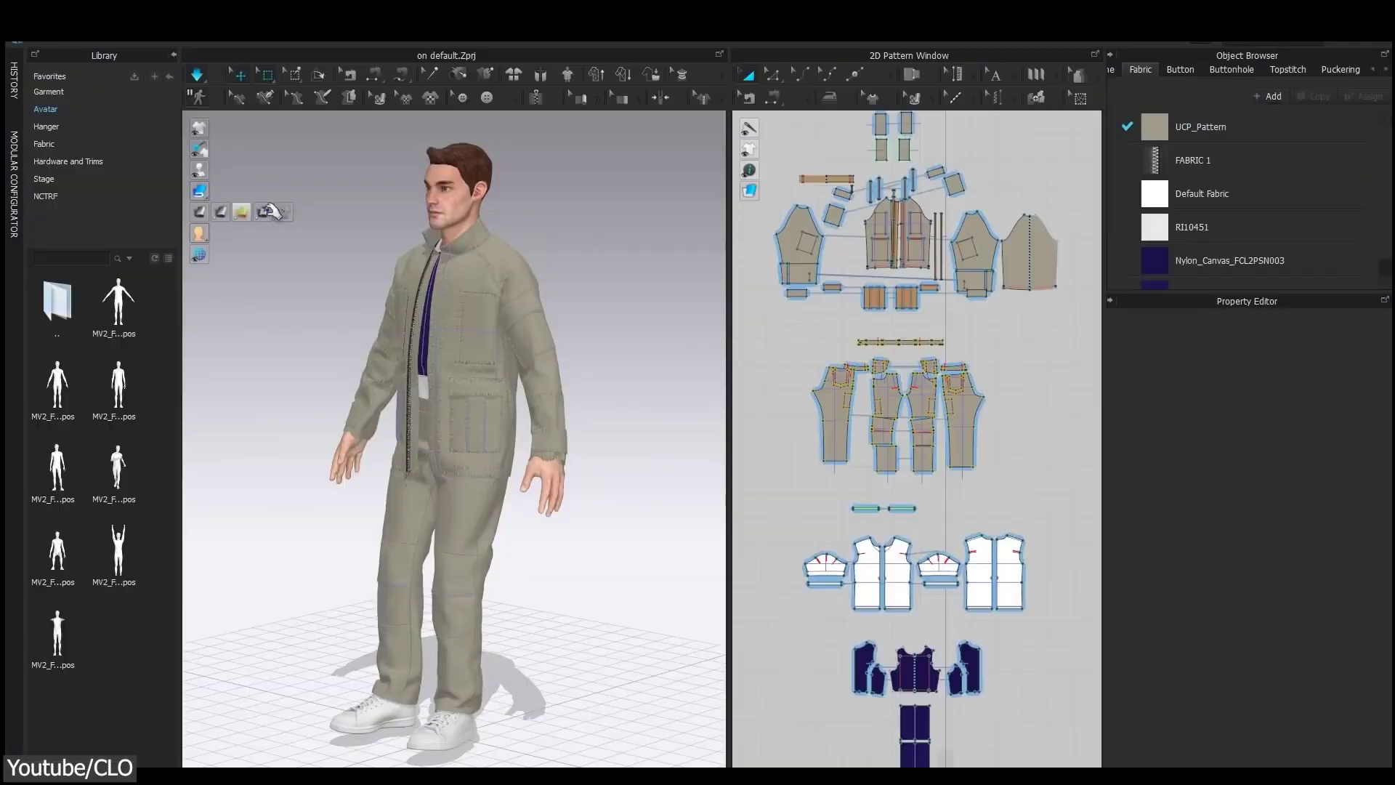
Turn on the Fit Map and switch to Edit Curvature from the Edit Pattern flyout.
{"action": "left_click", "coordinate": [267, 211]}
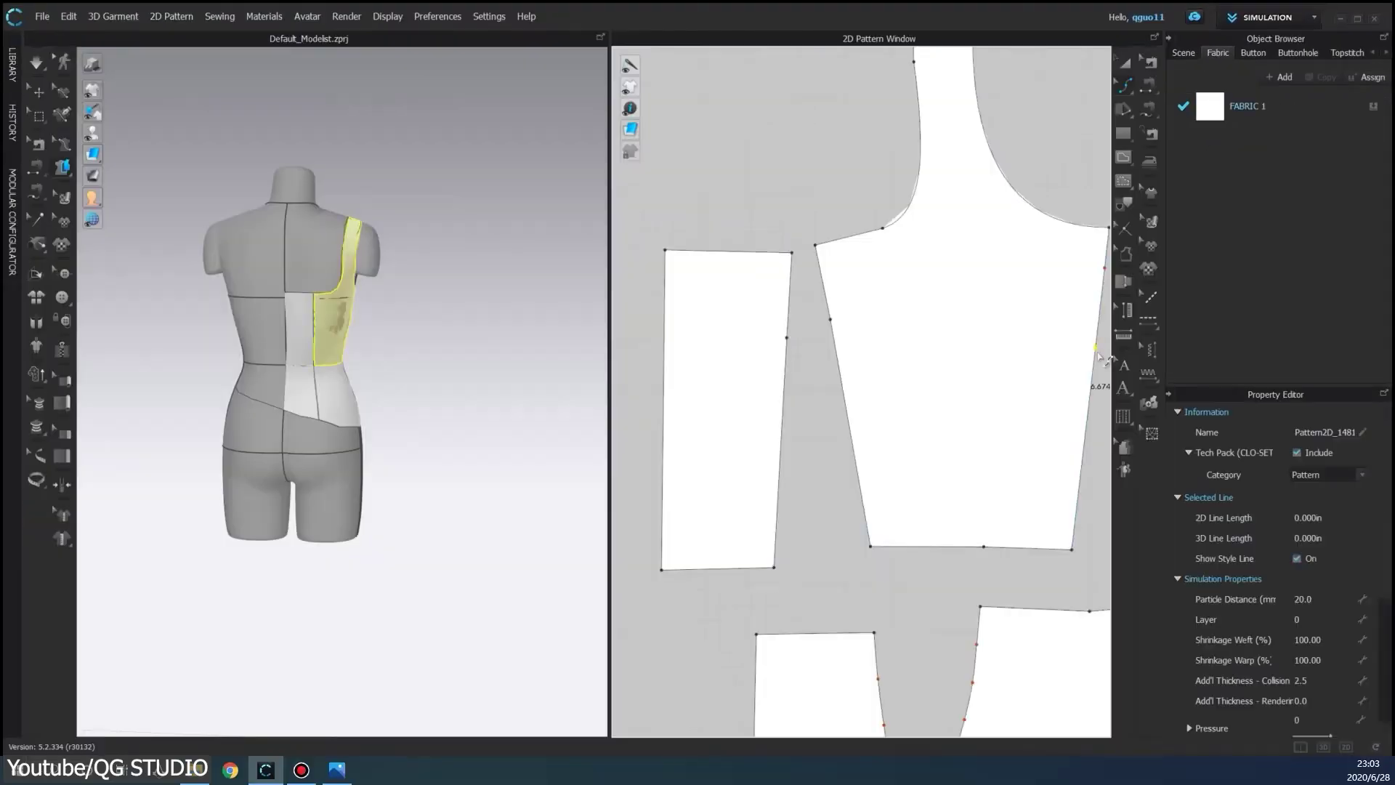
{"action": "left_click", "coordinate": [1123, 87]}
{"action": "left_click", "coordinate": [1188, 151]}
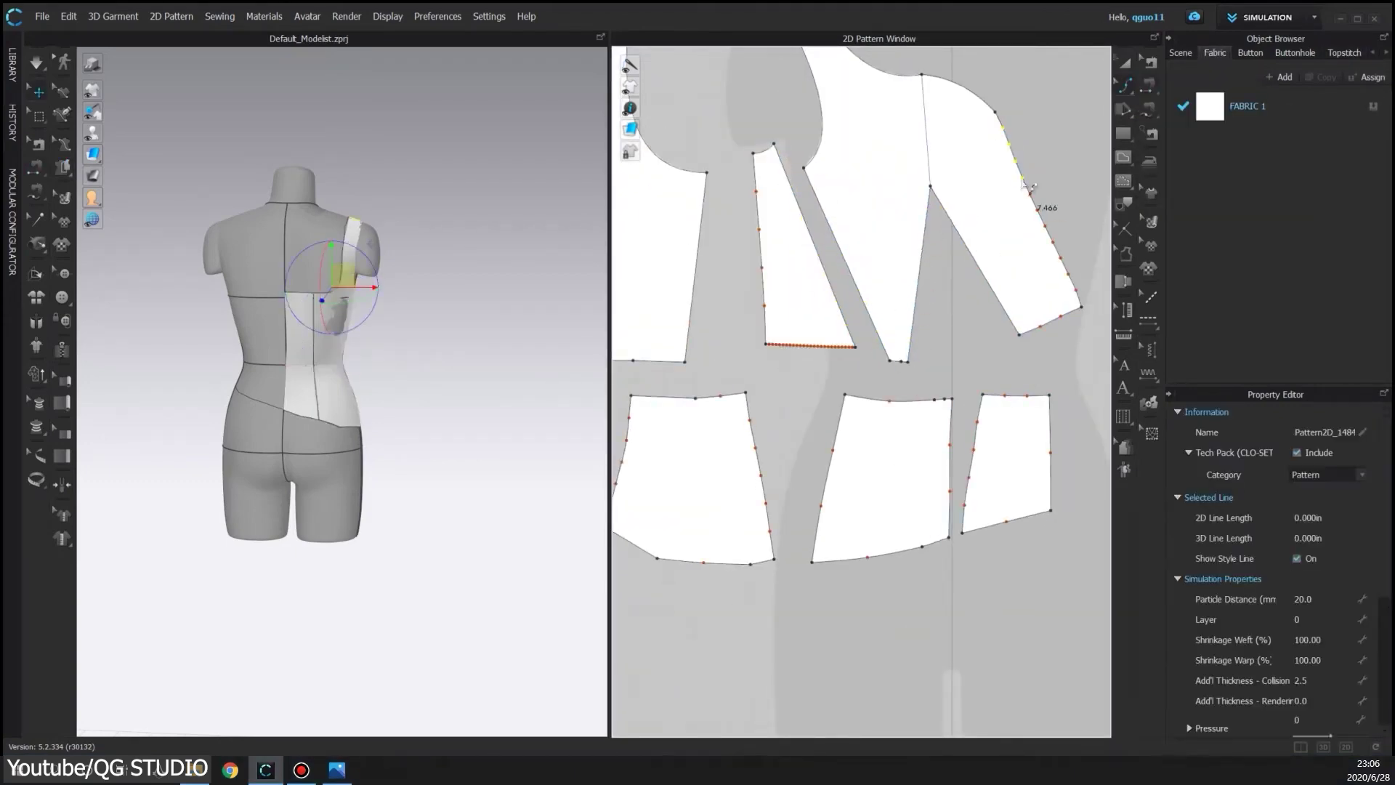
{"action": "scroll", "coordinate": [826, 327], "scroll_direction": "up", "scroll_amount": 5}
{"action": "scroll", "coordinate": [834, 414], "scroll_direction": "down", "scroll_amount": 5}
{"action": "left_click", "coordinate": [876, 469]}
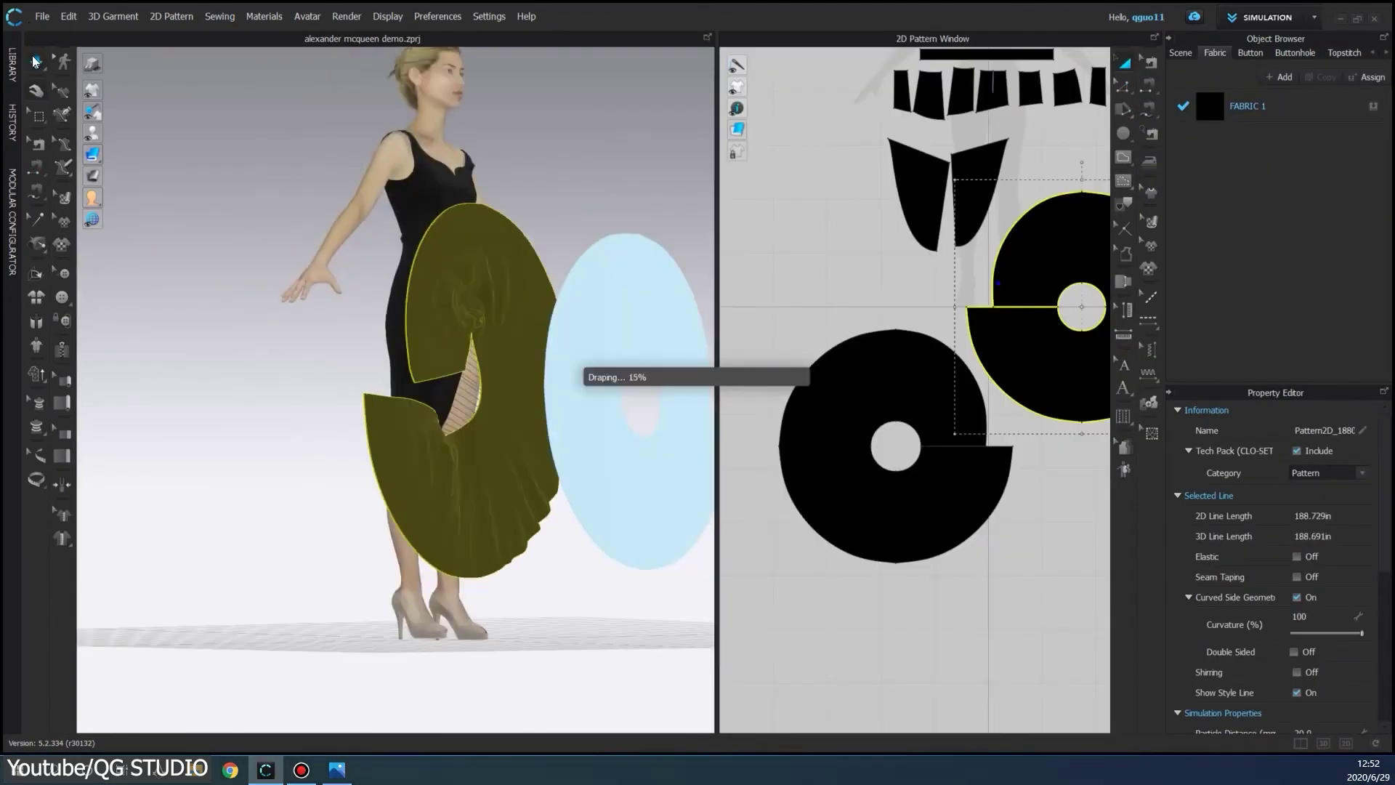
Switch to 3D piece selection and orbit around the draped circle skirt.
{"action": "left_click", "coordinate": [34, 61]}
{"action": "right_click_drag", "start_coordinate": [571, 212], "coordinate": [518, 350]}
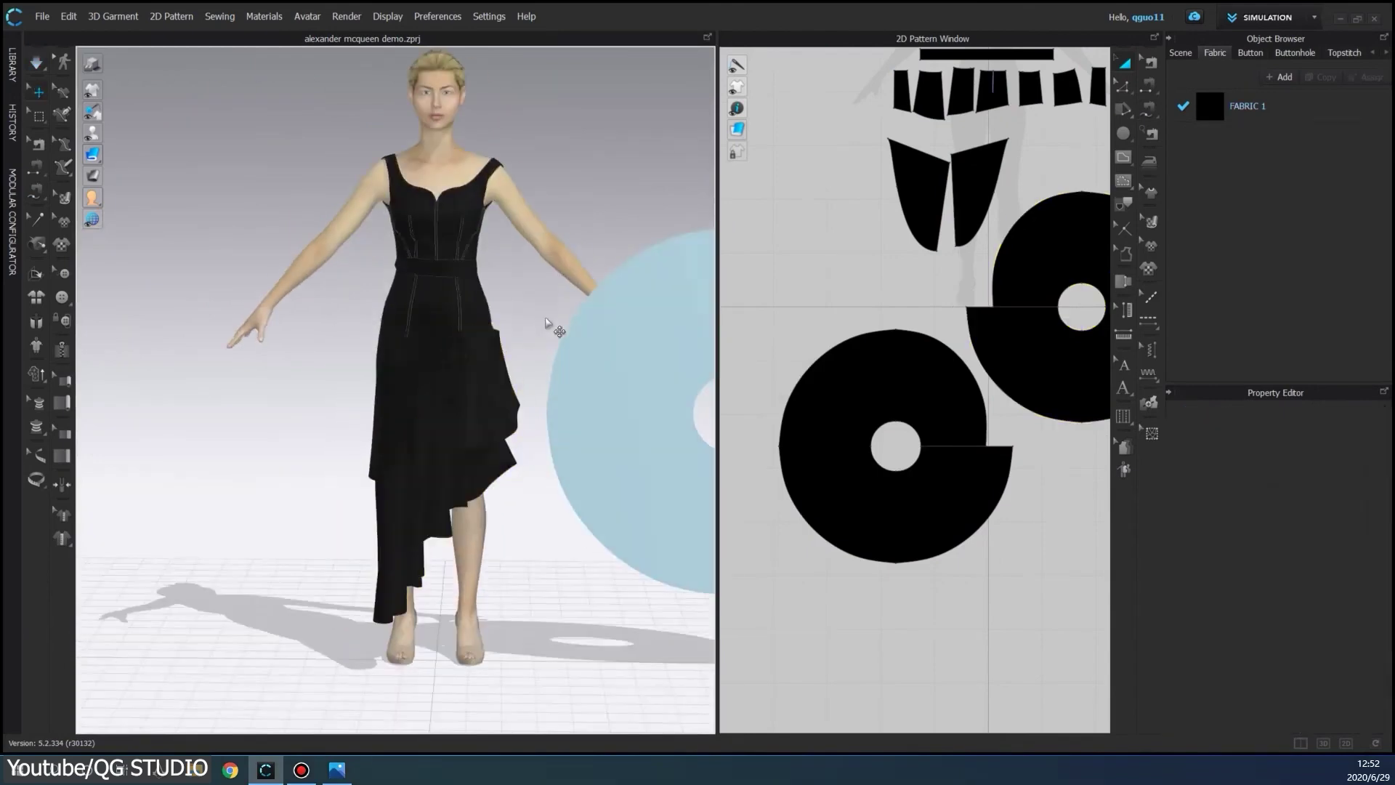
{"action": "right_click_drag", "start_coordinate": [547, 318], "coordinate": [515, 552]}
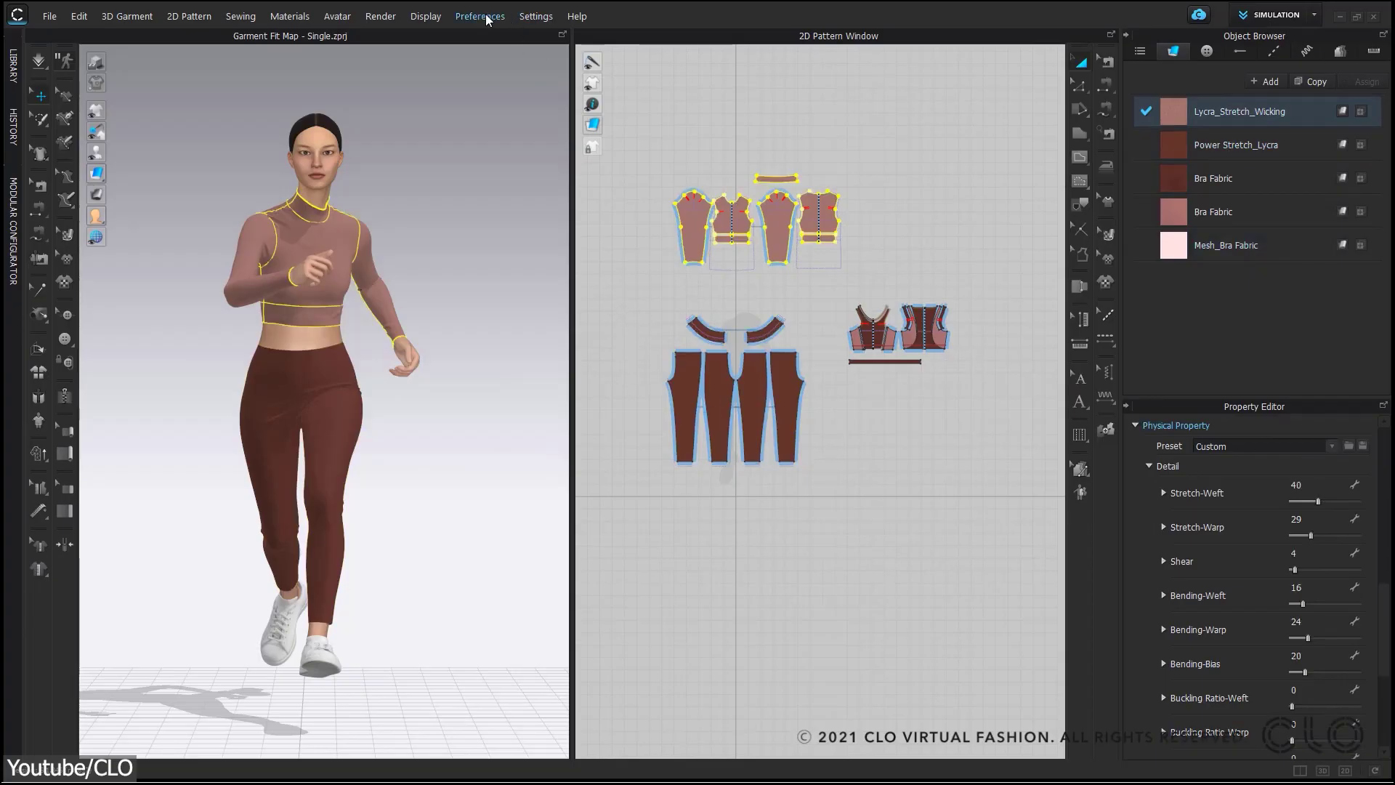
In Garment Fit Properties, switch to Strain and set Med 1–3 to 123, 117 and 113.
{"action": "left_click", "coordinate": [486, 19]}
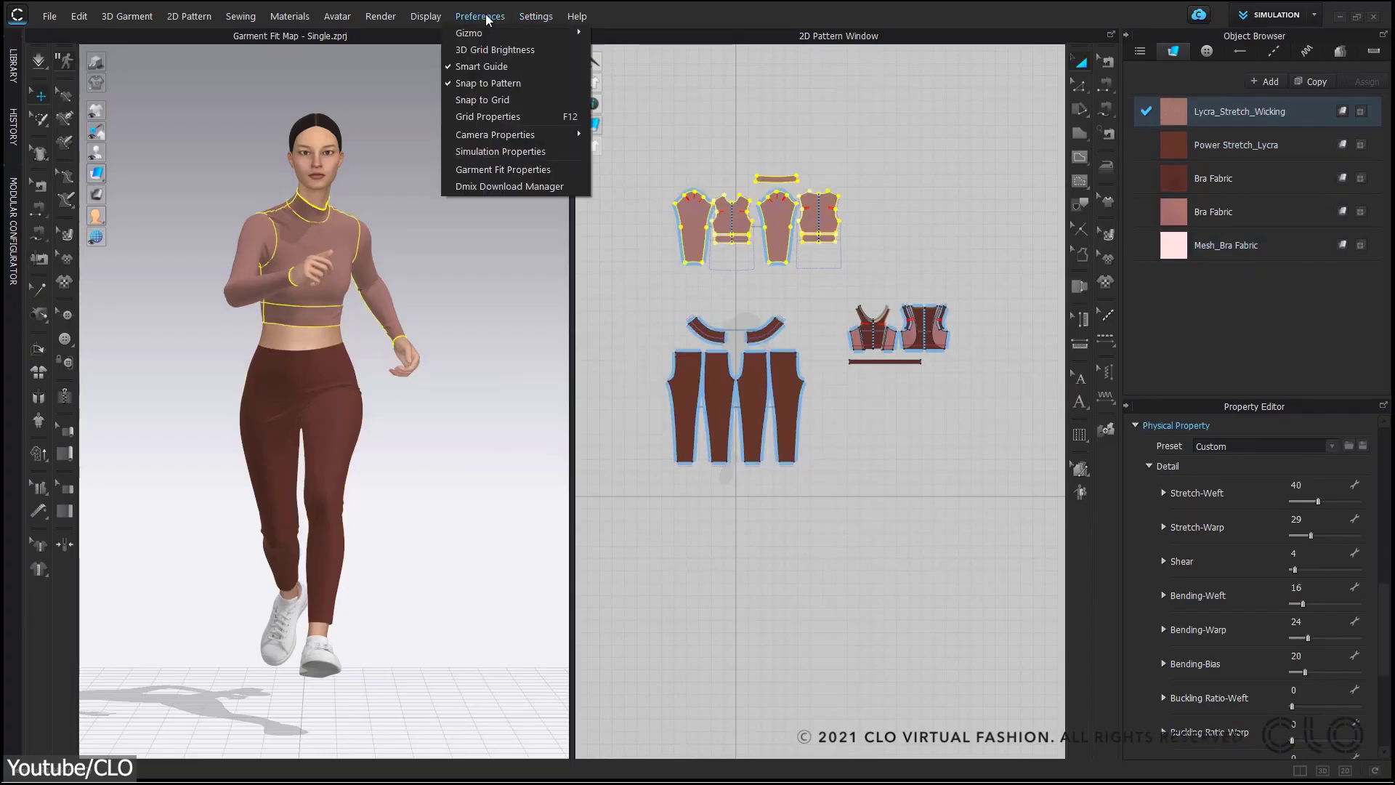
{"action": "left_click", "coordinate": [462, 173]}
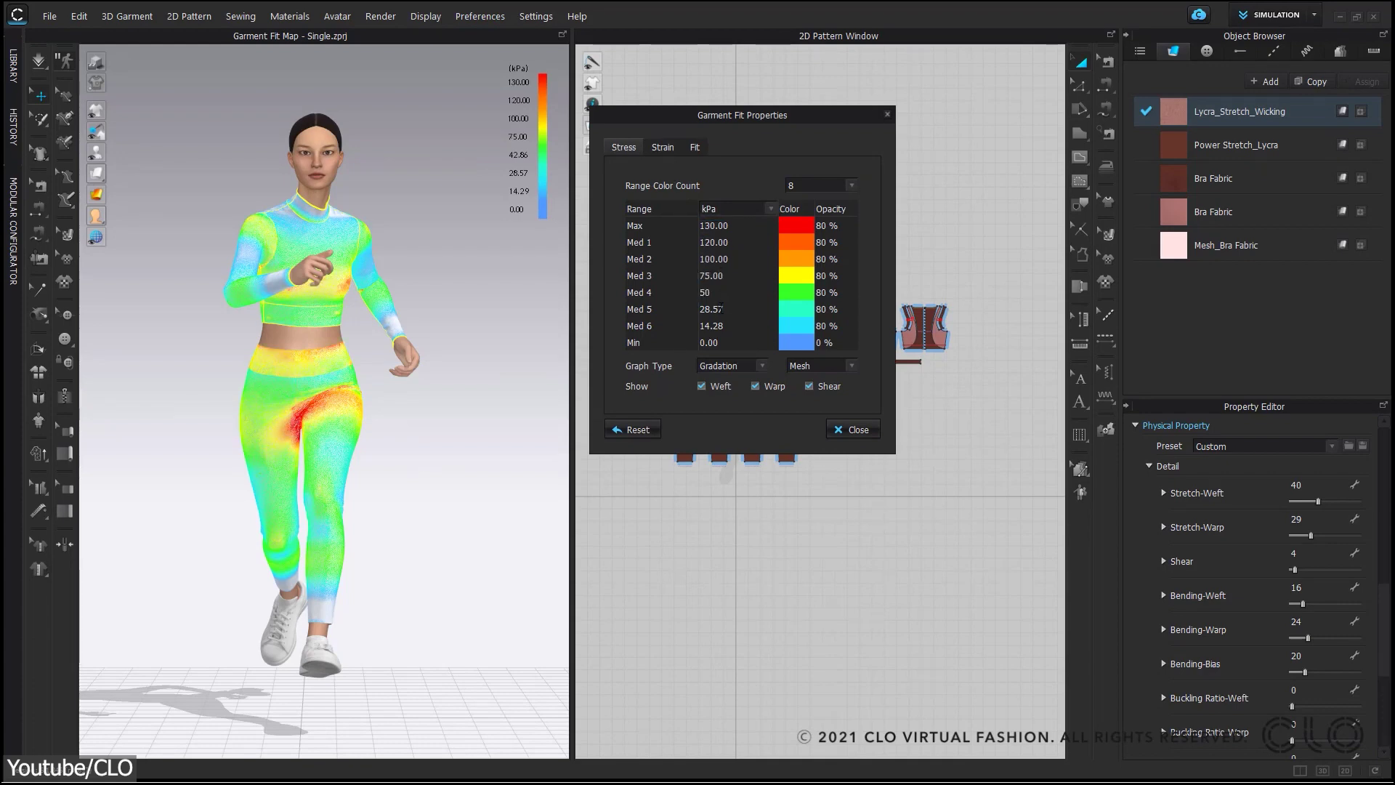
{"action": "left_click", "coordinate": [663, 147]}
{"action": "key", "text": "Tab"}
{"action": "type", "text": "117"}
{"action": "key", "text": "Tab"}
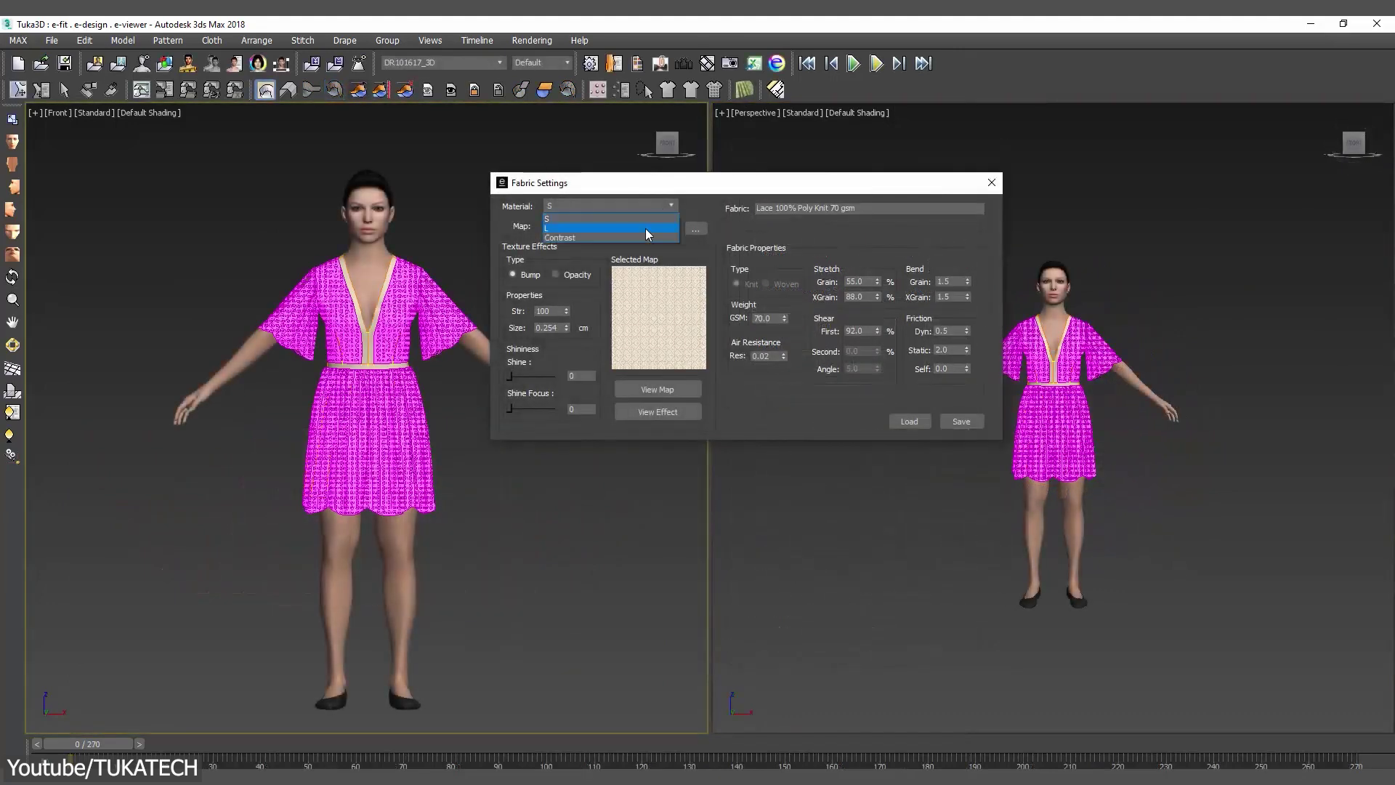
Apply fabric material L to the dress and view it from the left.
{"action": "left_click", "coordinate": [645, 228]}
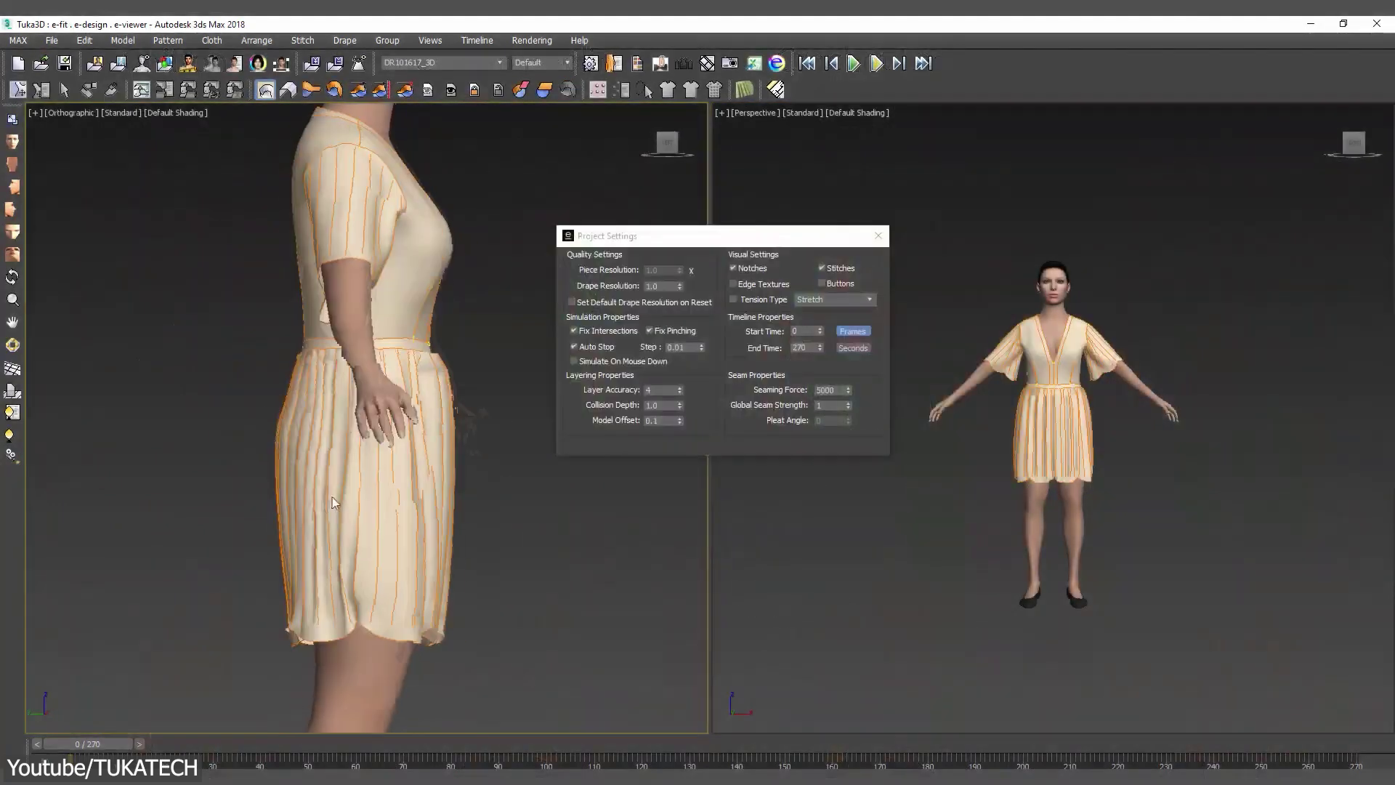
{"action": "middle_click_drag", "start_coordinate": [333, 497], "coordinate": [515, 454], "text": "alt"}
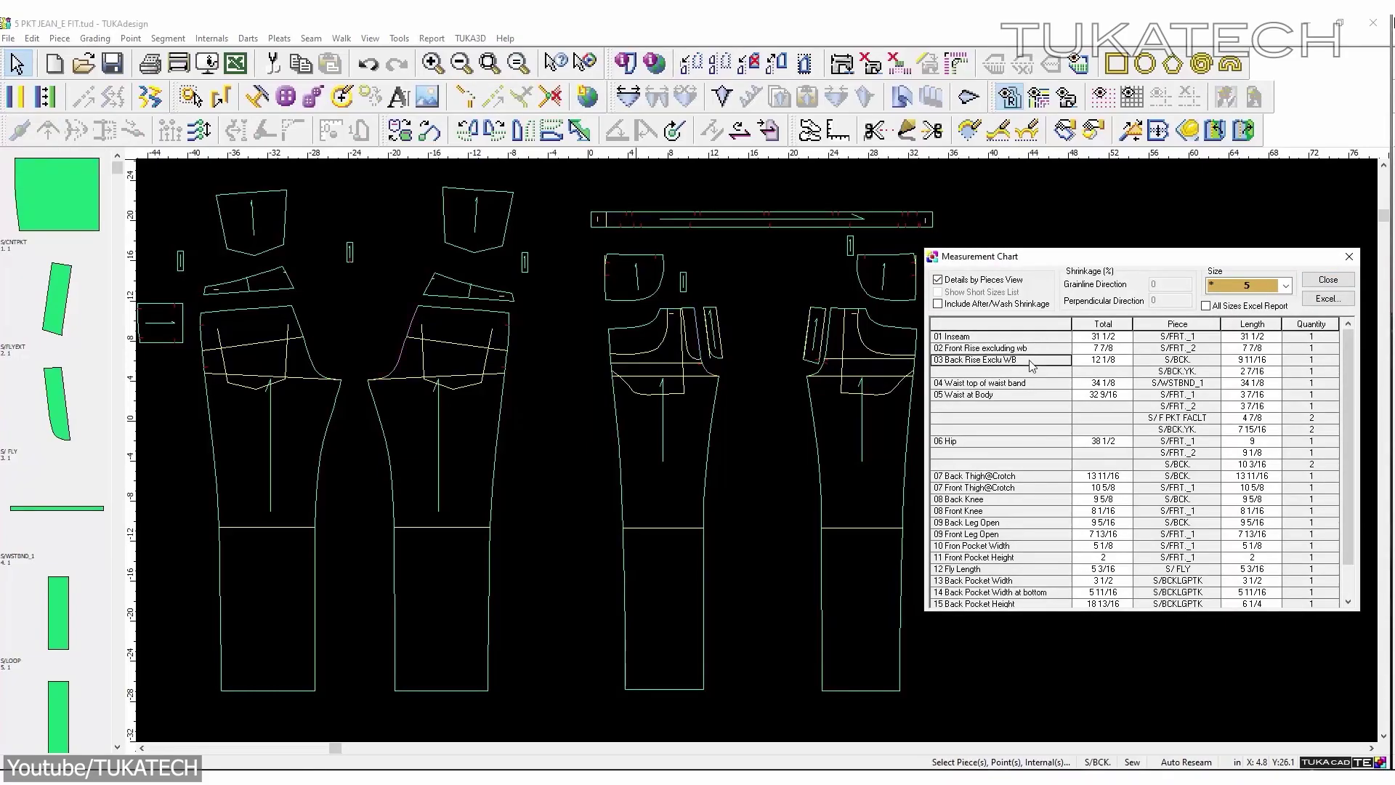
Fill the pattern card with special thread instructions, 'ALL IN INCHES', 'MAKE SURE BACK' remarks and ENZ outside work.
{"action": "left_click", "coordinate": [983, 284]}
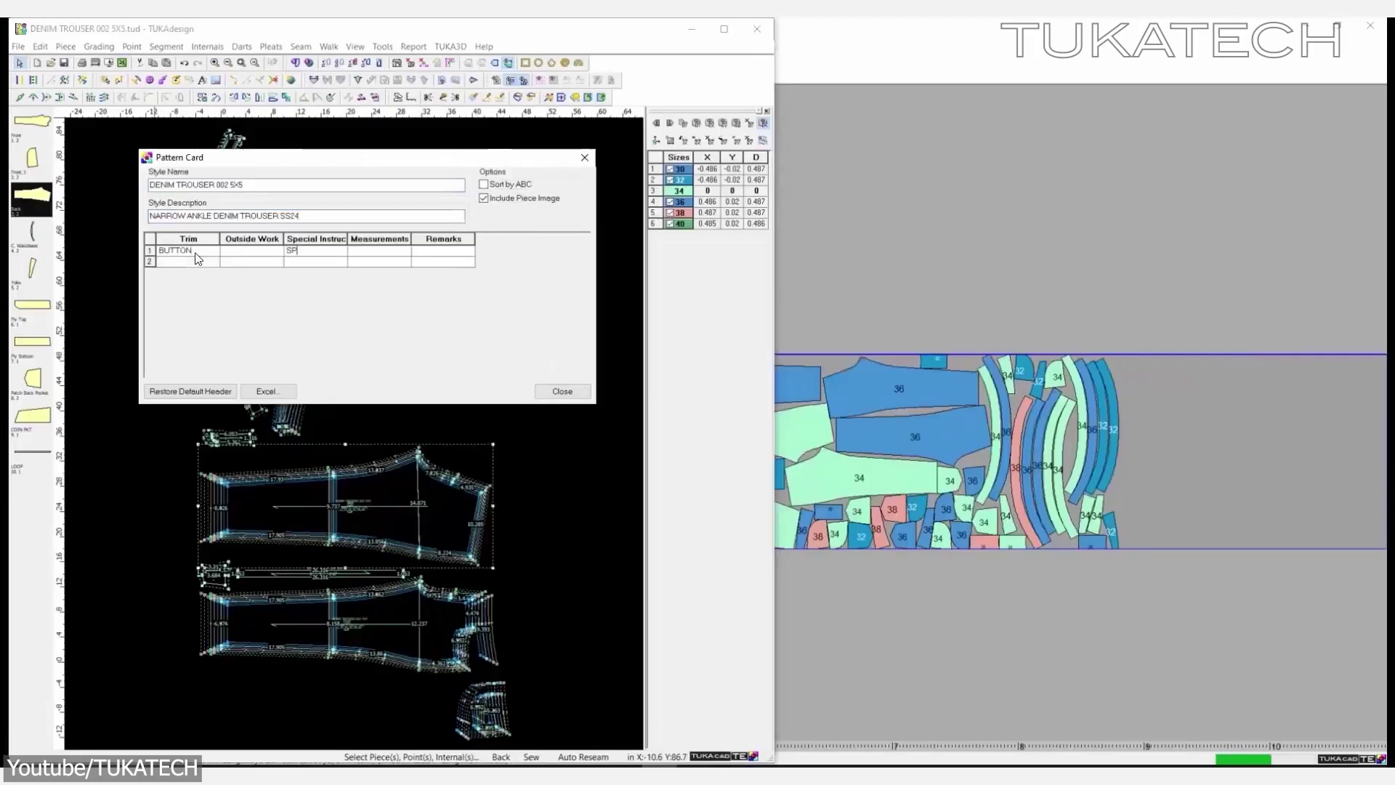
{"action": "type", "text": "ECIAL THREA"}
{"action": "key", "text": "Down"}
{"action": "type", "text": "F"}
{"action": "key", "text": "Up"}
{"action": "type", "text": "ALL IN INCHES"}
{"action": "key", "text": "Tab"}
{"action": "type", "text": "MAKE SURE BACK"}
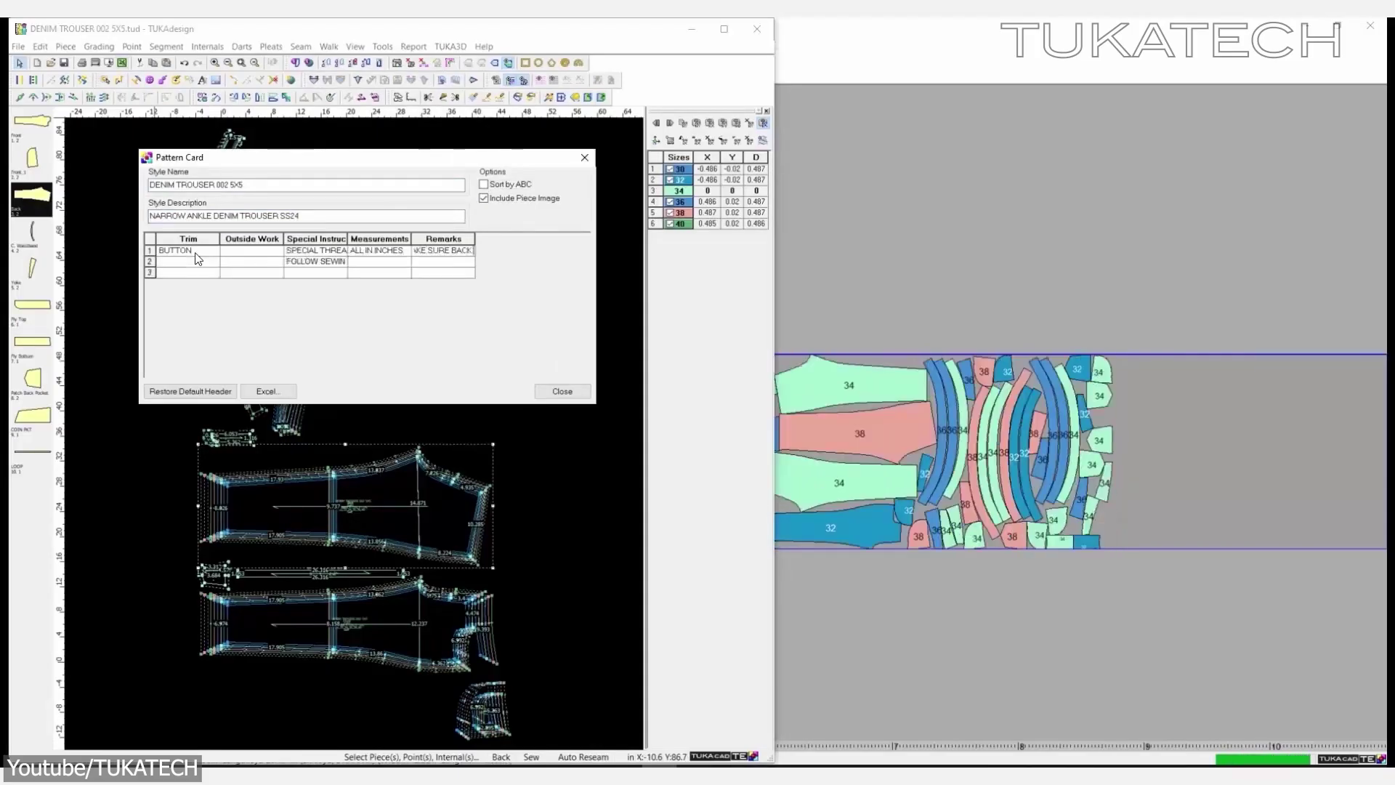
{"action": "left_click", "coordinate": [254, 251]}
{"action": "type", "text": "ENZ"}
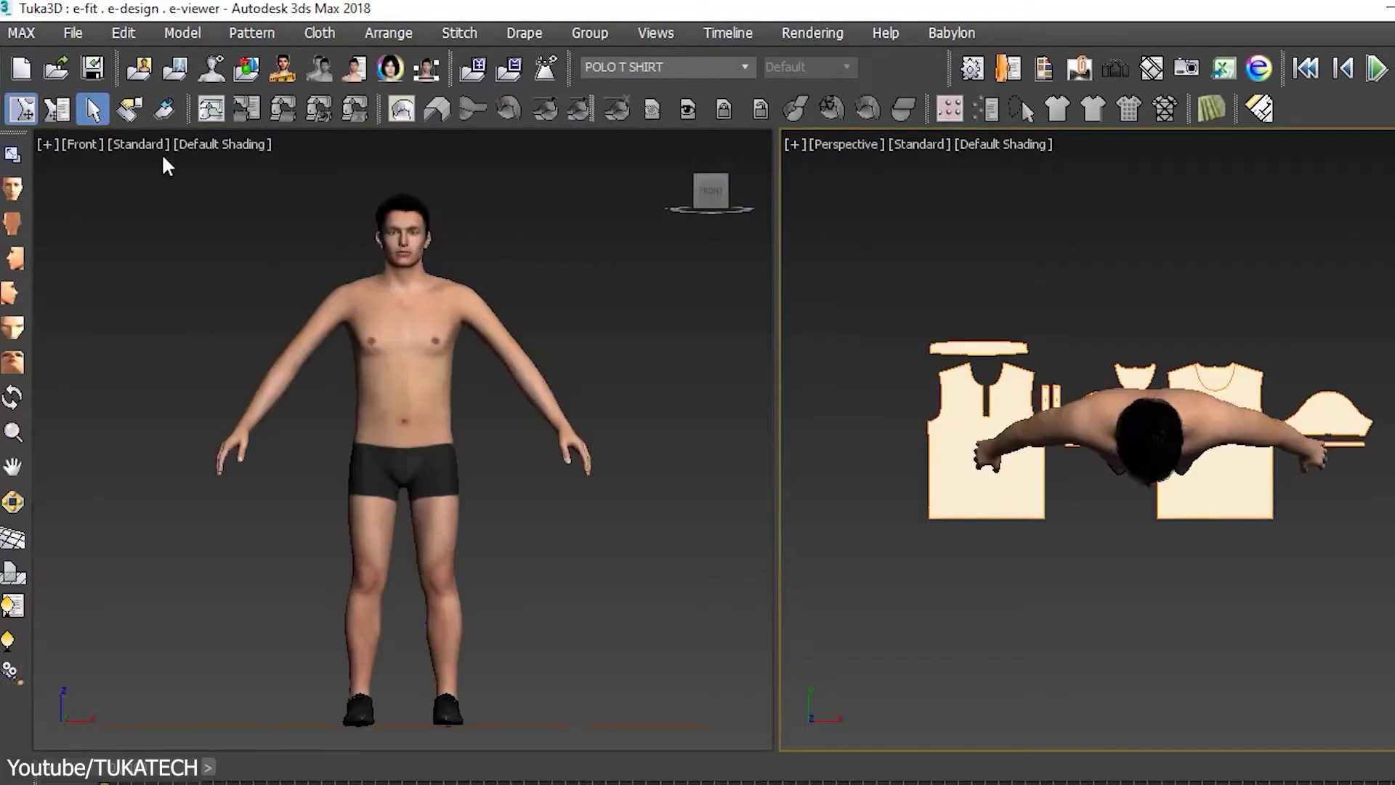
Use Panel Placement to position FRONT_1 on the avatar's body.
{"action": "mouse_move", "coordinate": [266, 298]}
{"action": "middle_mouse_down", "text": "alt"}
{"action": "mouse_move", "coordinate": [492, 308]}
{"action": "mouse_move", "coordinate": [243, 298]}
{"action": "middle_mouse_up", "text": "alt"}
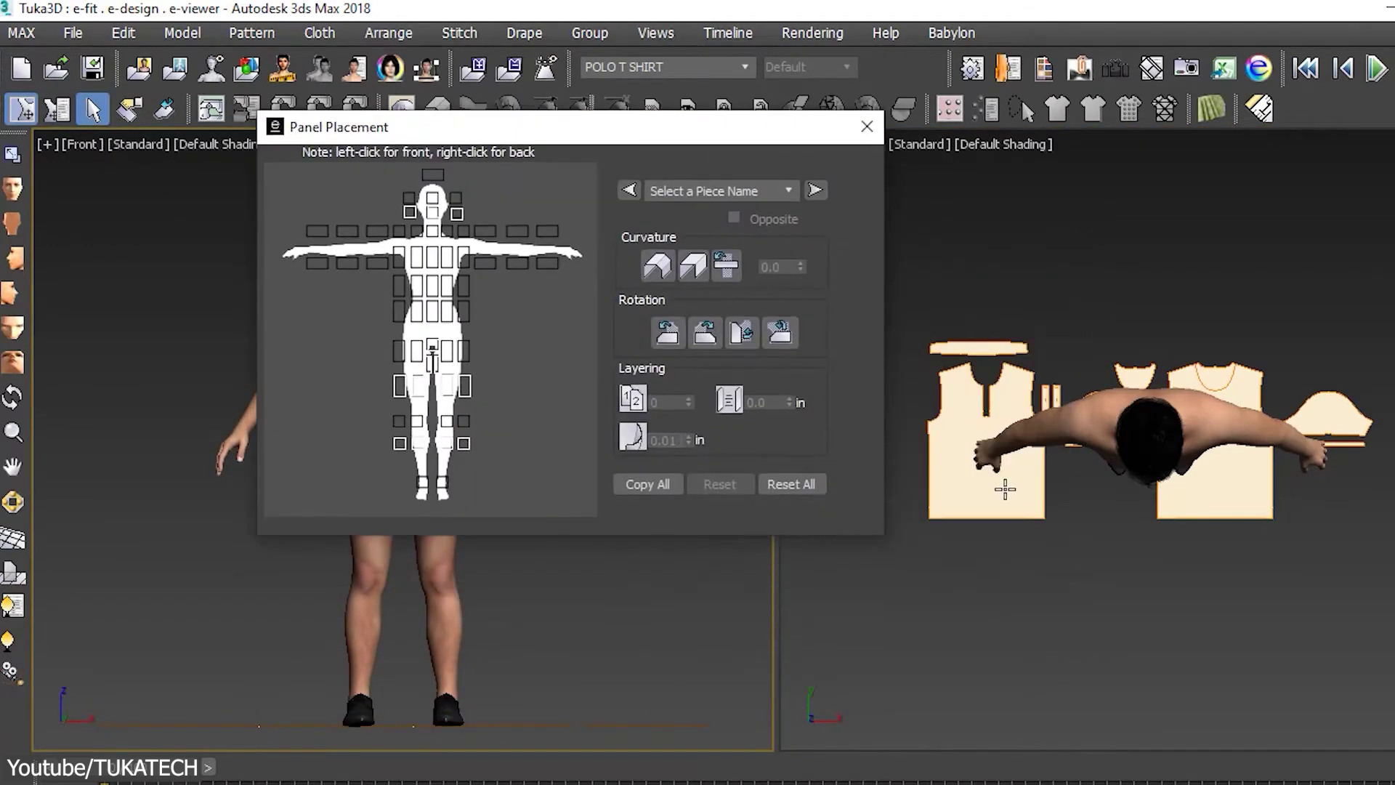
{"action": "left_click", "coordinate": [815, 190]}
{"action": "left_click", "coordinate": [439, 294]}
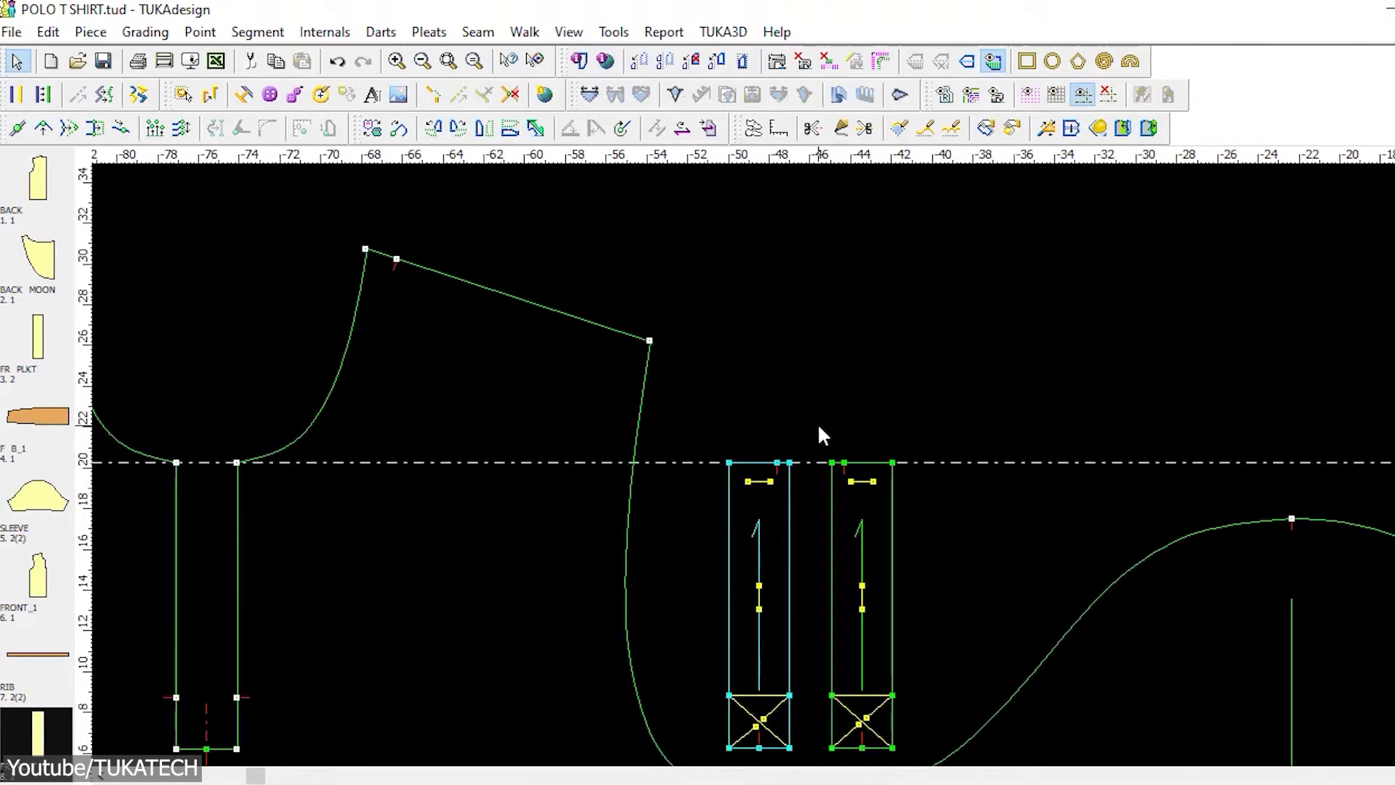
{"action": "key", "text": "Home"}
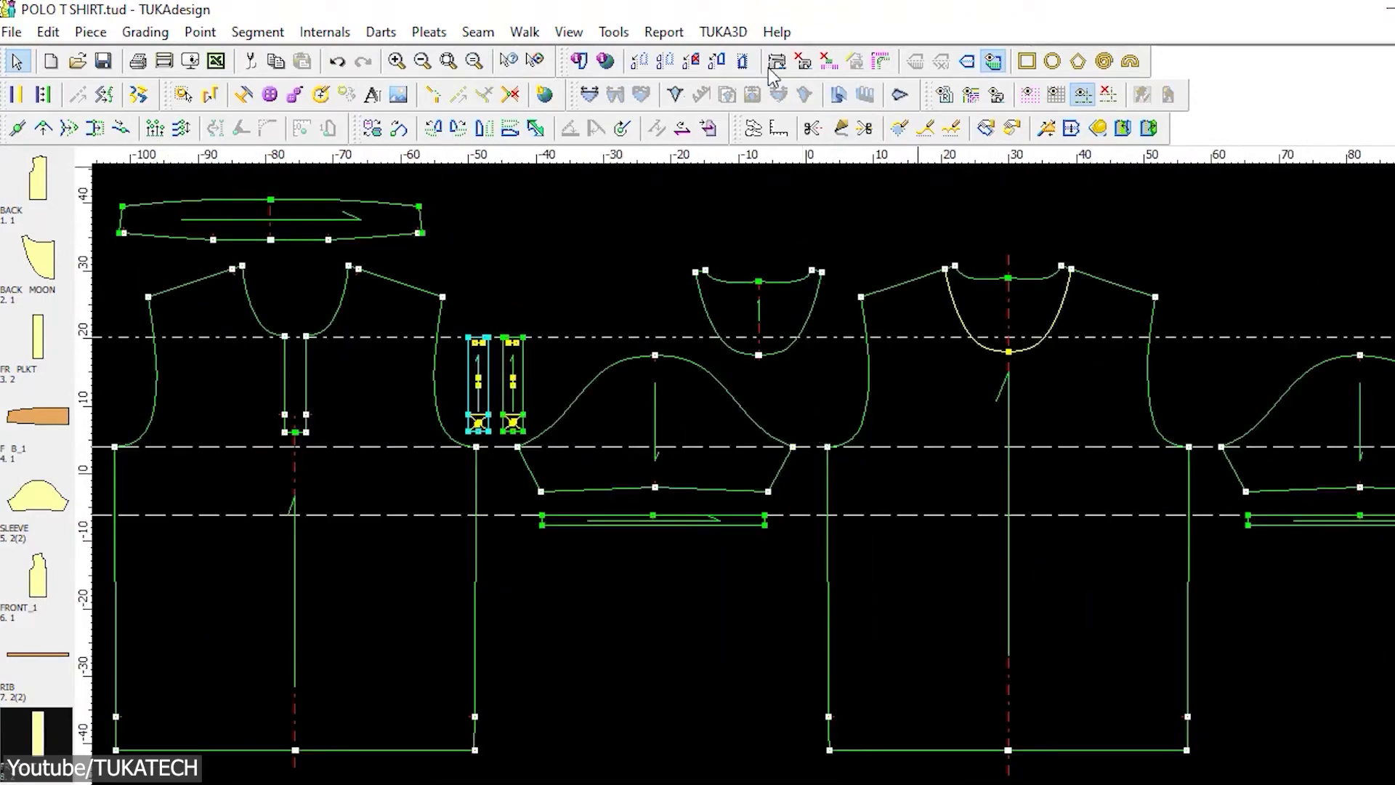
Send the polo pattern to 3D, drape it, and sew on the sleeves and collar.
{"action": "left_click", "coordinate": [723, 32]}
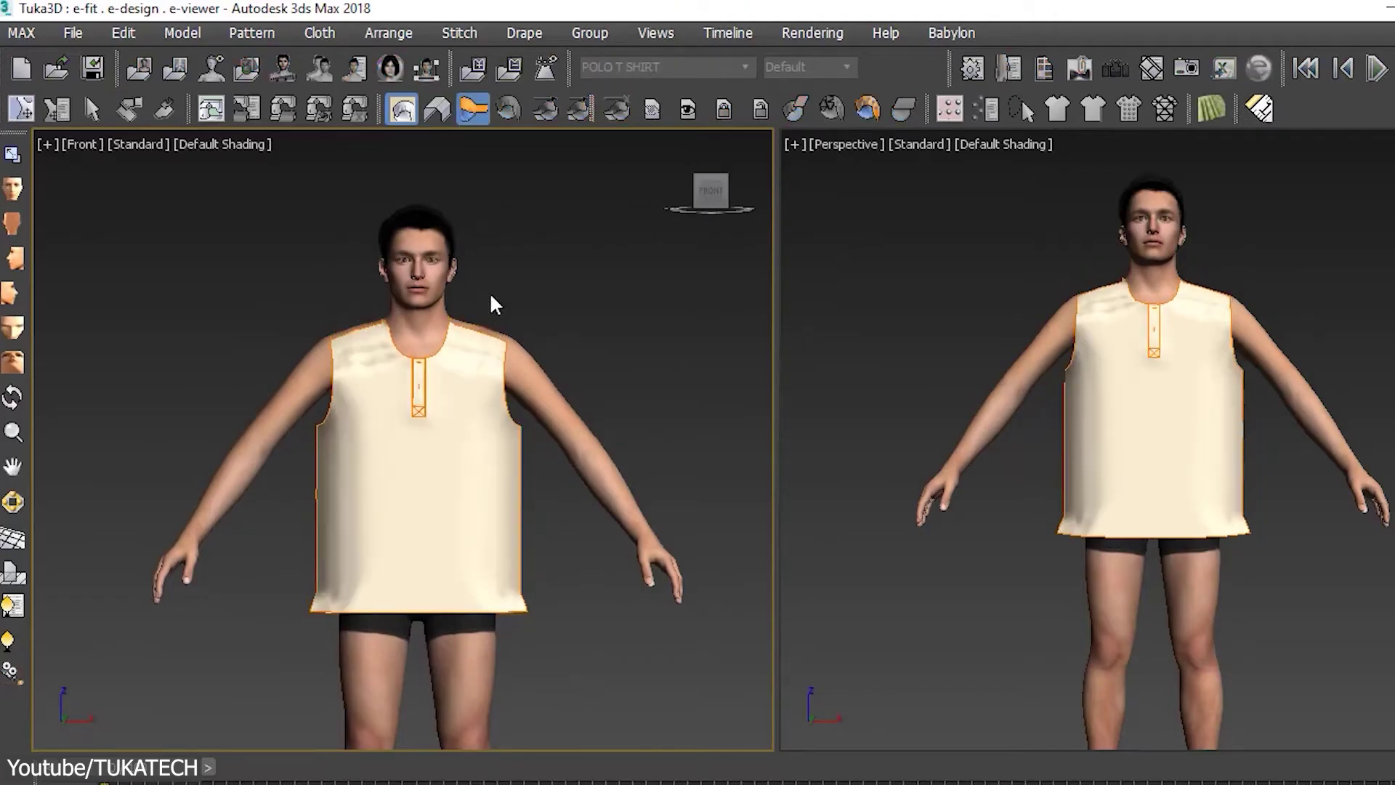
{"action": "left_click", "coordinate": [454, 338]}
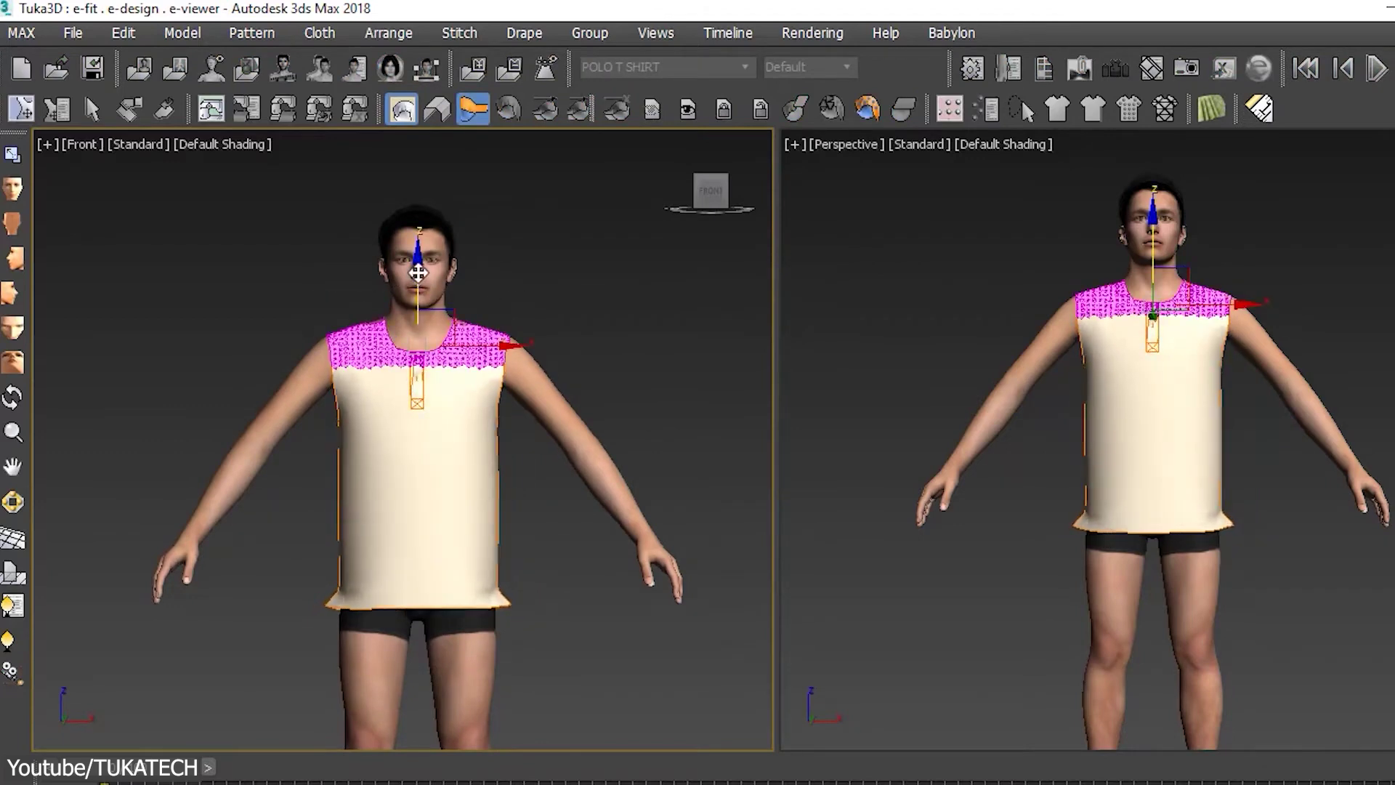
{"action": "left_click", "coordinate": [589, 405]}
{"action": "left_click", "coordinate": [474, 109]}
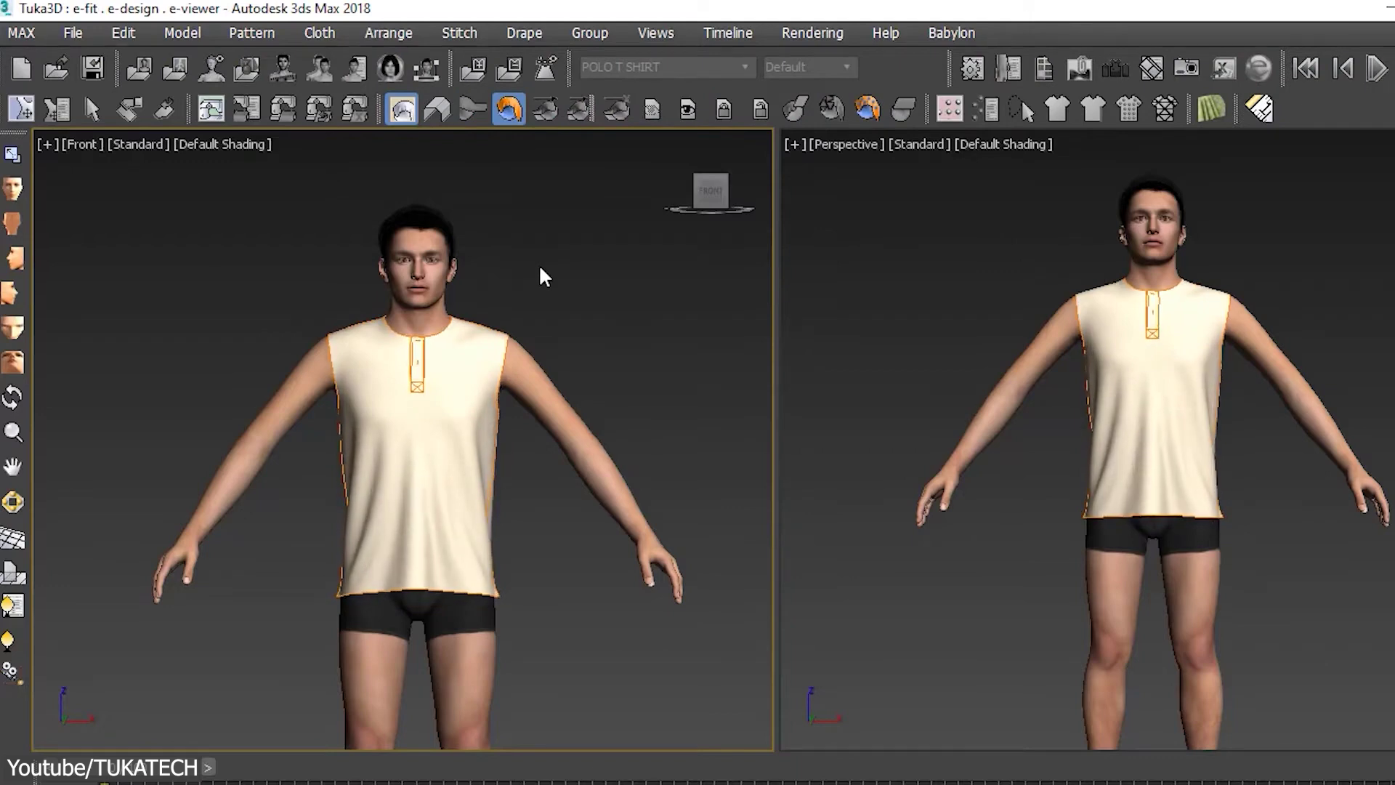
{"action": "left_click", "coordinate": [509, 109]}
{"action": "left_click", "coordinate": [472, 110]}
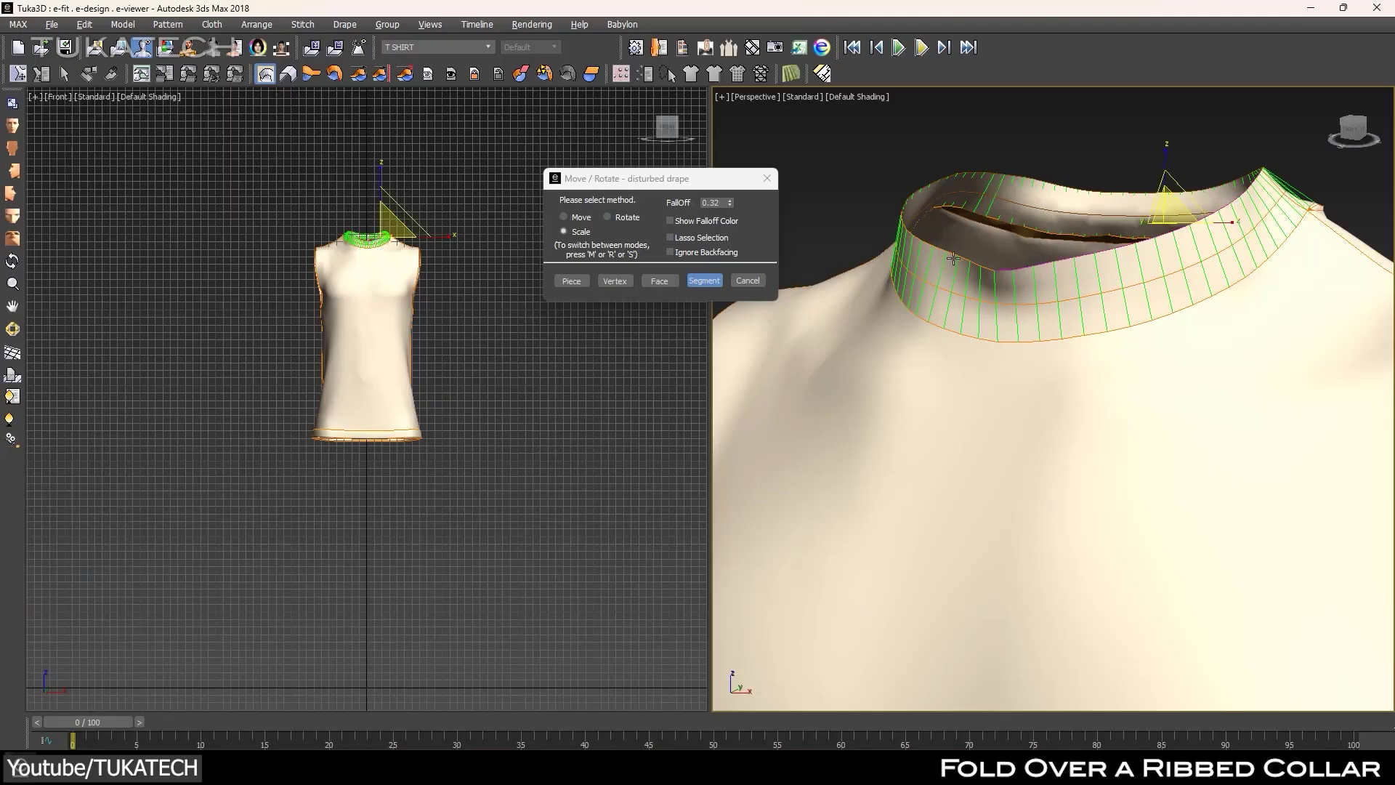
Fold the ribbed collar outward over the neckline.
{"action": "left_click_drag", "start_coordinate": [1042, 175], "coordinate": [1090, 167]}
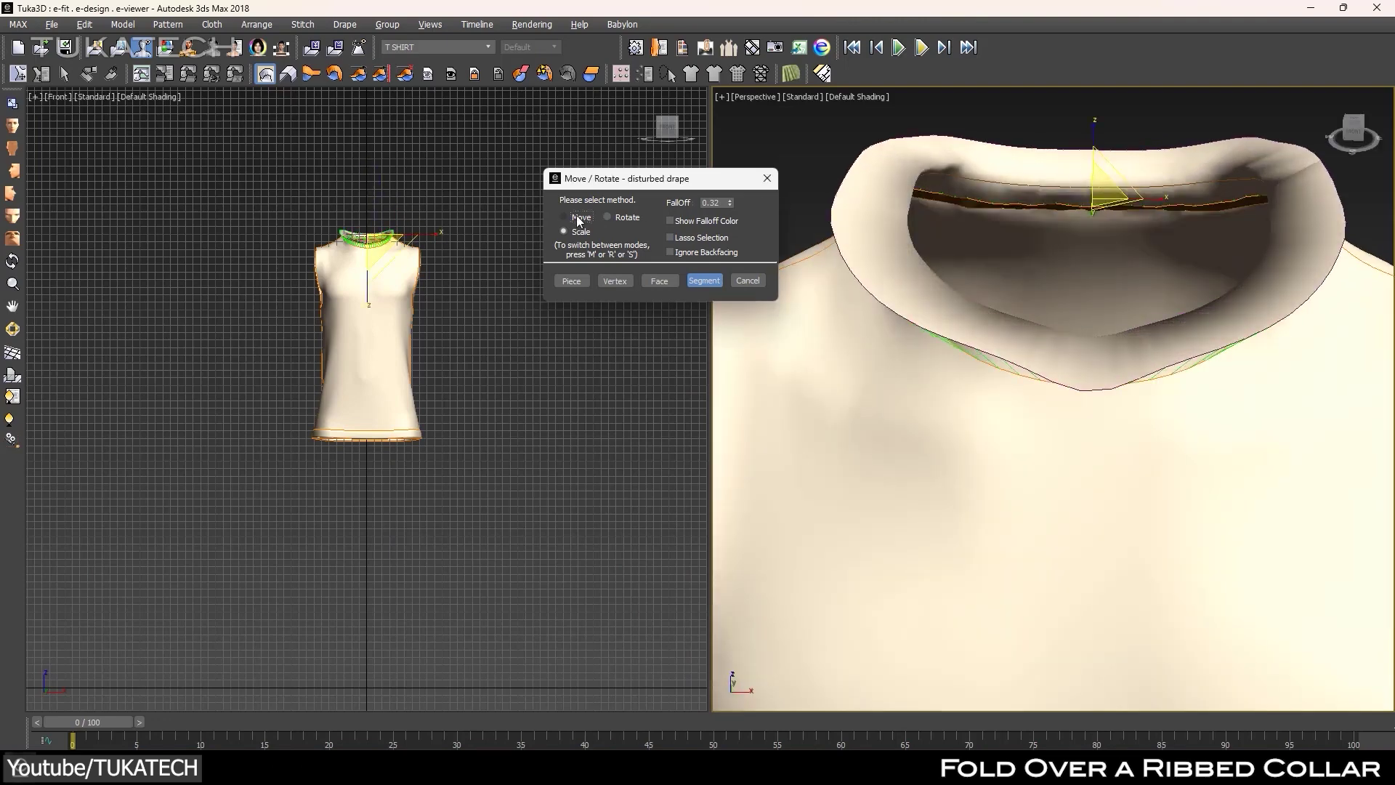
{"action": "left_click_drag", "start_coordinate": [1093, 156], "coordinate": [1090, 203]}
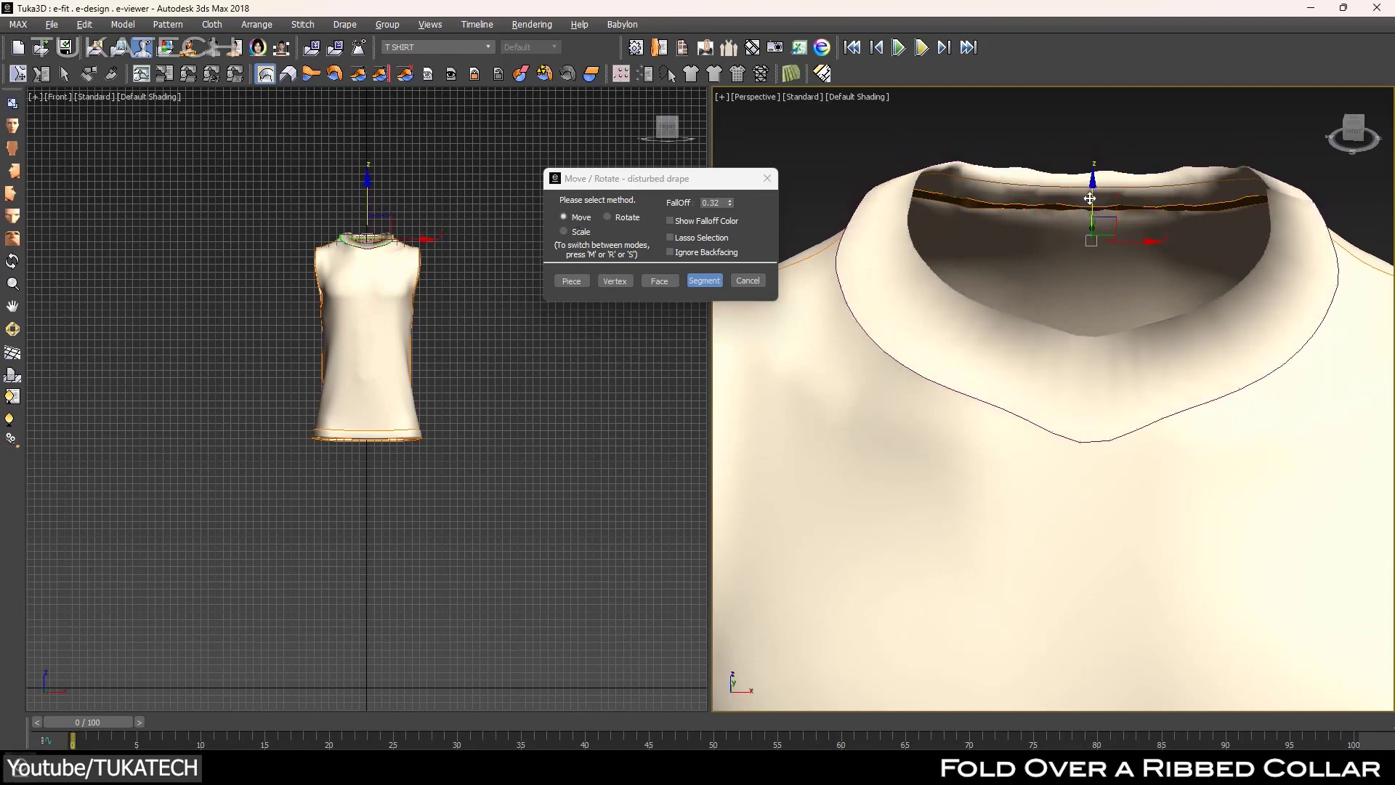
{"action": "middle_click_drag", "start_coordinate": [1089, 204], "coordinate": [1129, 269], "text": "alt"}
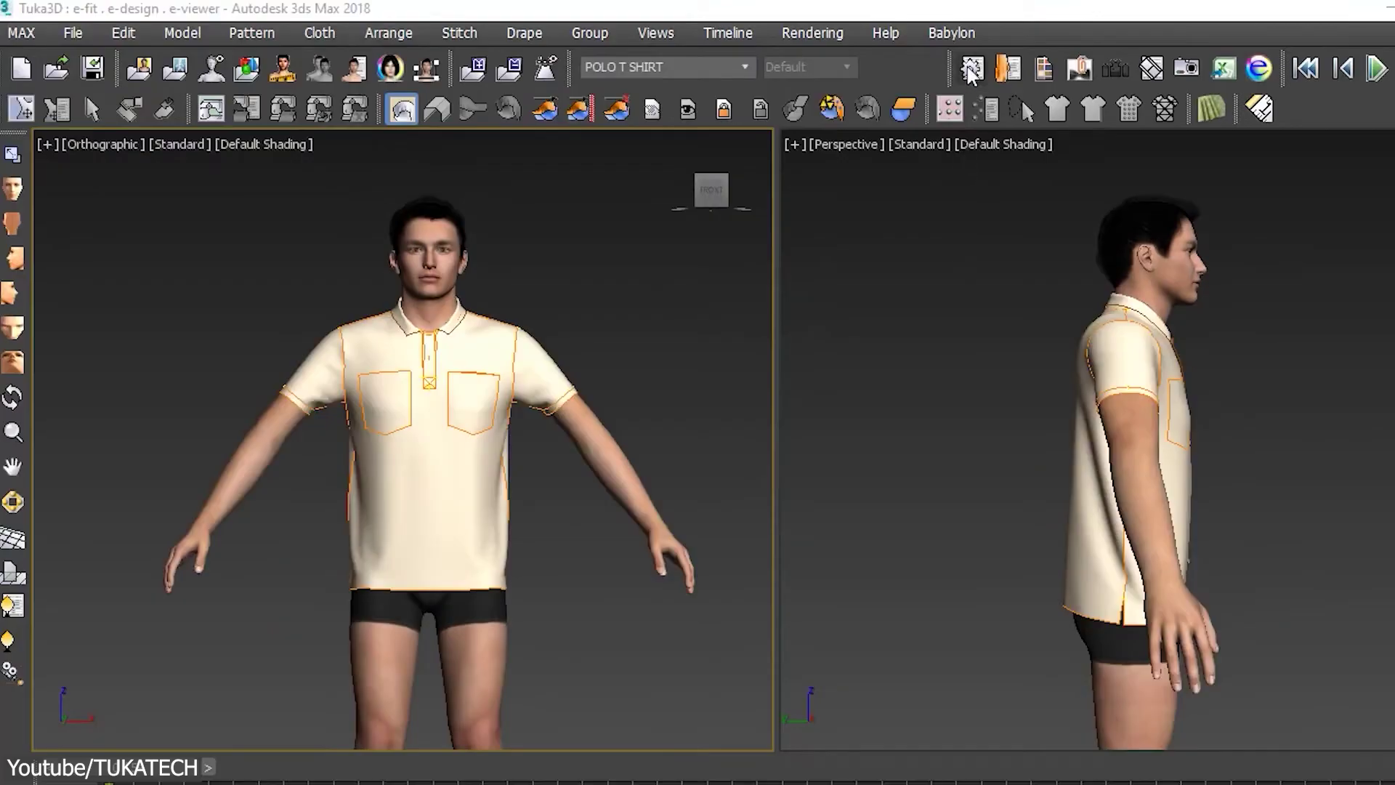
Enable Tension Type in Project Settings and scrub the drape animation to frames 13 and 15.
{"action": "left_click", "coordinate": [971, 69]}
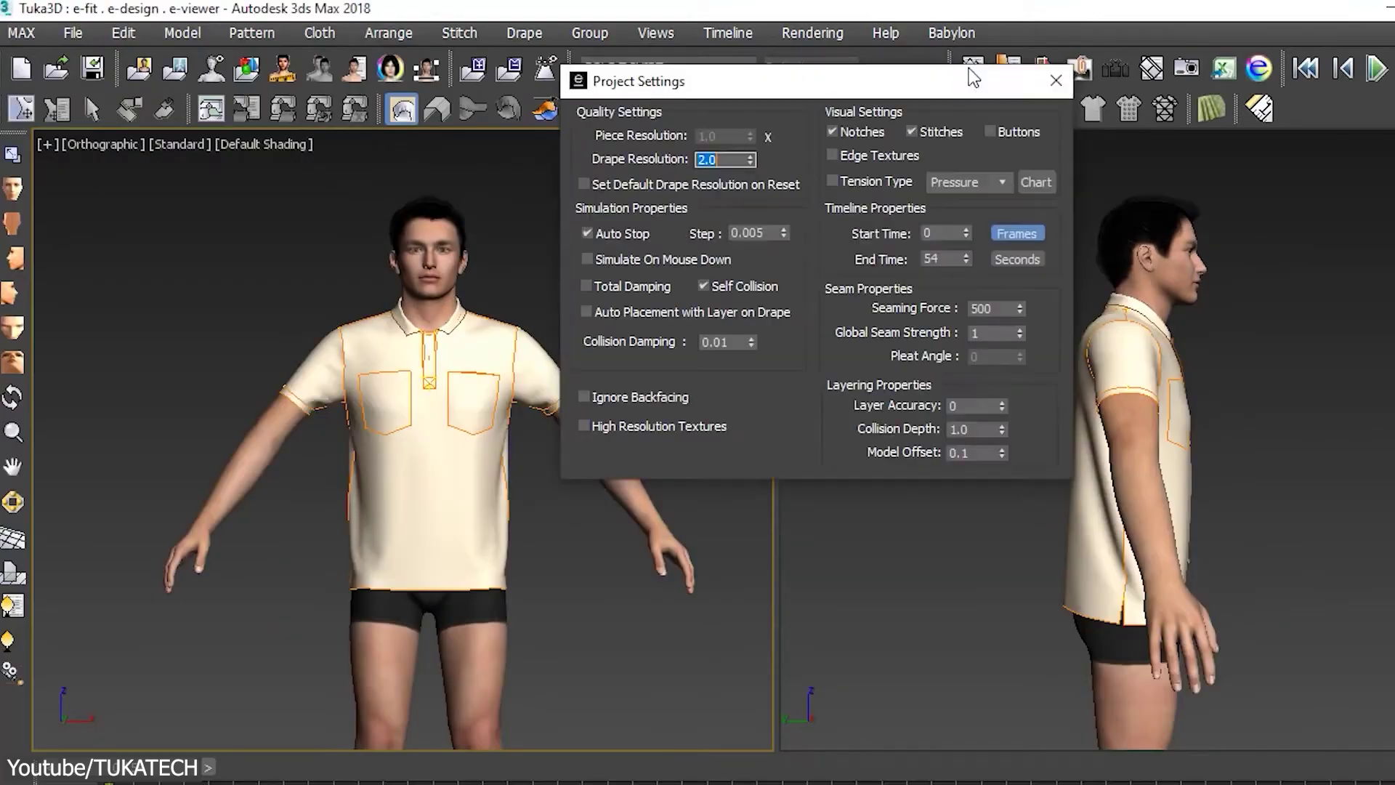
{"action": "left_click", "coordinate": [845, 183]}
{"action": "left_click_drag", "start_coordinate": [691, 81], "coordinate": [952, 101]}
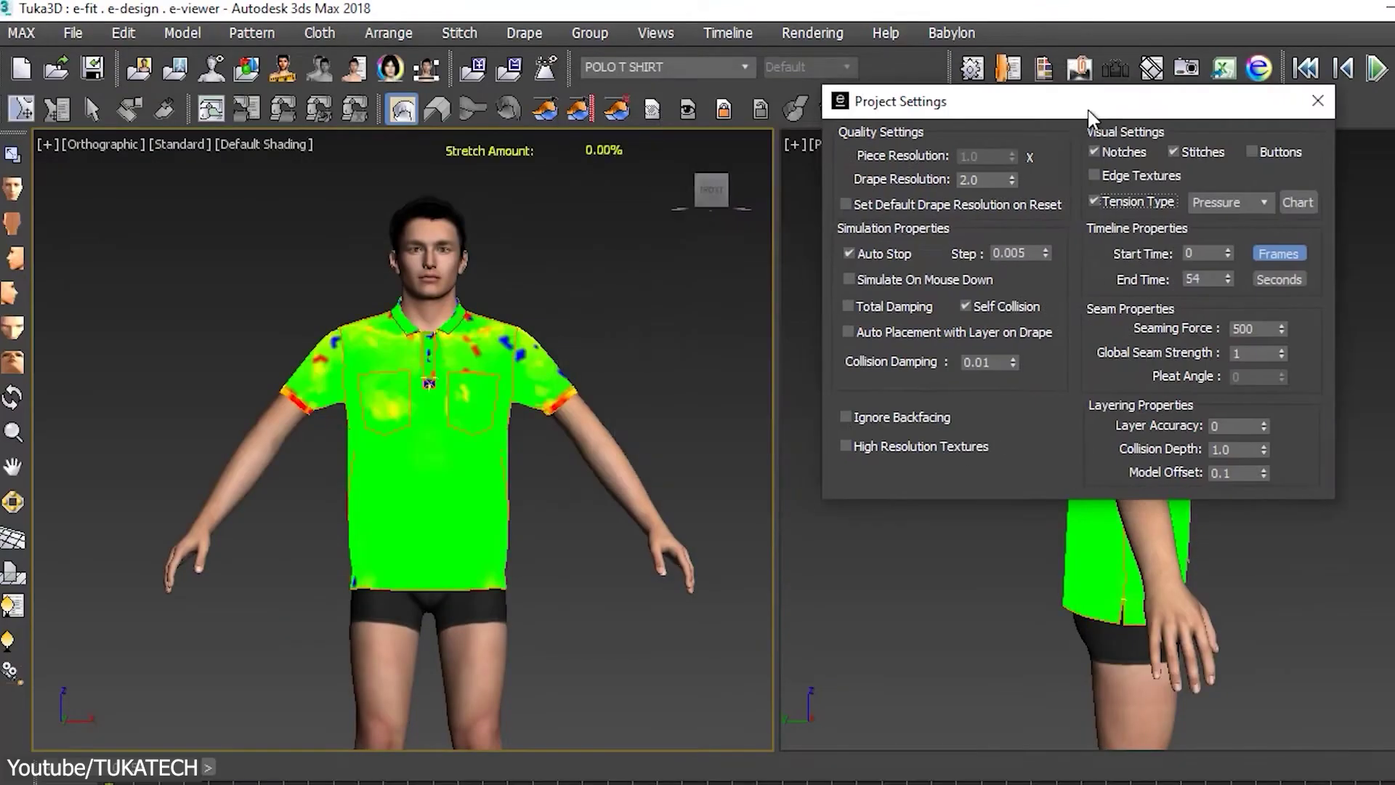
{"action": "scroll", "coordinate": [429, 441], "scroll_direction": "up", "scroll_amount": 5}
{"action": "middle_click_drag", "start_coordinate": [430, 423], "coordinate": [429, 441]}
{"action": "scroll", "coordinate": [430, 441], "scroll_direction": "down", "scroll_amount": 5}
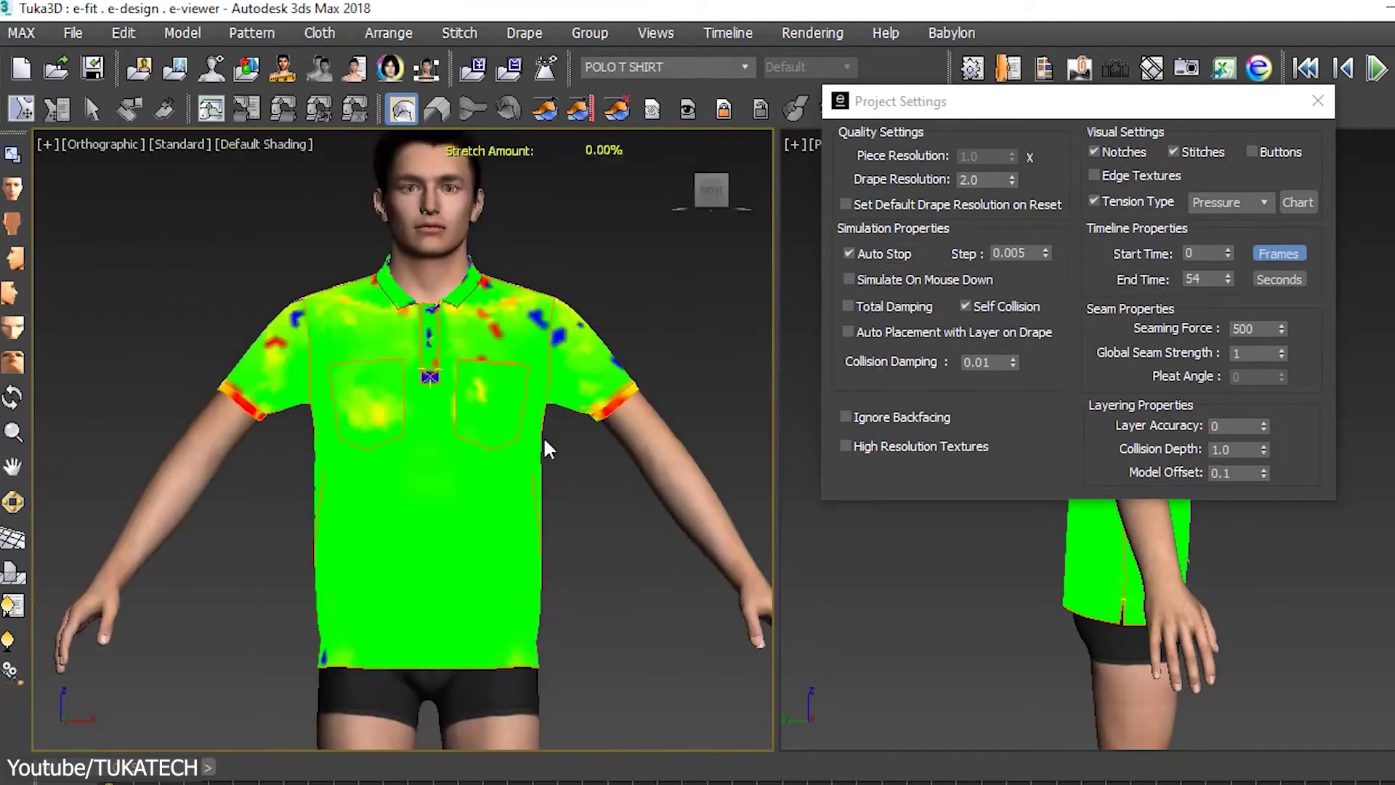
{"action": "middle_click_drag", "start_coordinate": [547, 449], "coordinate": [332, 471], "text": "alt"}
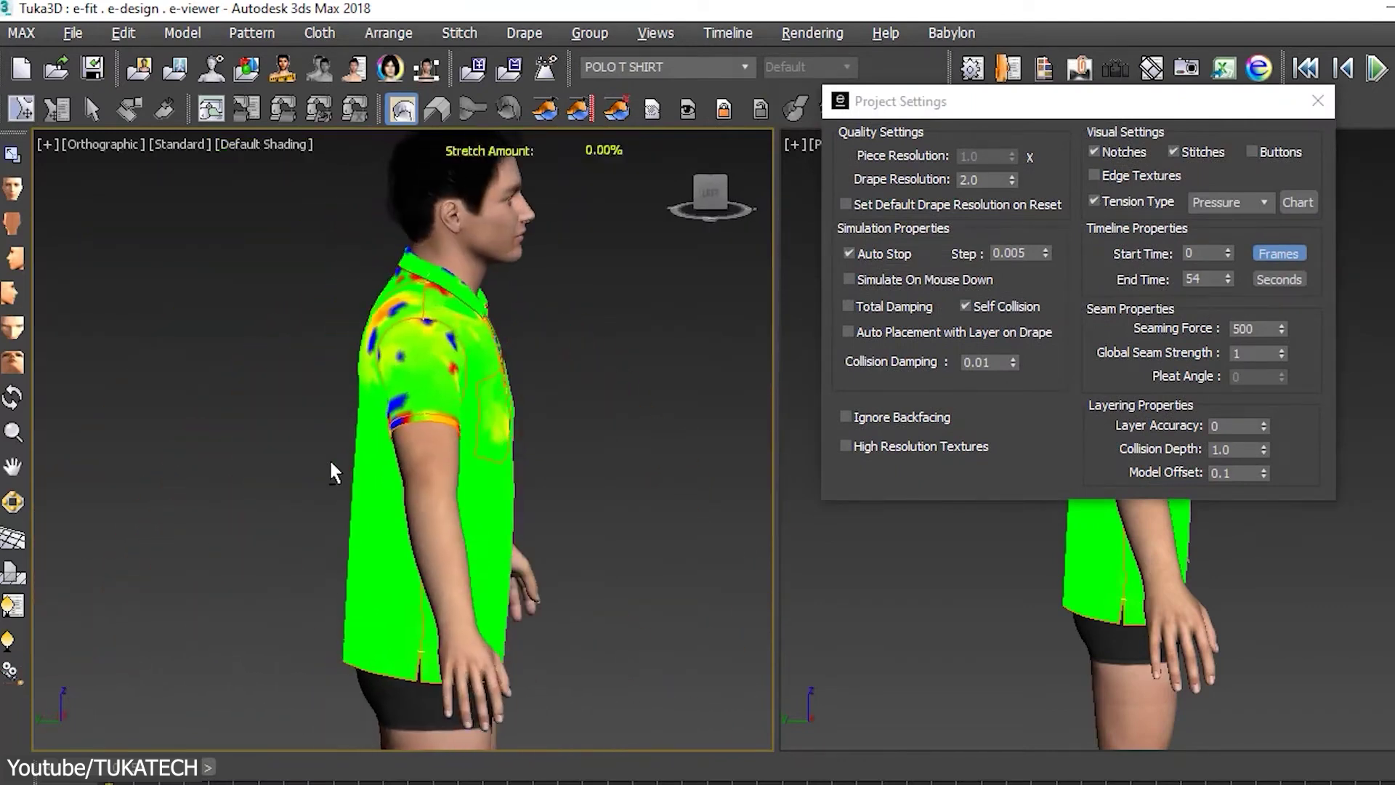
{"action": "left_click_drag", "start_coordinate": [167, 772], "coordinate": [545, 776]}
{"action": "middle_click_drag", "start_coordinate": [435, 508], "coordinate": [233, 501], "text": "alt"}
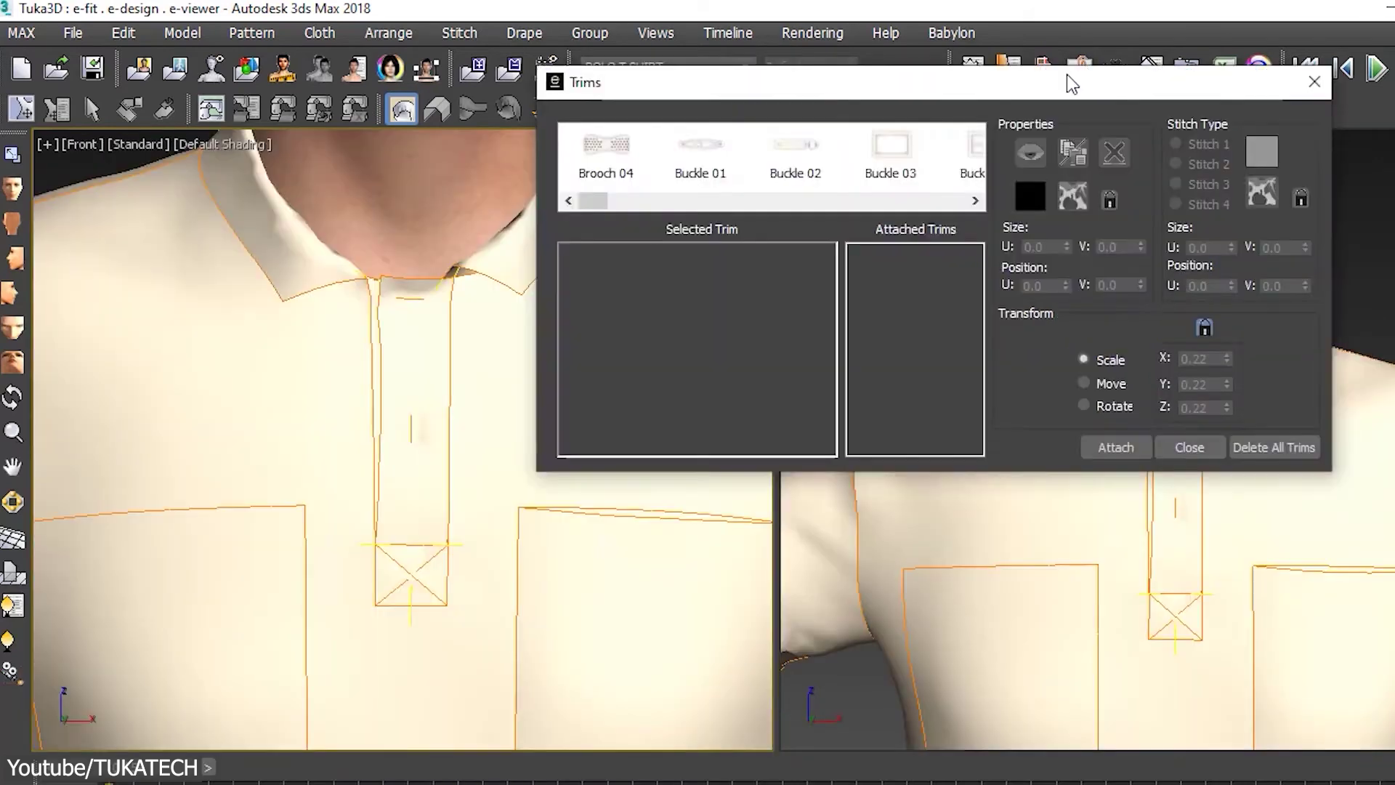
{"action": "scroll", "coordinate": [698, 149], "scroll_direction": "down", "scroll_amount": 8}
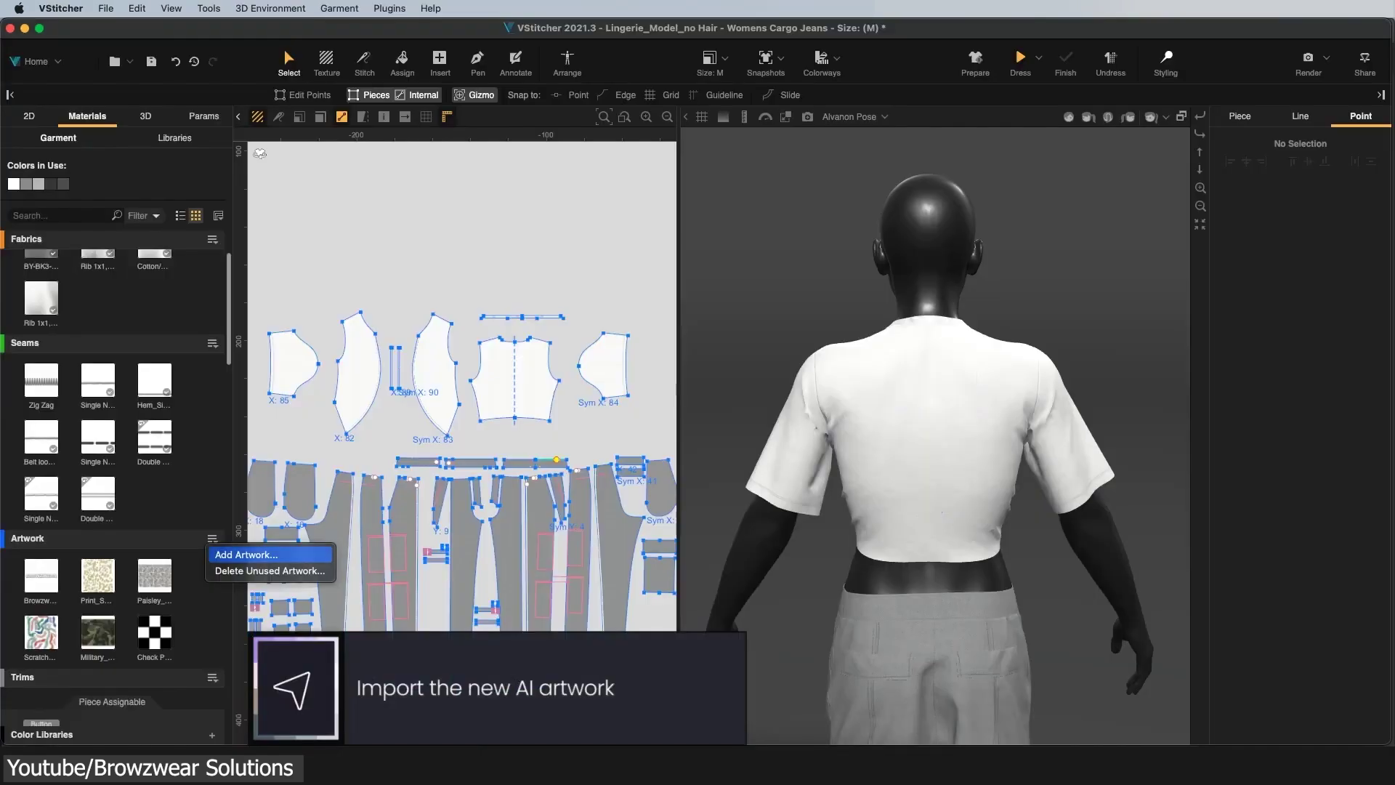
Import New Artwork BW.ai onto the shirt back and drape the top on the avatar.
{"action": "left_click", "coordinate": [246, 555]}
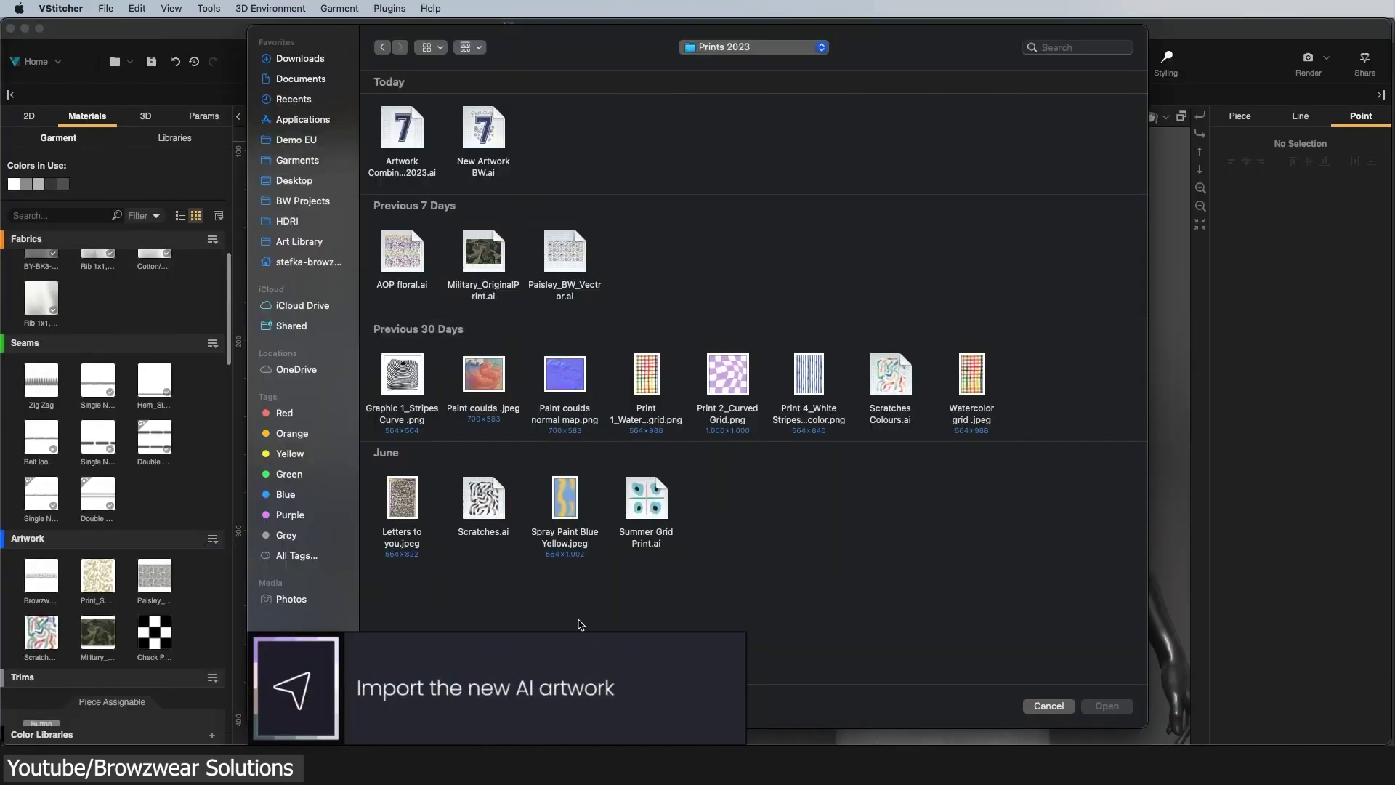
{"action": "left_click", "coordinate": [483, 138]}
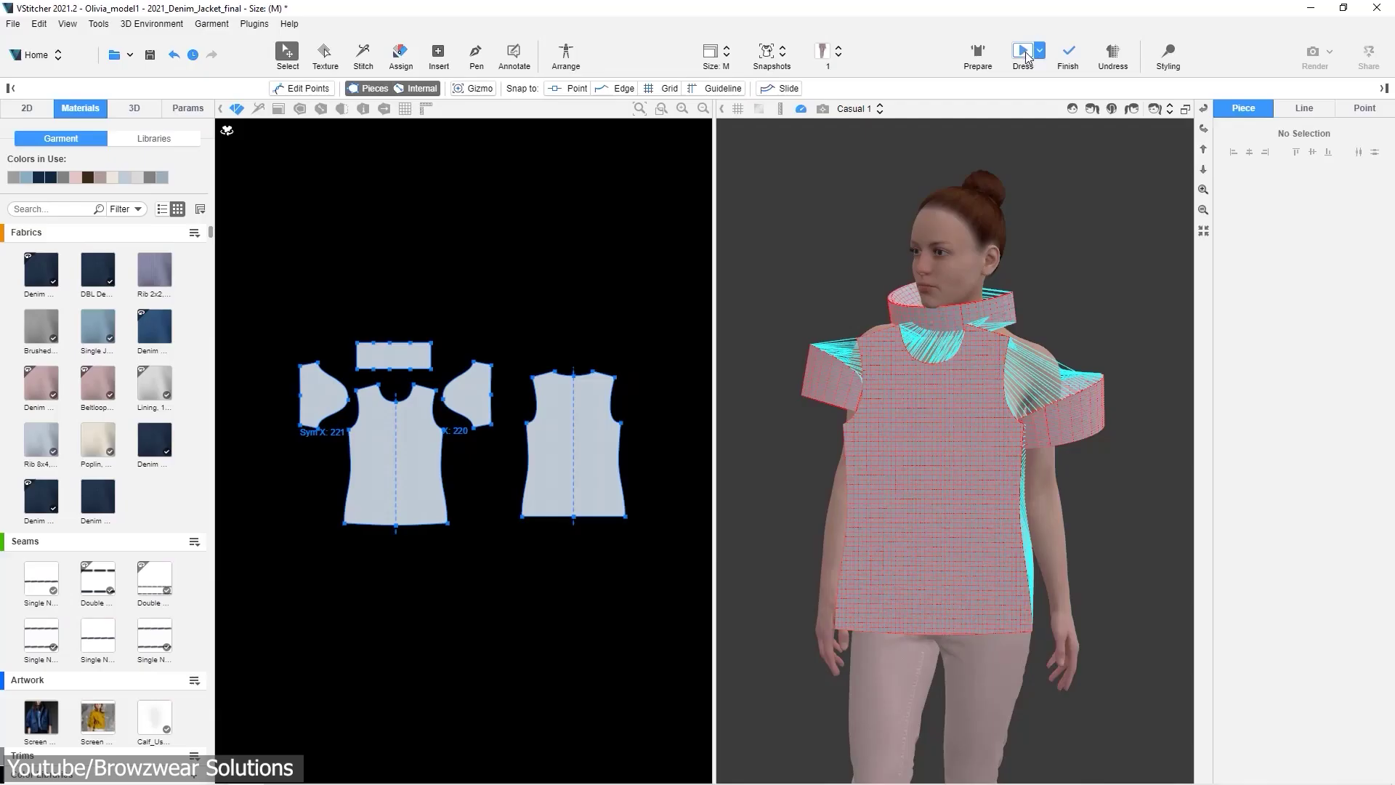
{"action": "left_click", "coordinate": [1024, 50]}
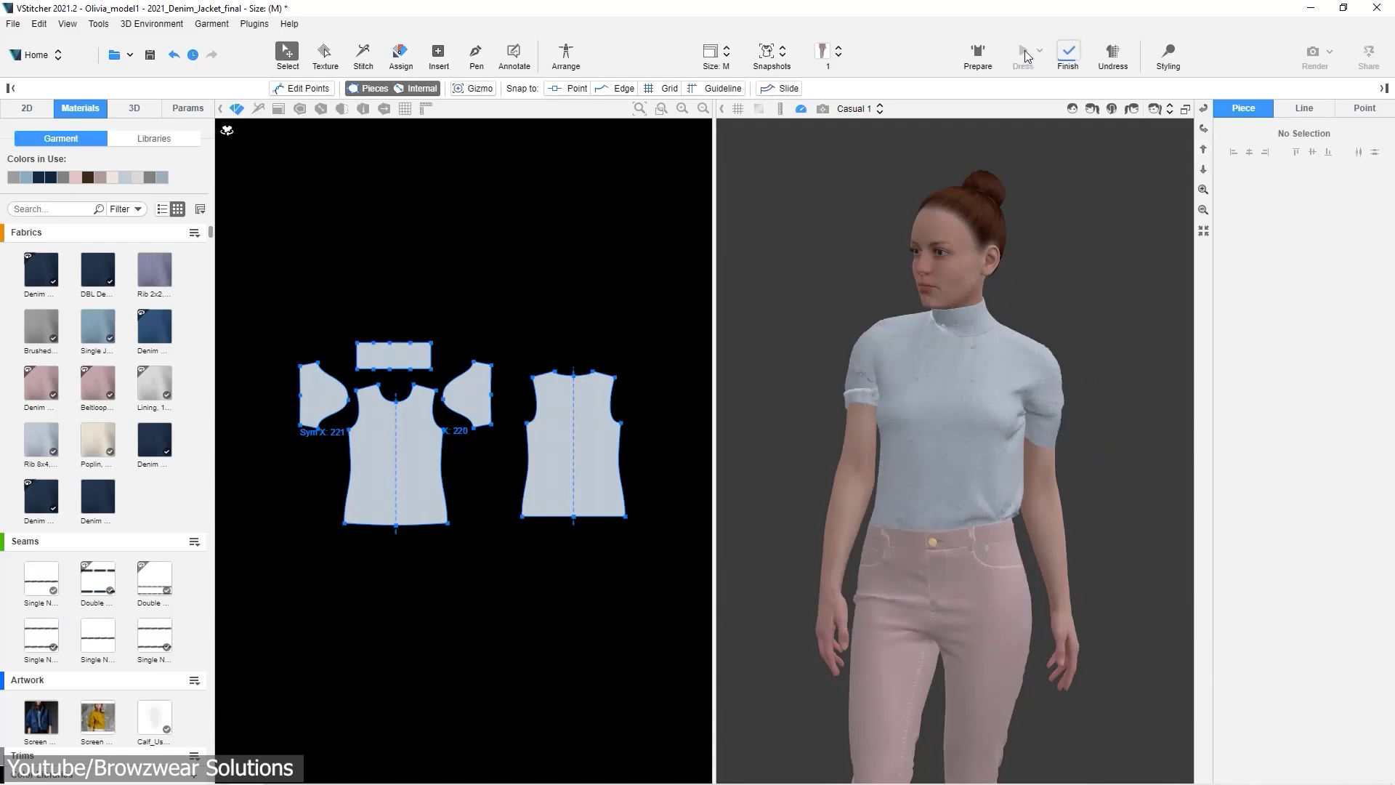
{"action": "left_click", "coordinate": [155, 138]}
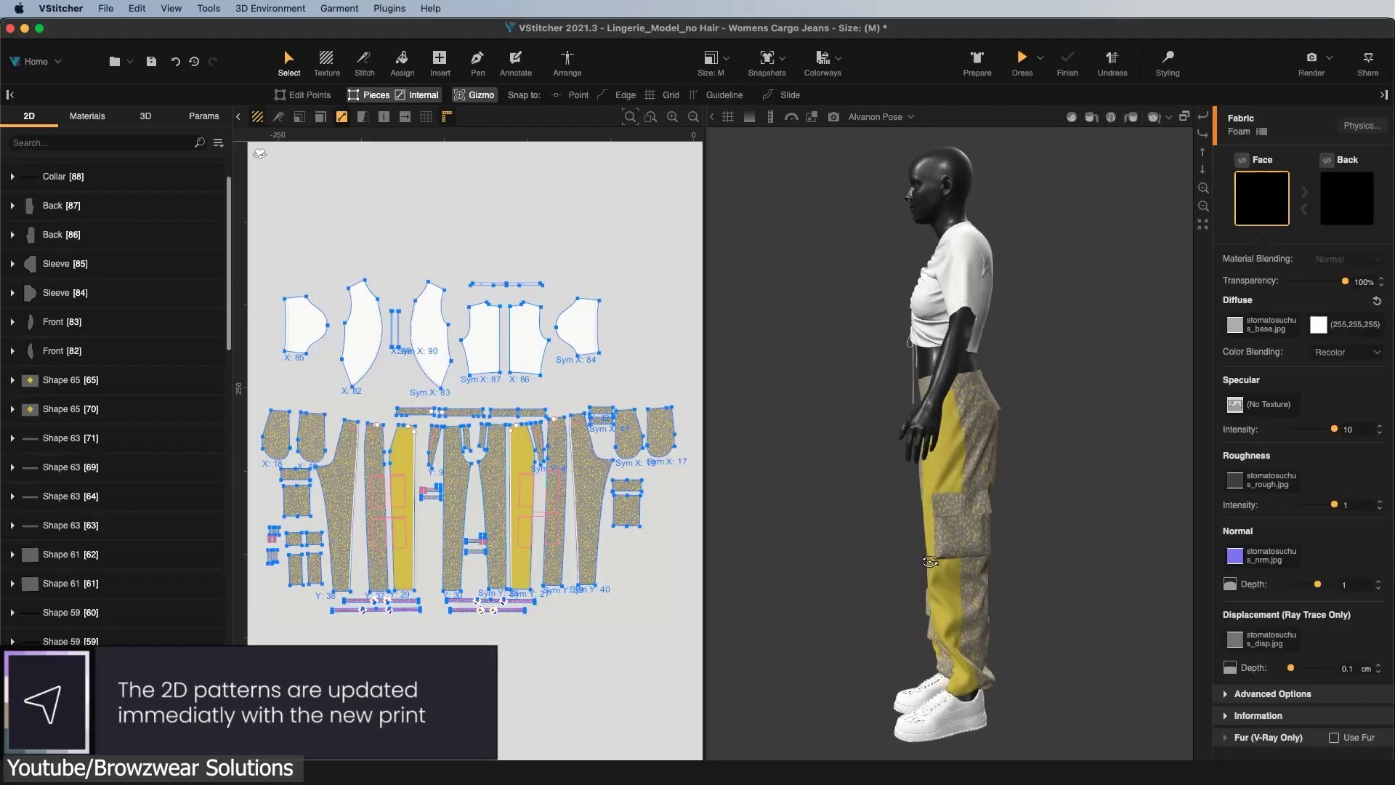
Hide the pants' AI print, apply a beige checker fabric to the side panels, and enable the Tension Map.
{"action": "left_click_drag", "start_coordinate": [929, 561], "coordinate": [1059, 554]}
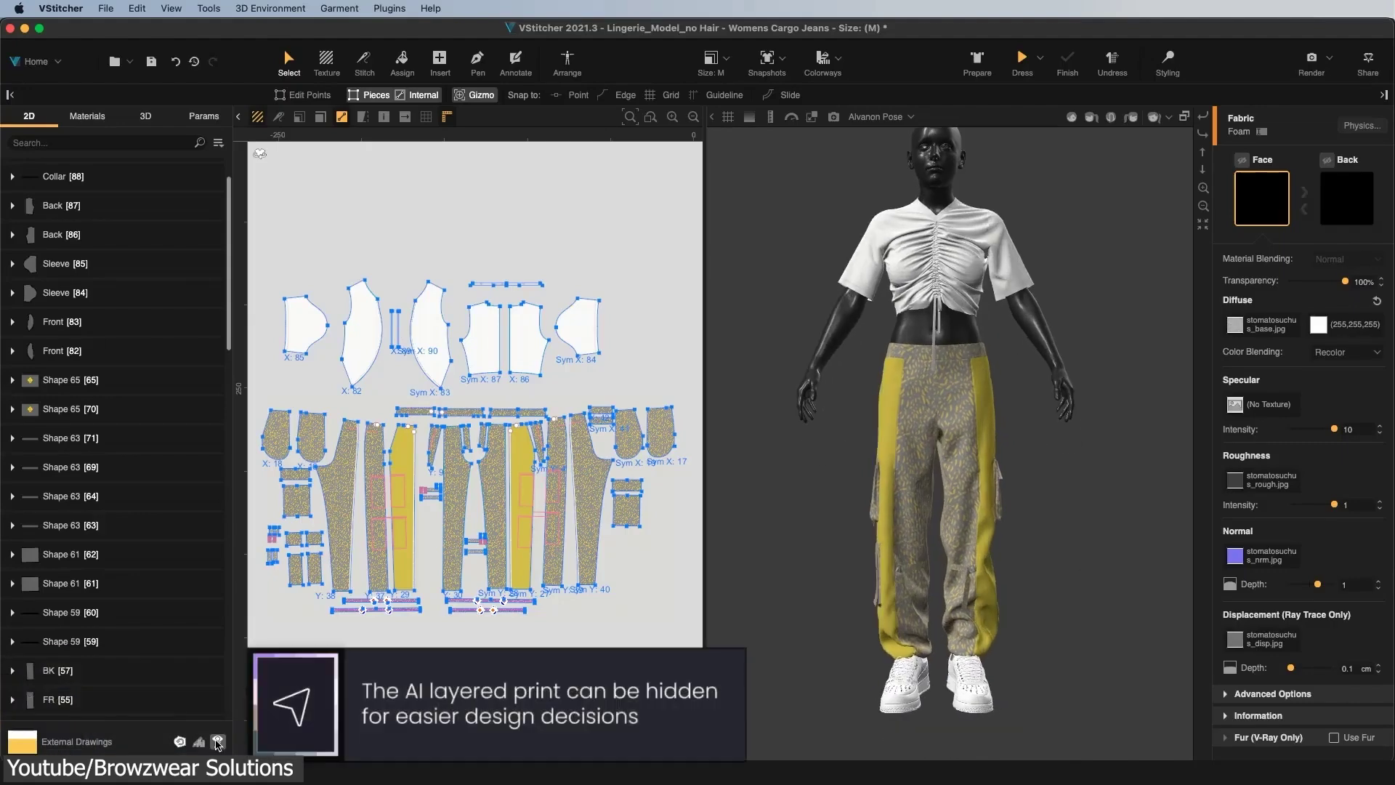
{"action": "left_click", "coordinate": [218, 742]}
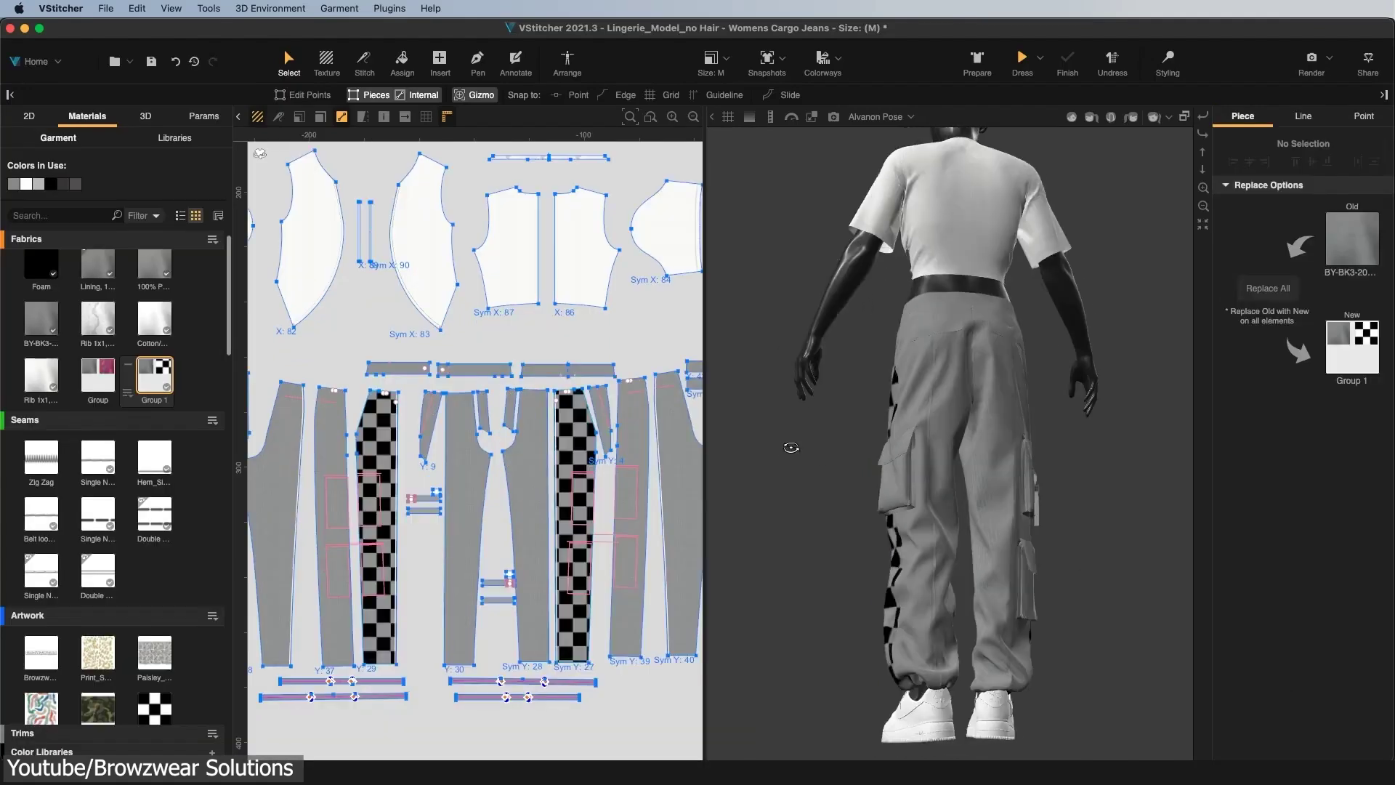
{"action": "left_click_drag", "start_coordinate": [637, 434], "coordinate": [1022, 437]}
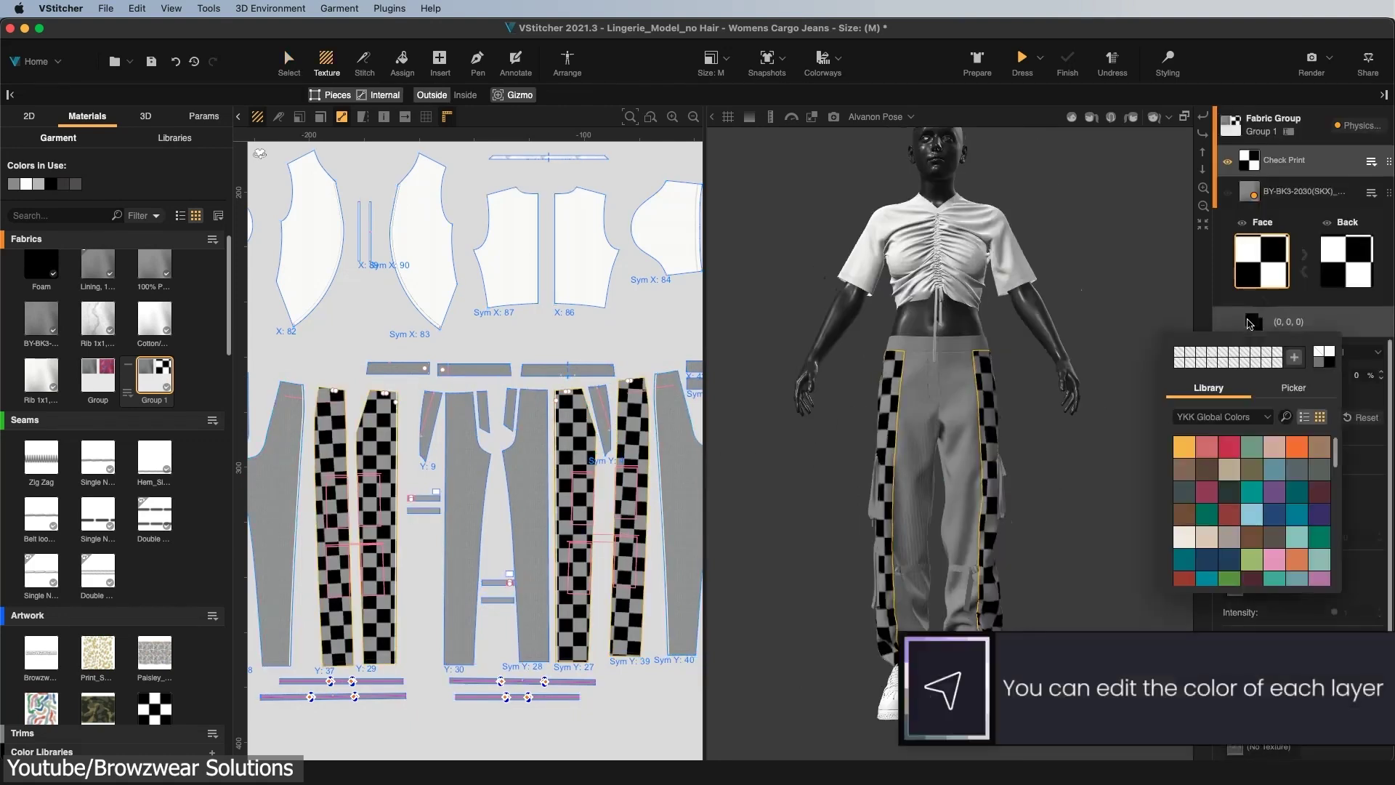
{"action": "left_click", "coordinate": [1210, 541]}
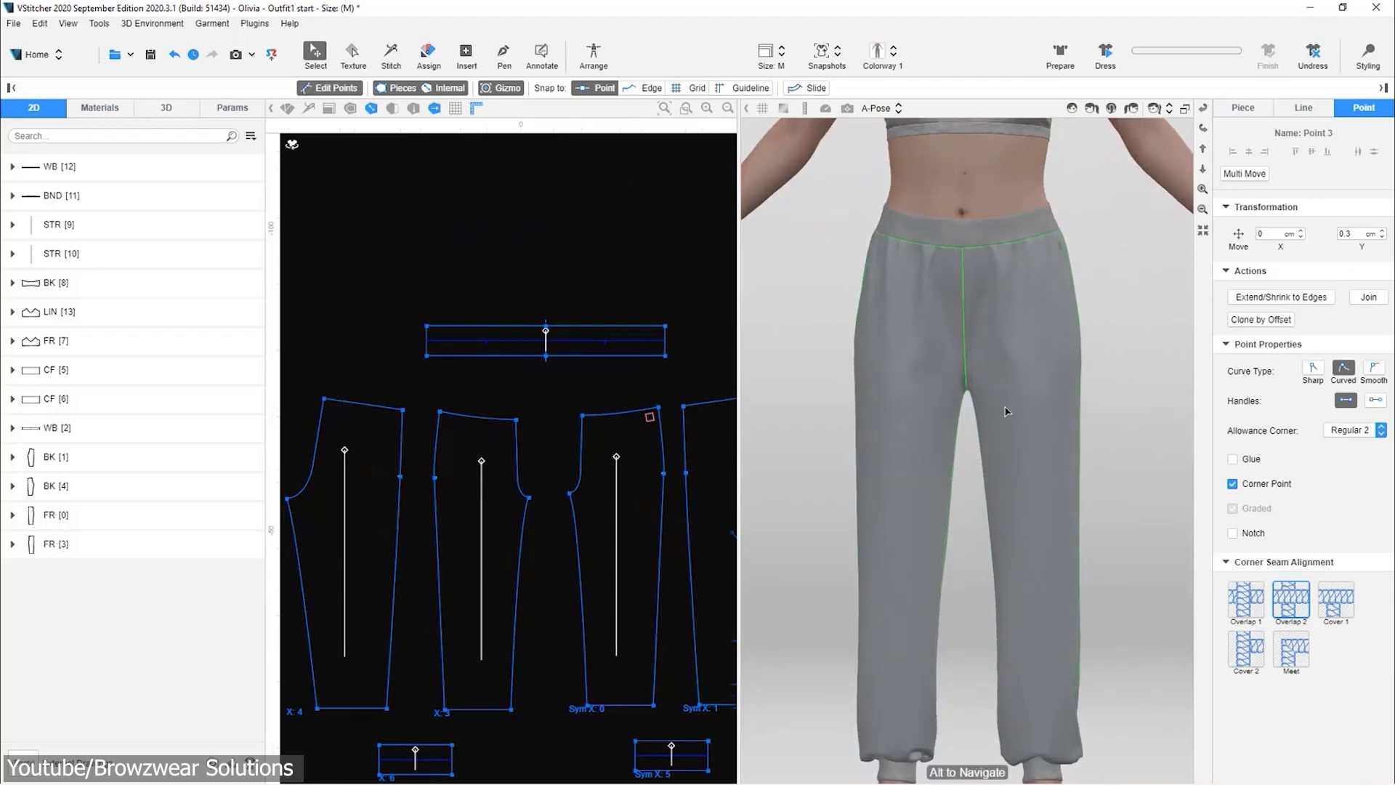
{"action": "left_click", "coordinate": [762, 109]}
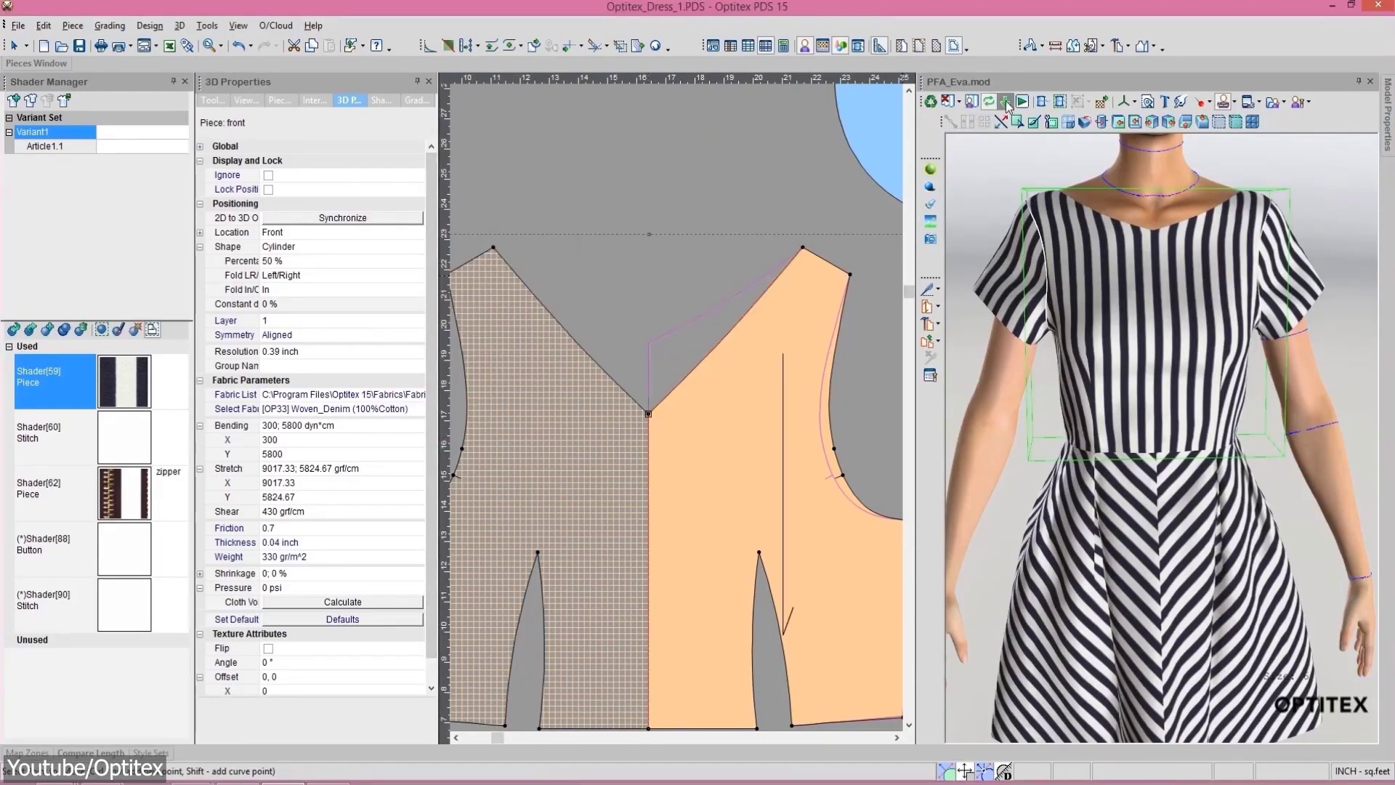
Lower the striped dress's front neckline with a proportional segment move and check the re-draped dress.
{"action": "left_click", "coordinate": [1100, 218]}
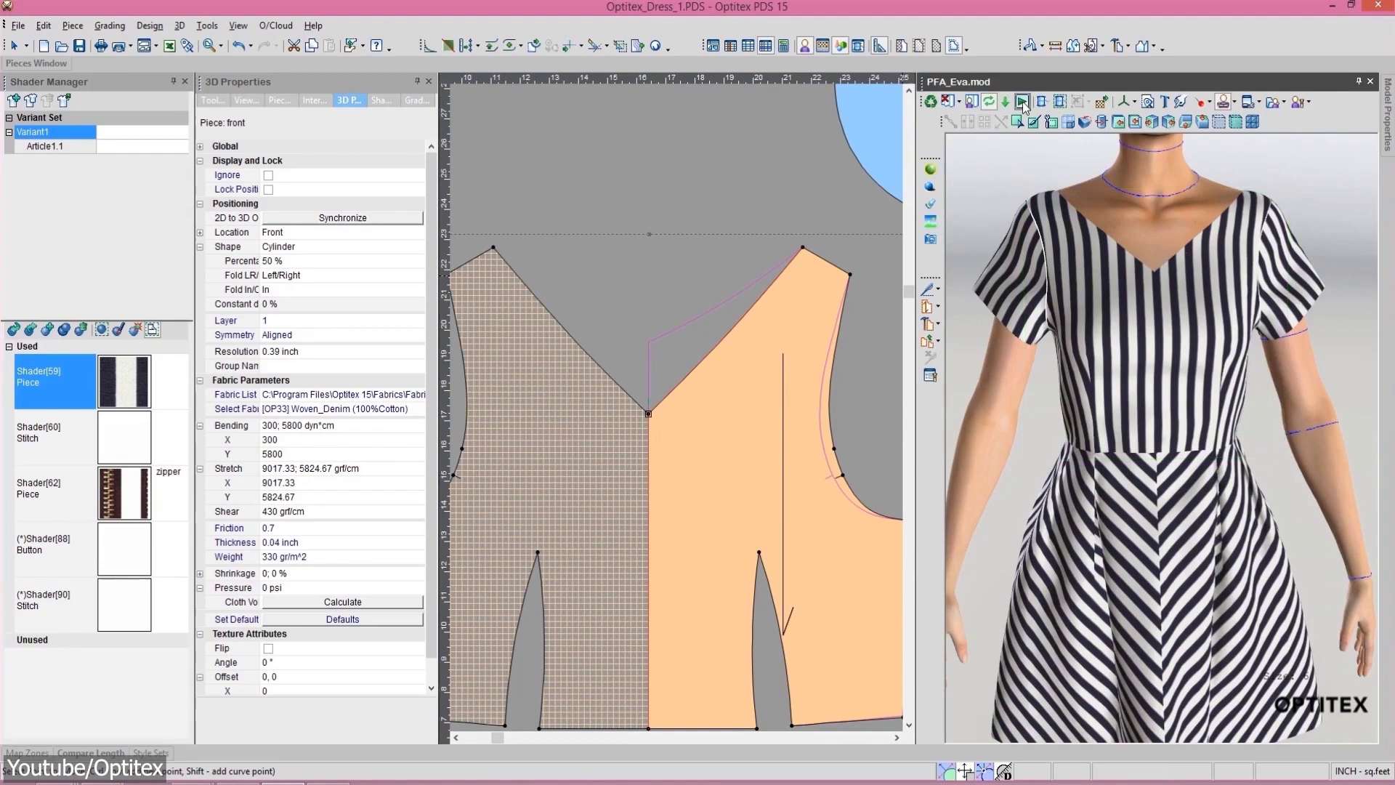
{"action": "scroll", "coordinate": [1308, 519], "scroll_direction": "down", "scroll_amount": 3}
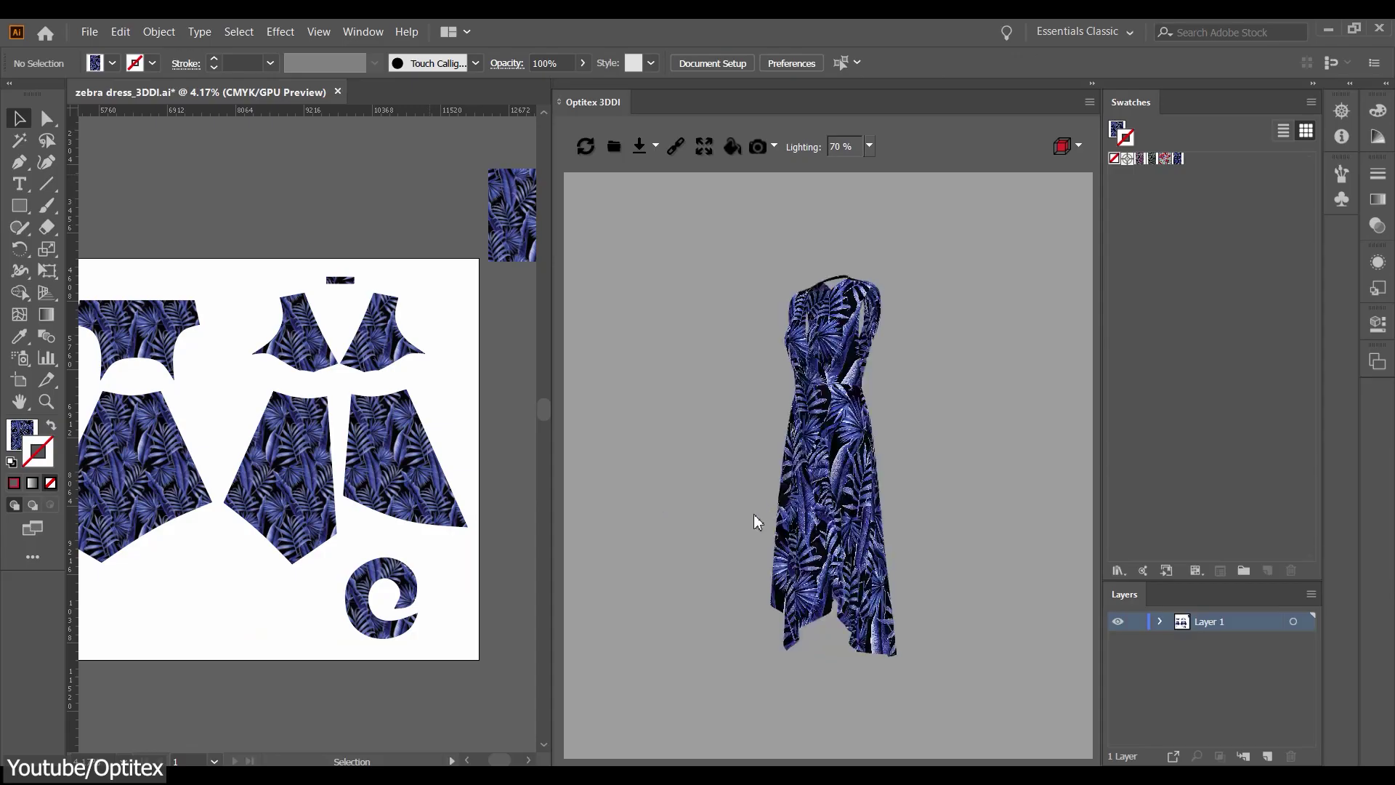
{"action": "left_click_drag", "start_coordinate": [757, 522], "coordinate": [811, 536]}
{"action": "scroll", "coordinate": [781, 529], "scroll_direction": "up", "scroll_amount": 2}
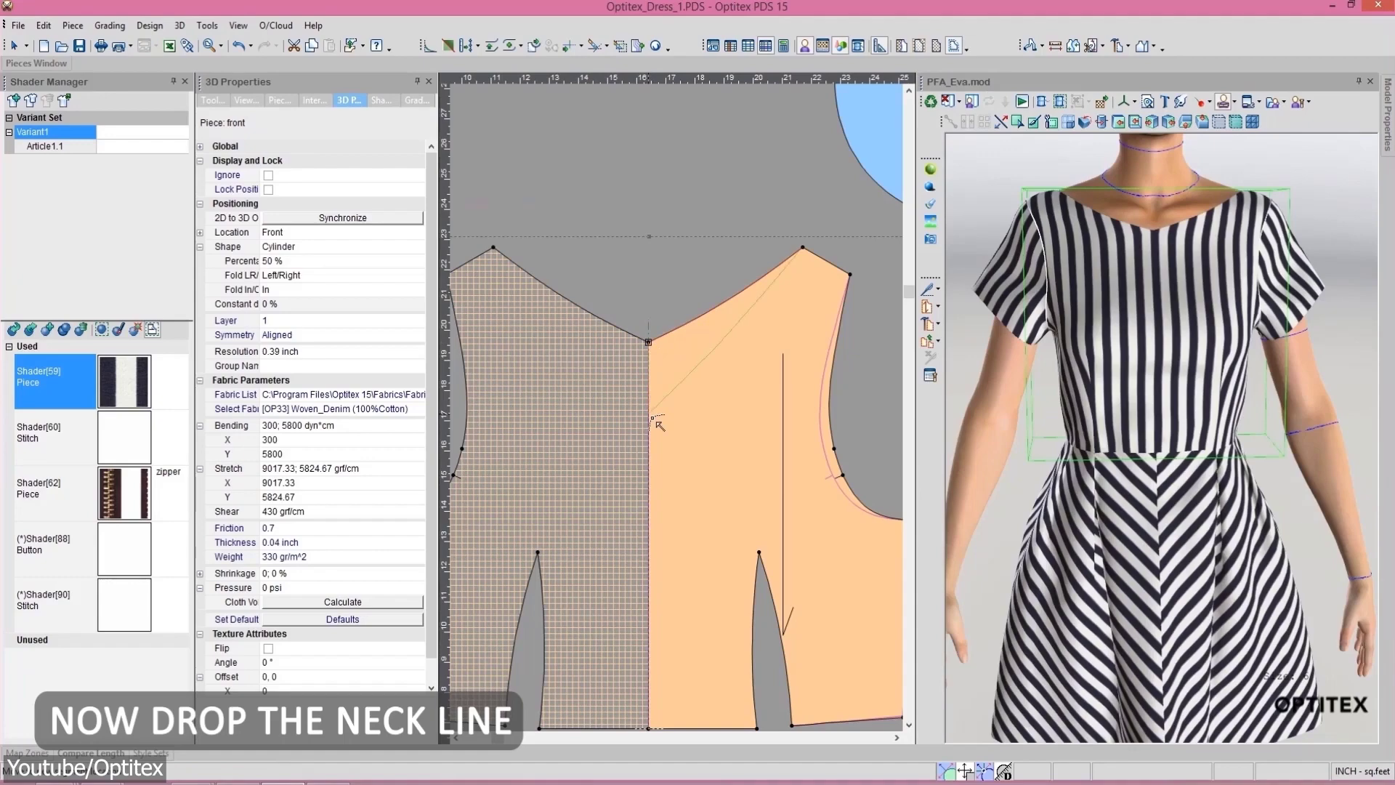
{"action": "left_click", "coordinate": [656, 421]}
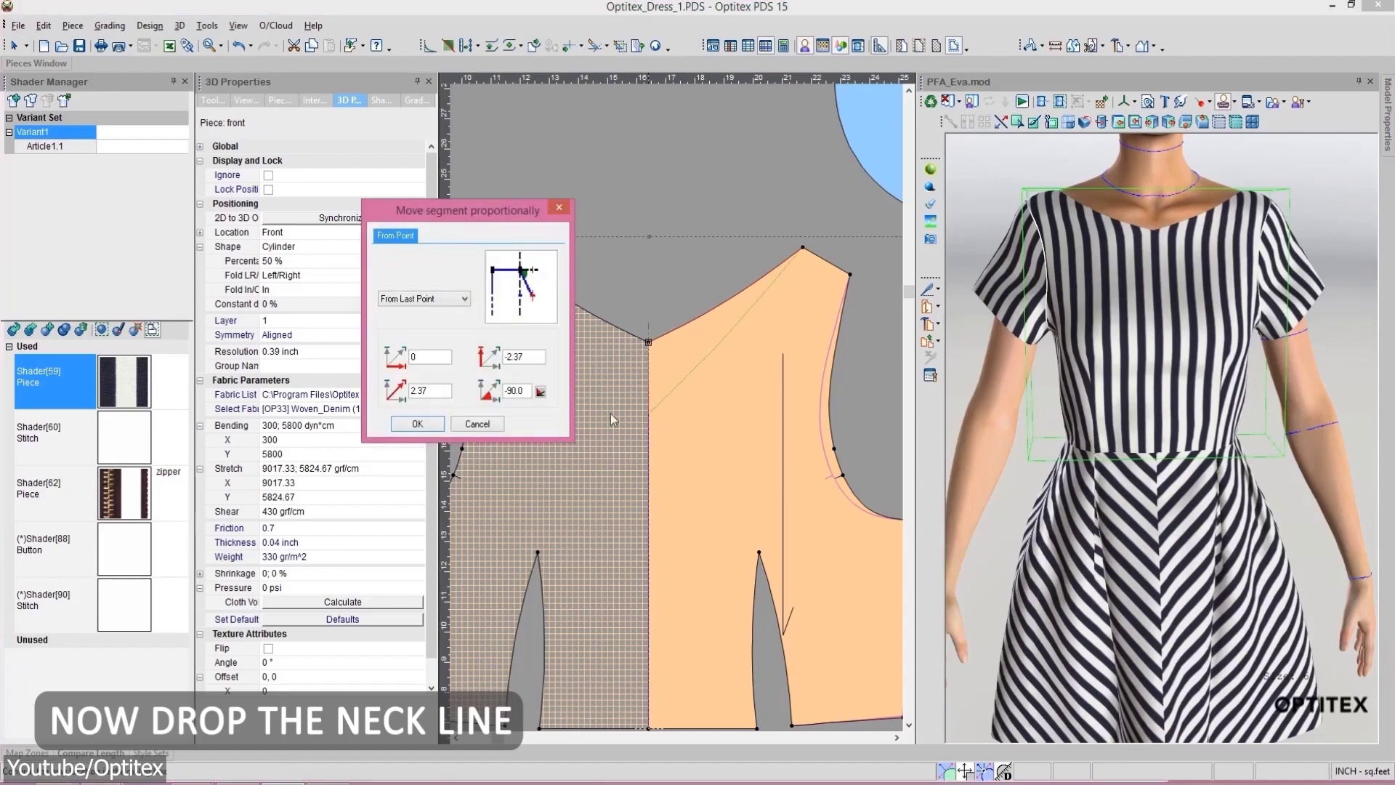
{"action": "left_click", "coordinate": [435, 429]}
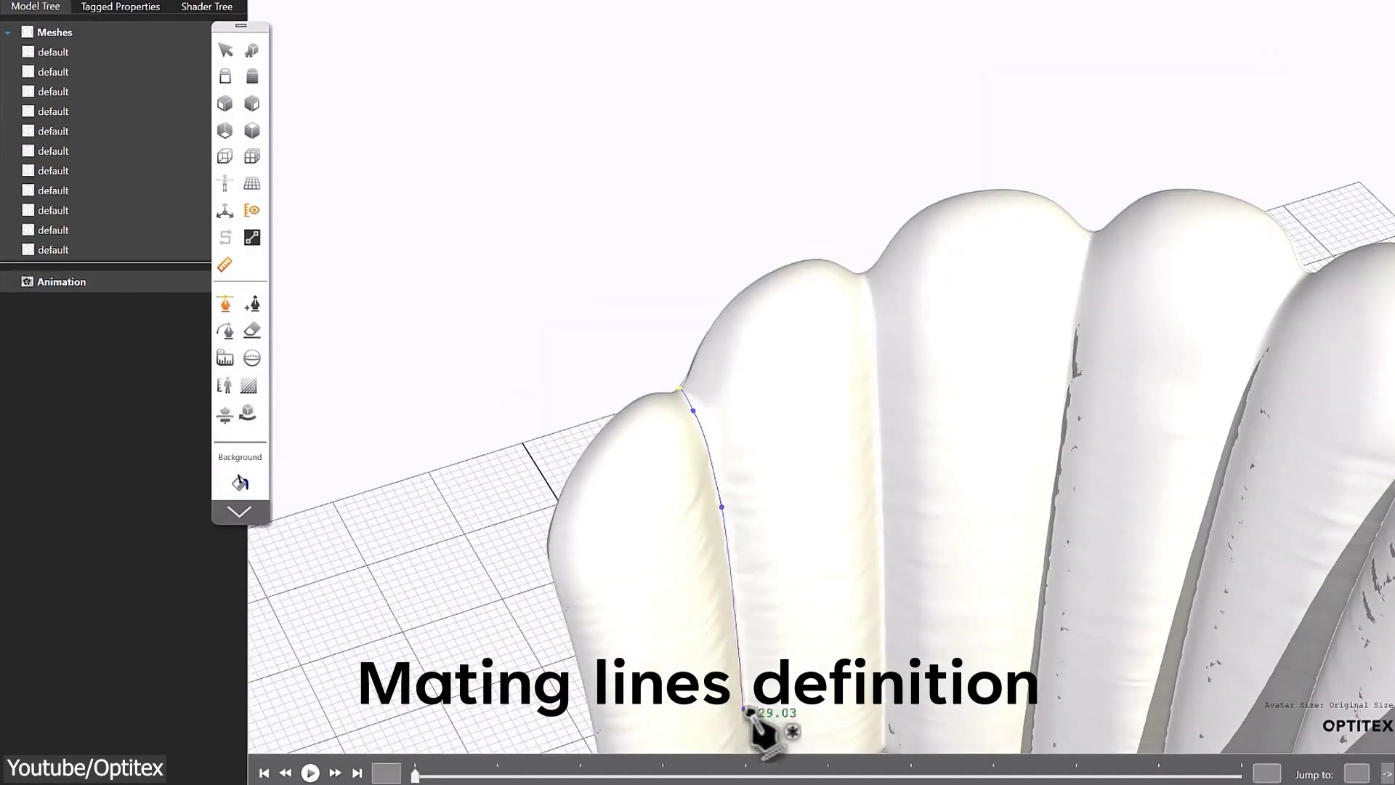
Orbit the scalloped armchair to view its underside and top, then start a new Tailornova Tops design.
{"action": "middle_click_drag", "start_coordinate": [760, 727], "coordinate": [421, 581]}
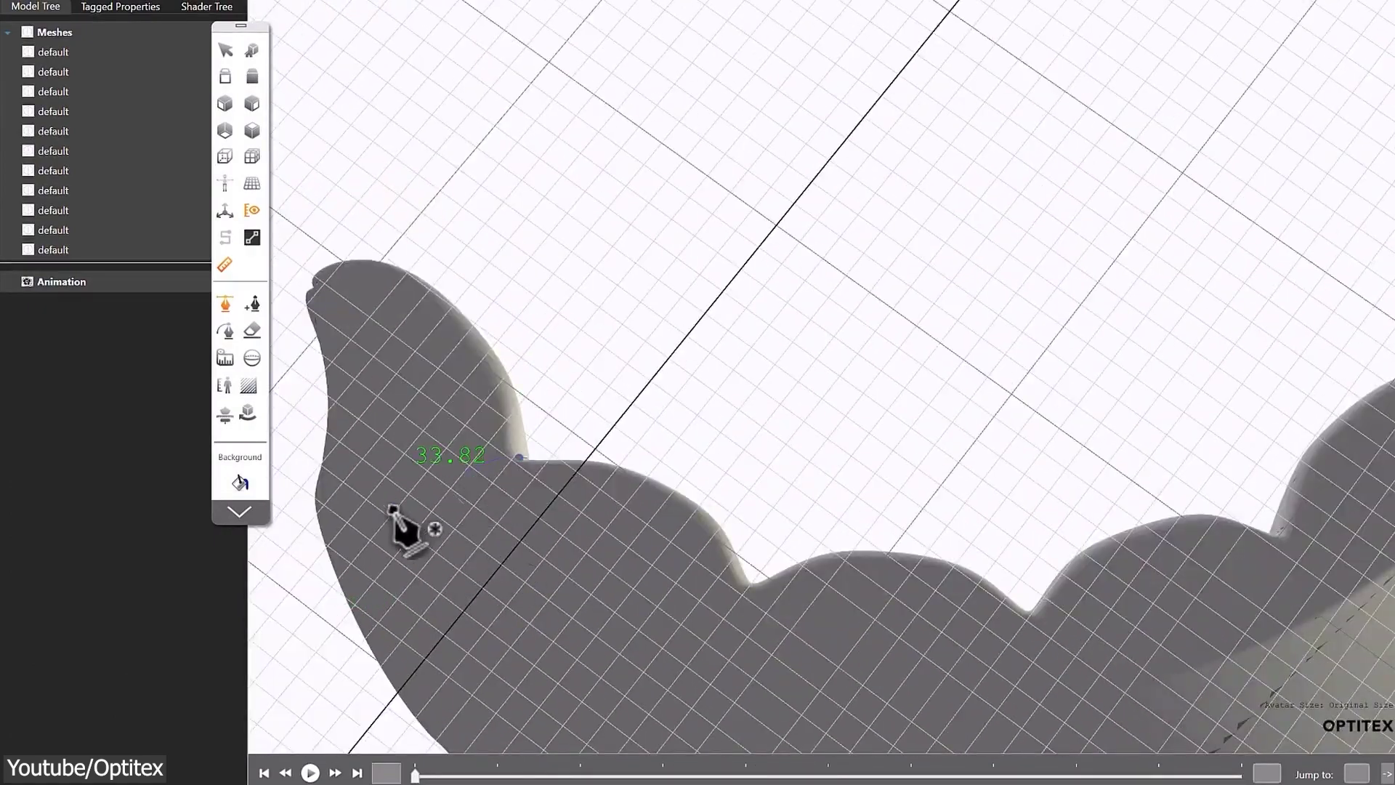
{"action": "middle_click_drag", "start_coordinate": [333, 547], "coordinate": [796, 378]}
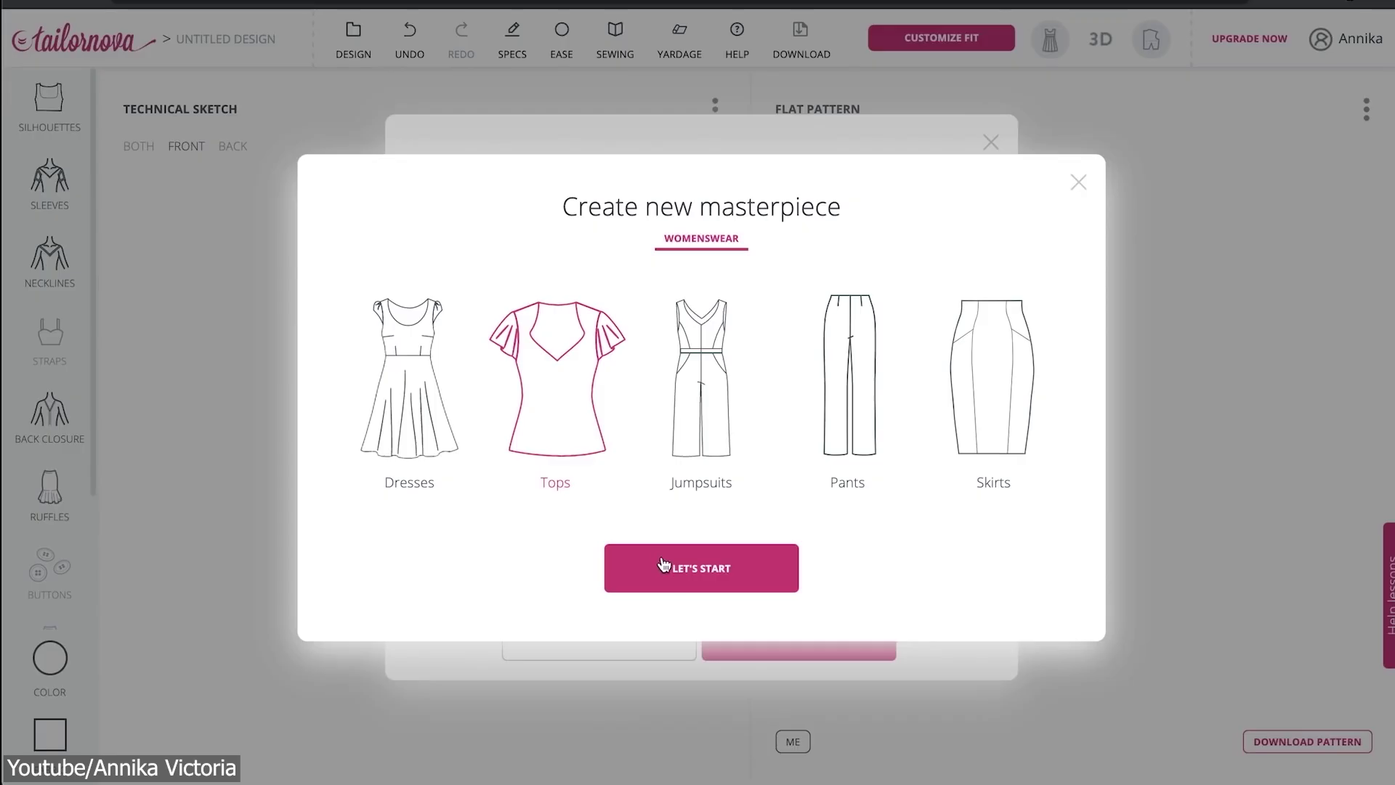
{"action": "left_click", "coordinate": [663, 565]}
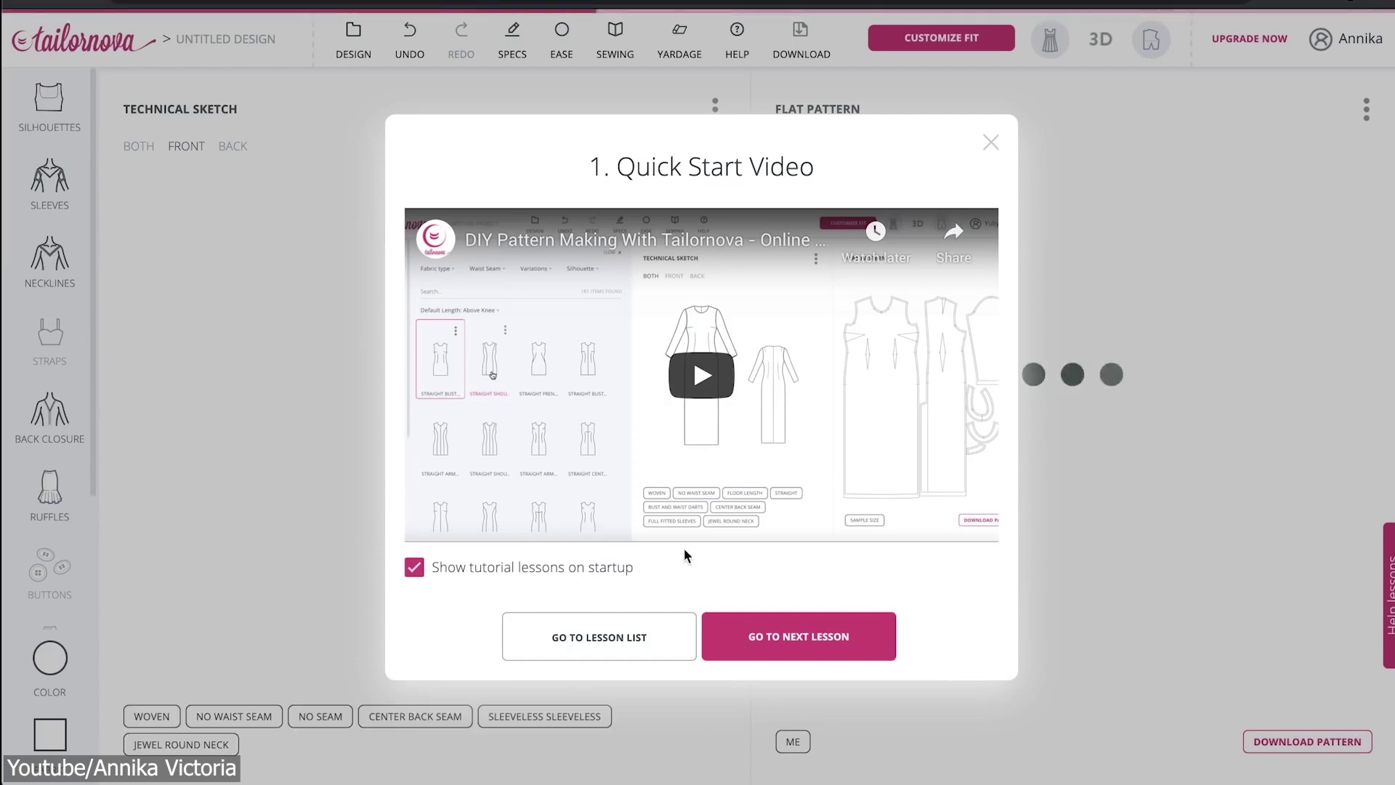
Close the Quick Start tutorial and scroll through the Silhouettes catalogue of tops.
{"action": "left_click", "coordinate": [992, 145]}
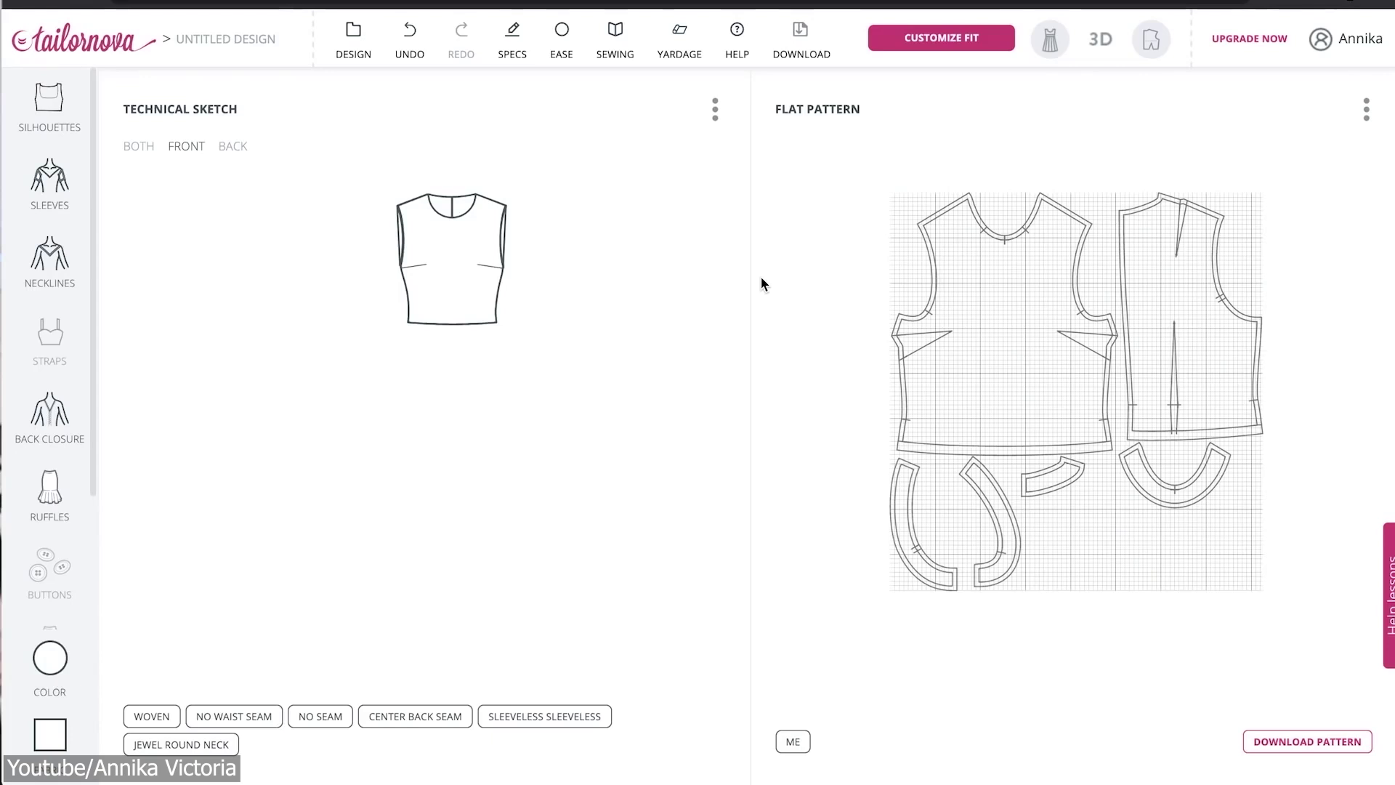
{"action": "left_click", "coordinate": [60, 92]}
{"action": "scroll", "coordinate": [511, 321], "scroll_direction": "down", "scroll_amount": 2}
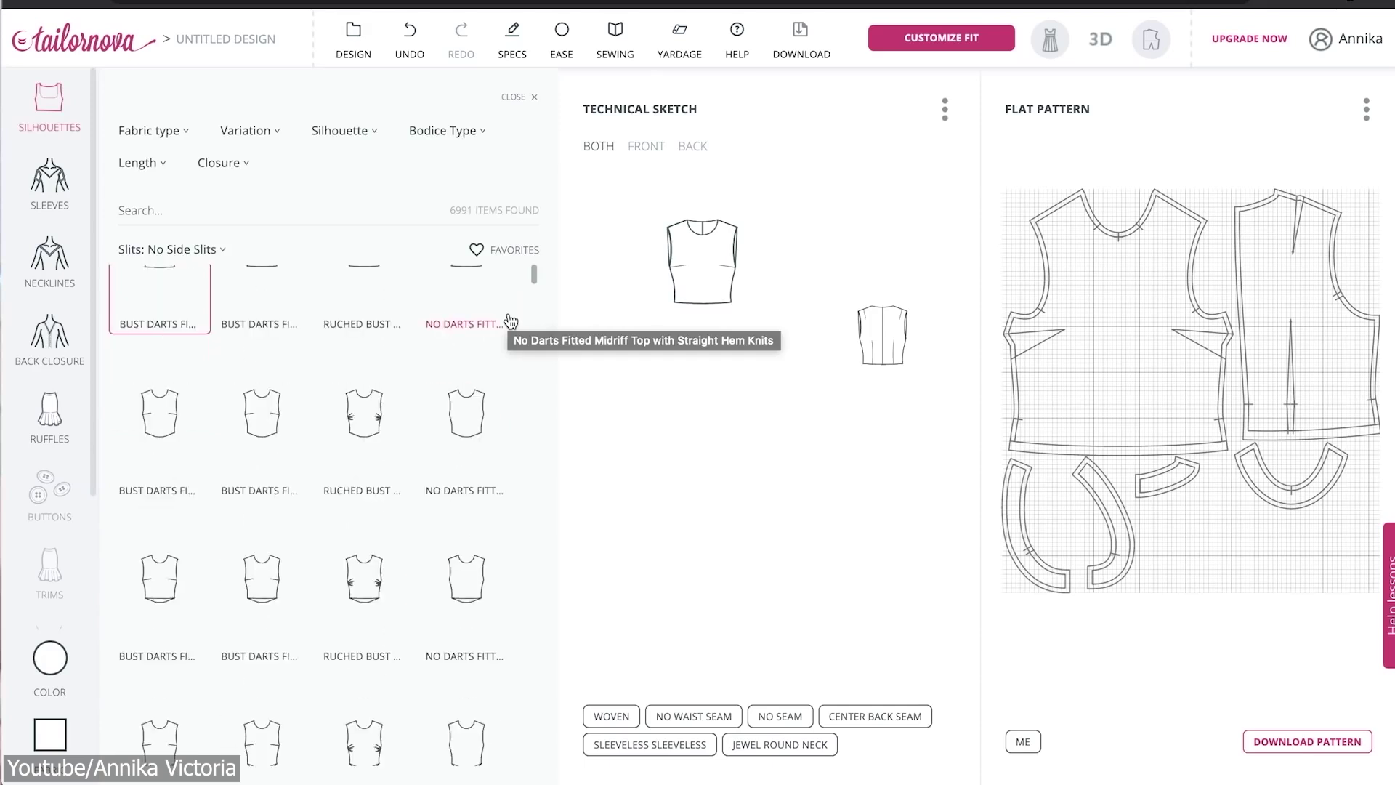
{"action": "scroll", "coordinate": [510, 322], "scroll_direction": "down", "scroll_amount": 2}
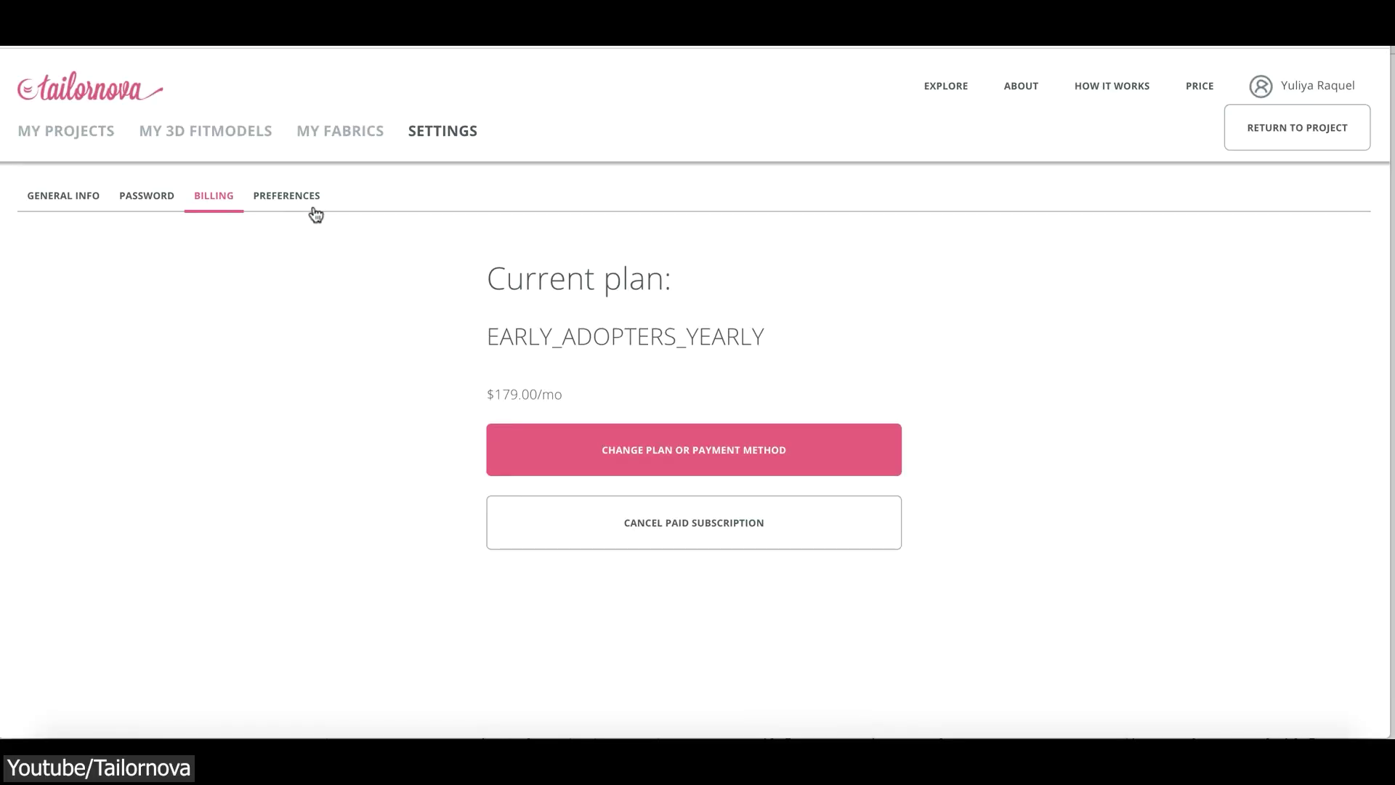
Choose Taupe as the 3D fabric colour in Preferences and scroll through the FitModel measurements.
{"action": "left_click", "coordinate": [315, 213]}
{"action": "scroll", "coordinate": [565, 430], "scroll_direction": "down", "scroll_amount": 8}
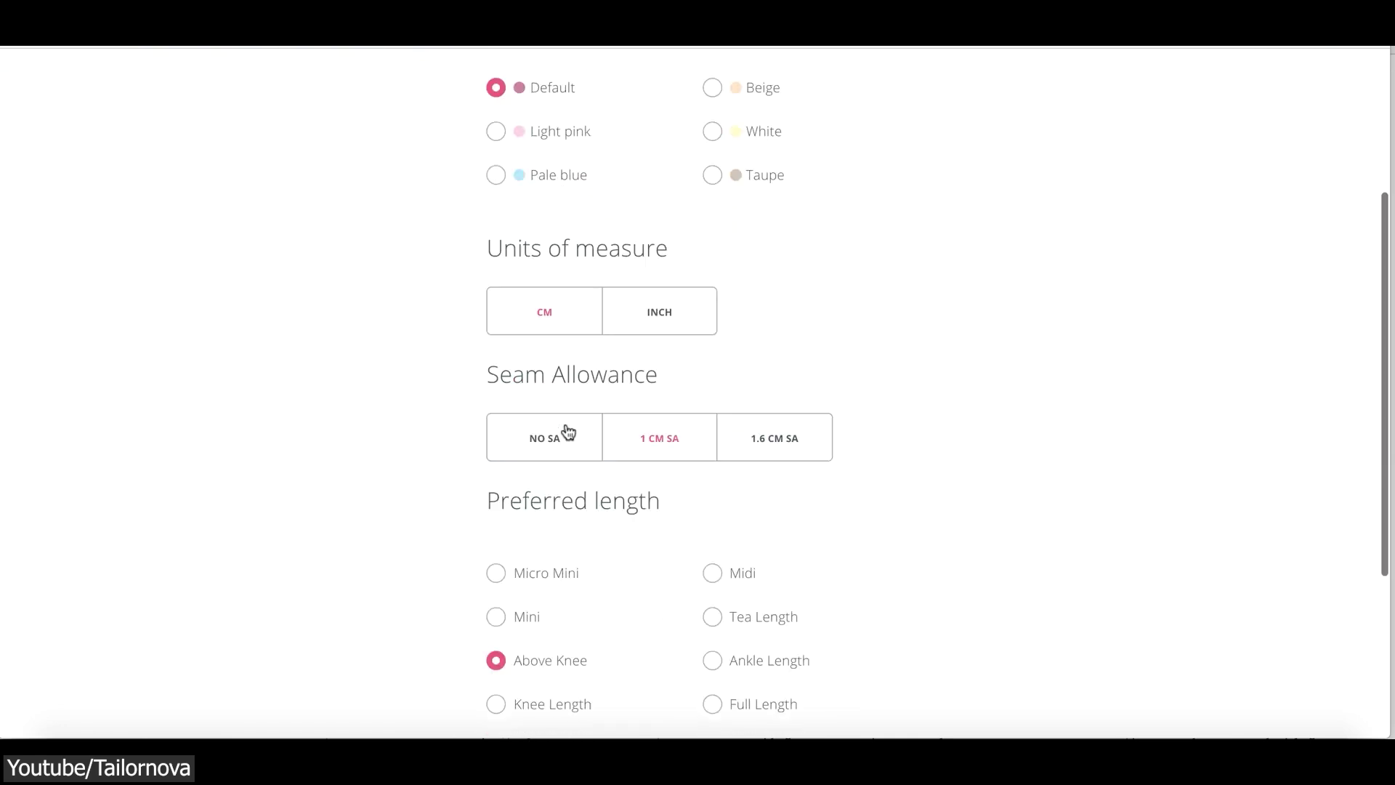
{"action": "scroll", "coordinate": [566, 430], "scroll_direction": "up", "scroll_amount": 3}
{"action": "scroll", "coordinate": [567, 430], "scroll_direction": "up", "scroll_amount": 5}
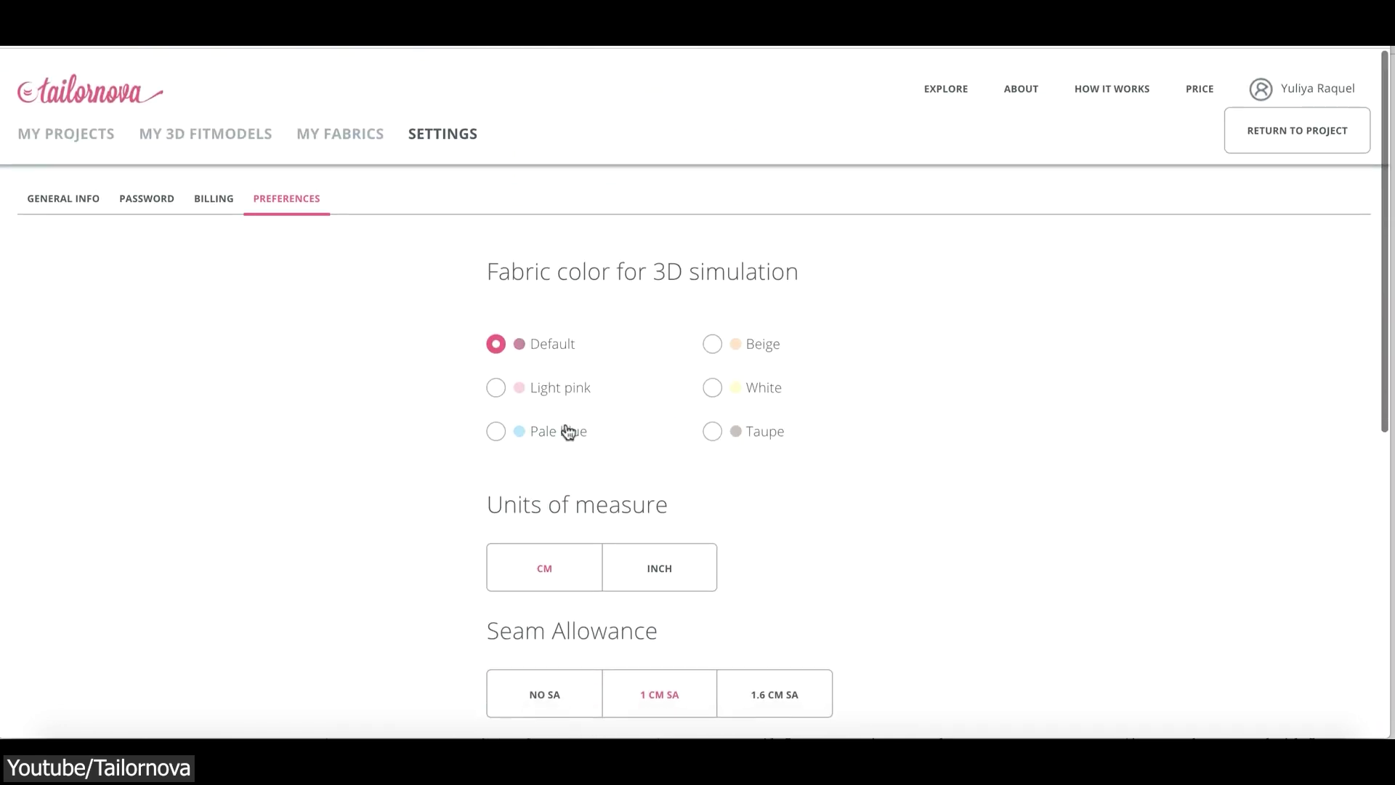
{"action": "scroll", "coordinate": [691, 535], "scroll_direction": "down", "scroll_amount": 2}
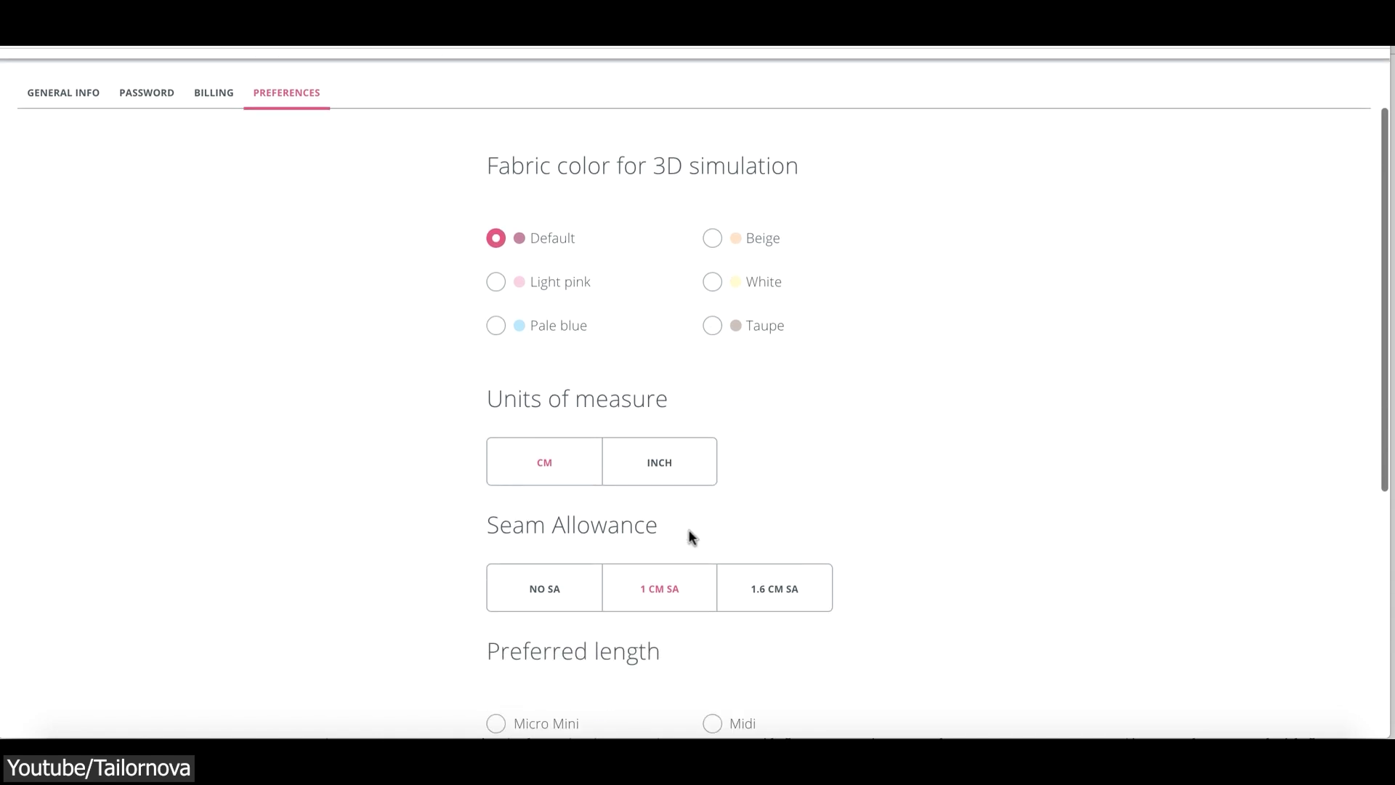
{"action": "scroll", "coordinate": [729, 400], "scroll_direction": "down", "scroll_amount": 3}
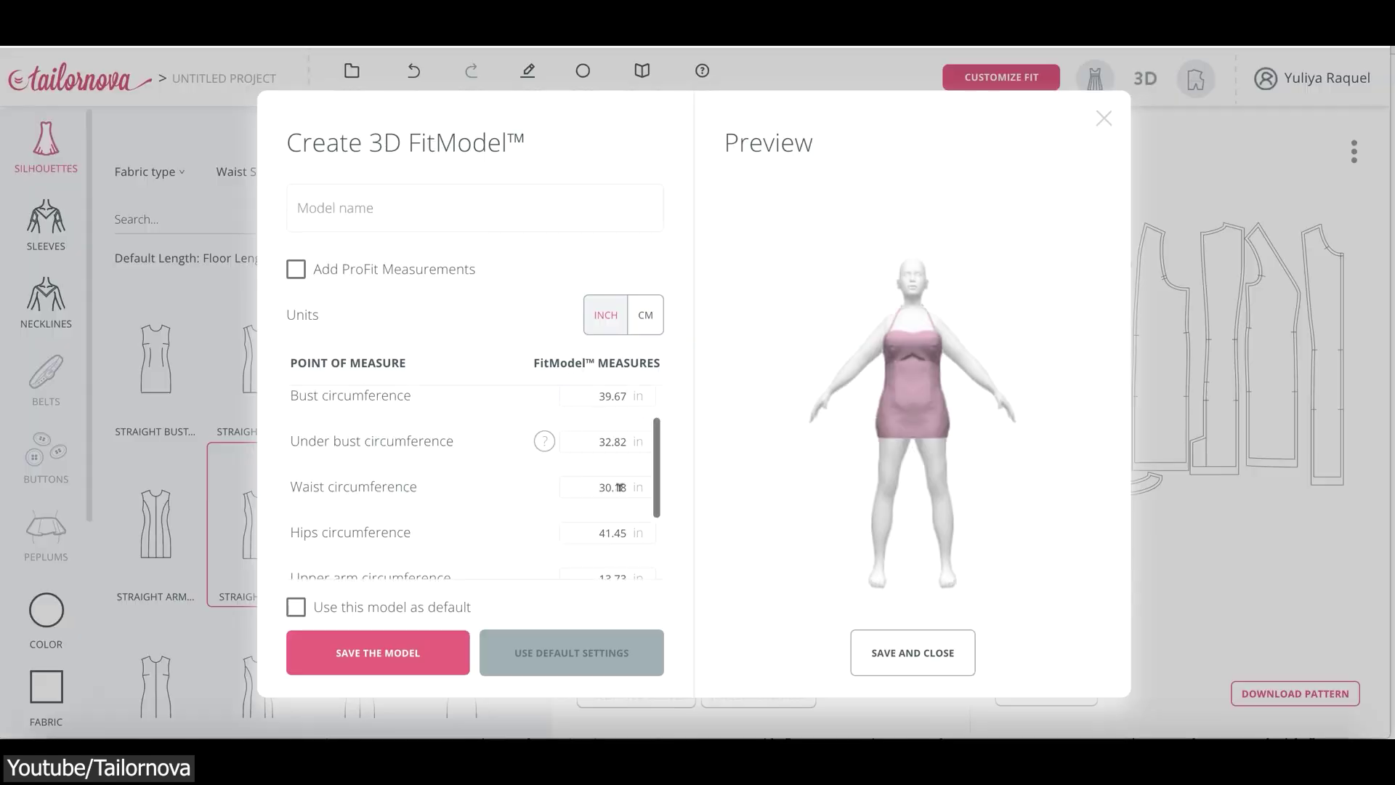
{"action": "scroll", "coordinate": [620, 496], "scroll_direction": "down", "scroll_amount": 1}
{"action": "scroll", "coordinate": [620, 496], "scroll_direction": "down", "scroll_amount": 2}
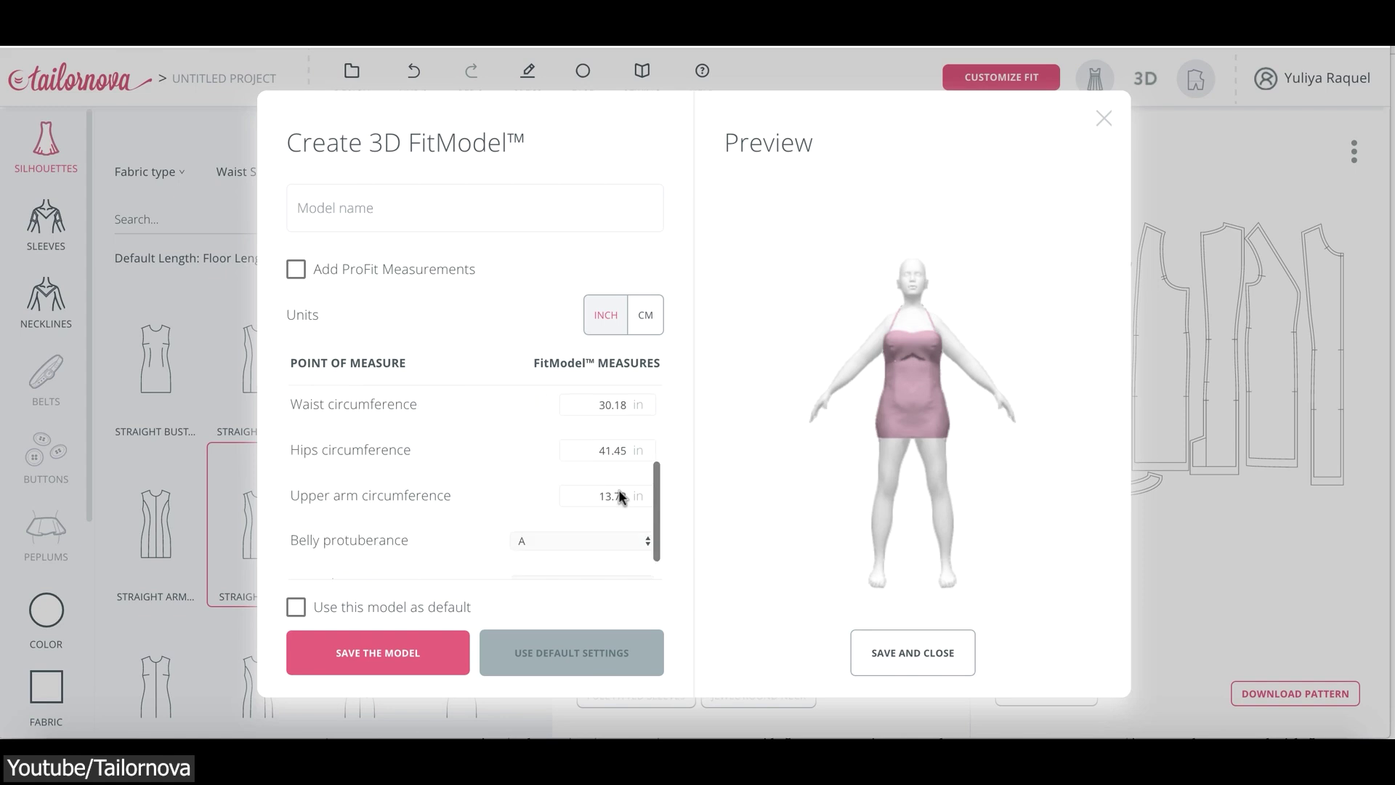
{"action": "scroll", "coordinate": [620, 496], "scroll_direction": "up", "scroll_amount": 4}
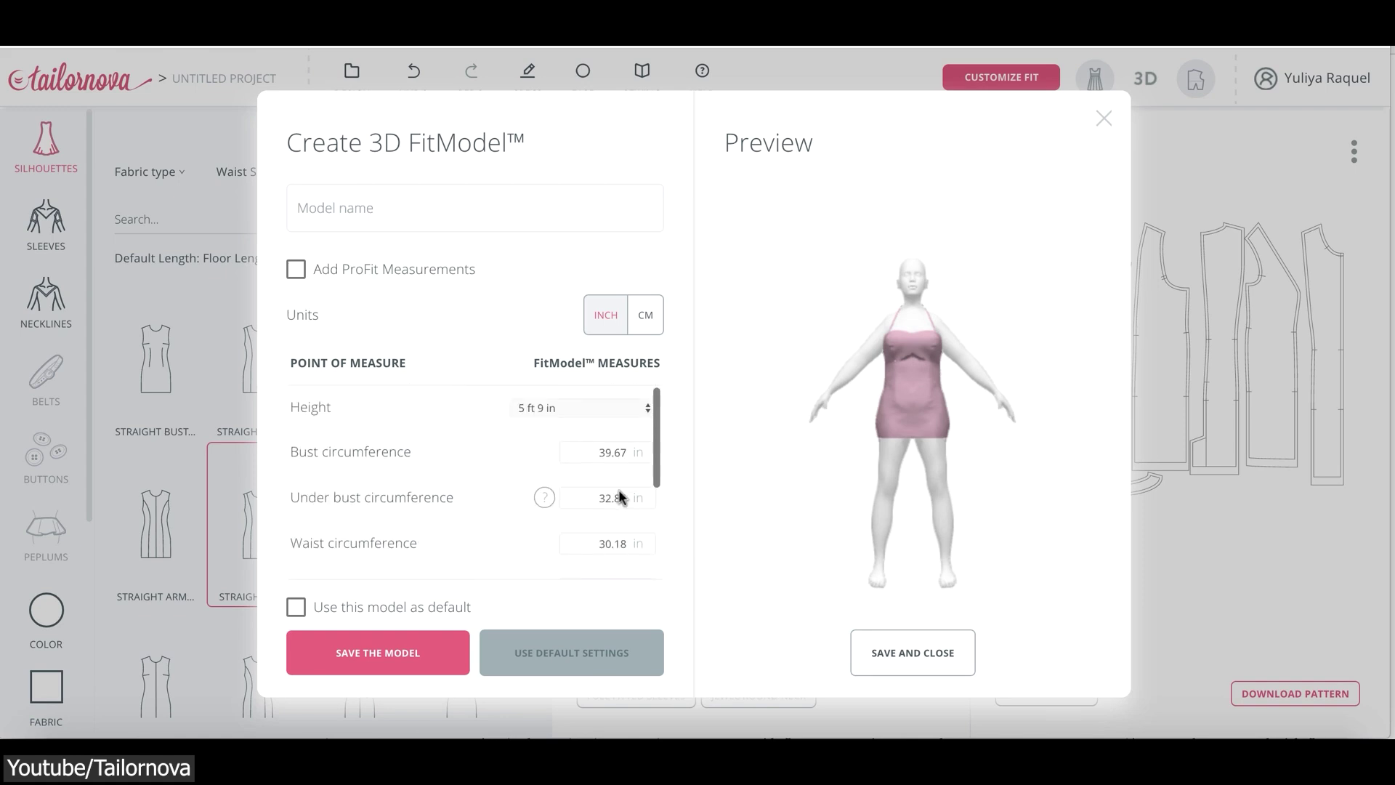
{"action": "scroll", "coordinate": [620, 496], "scroll_direction": "down", "scroll_amount": 3}
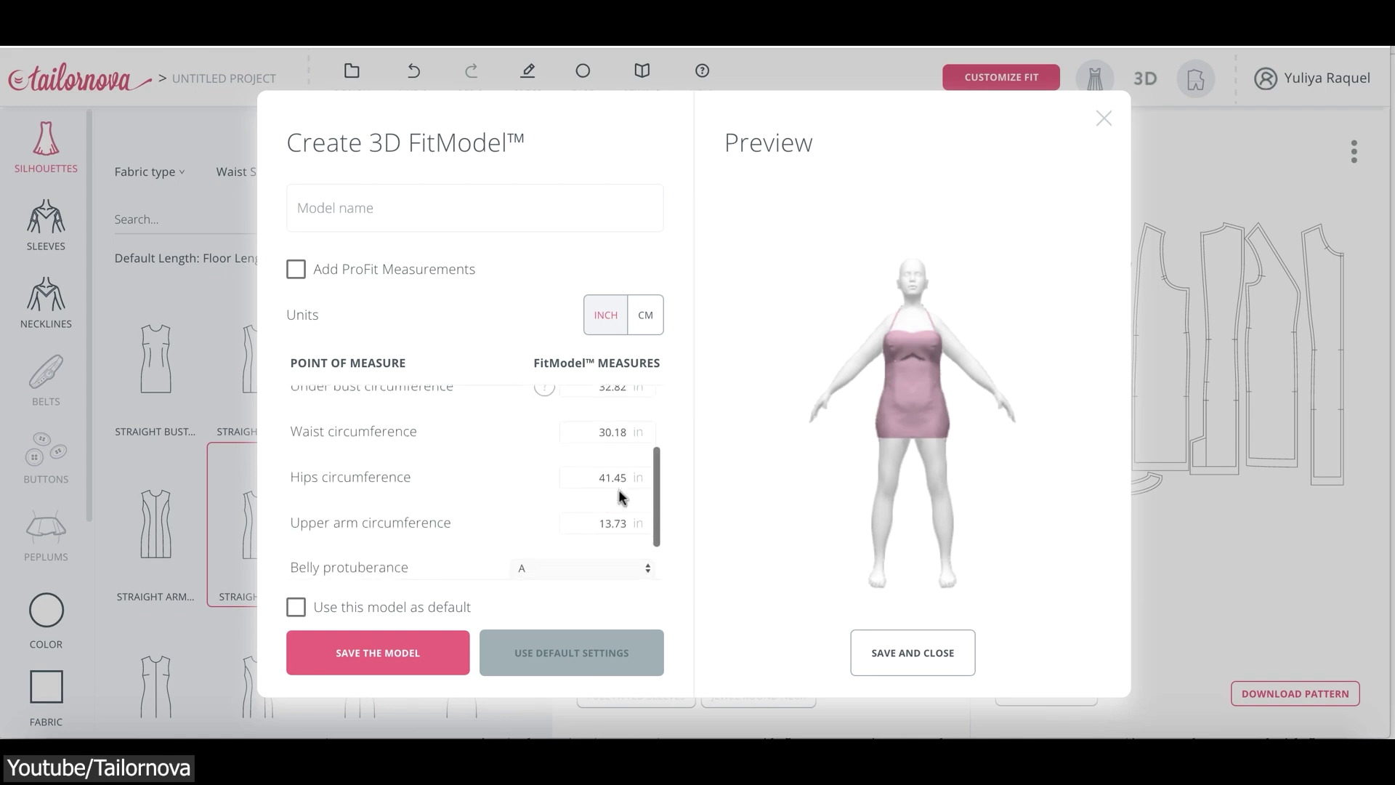
{"action": "scroll", "coordinate": [620, 496], "scroll_direction": "down", "scroll_amount": 1}
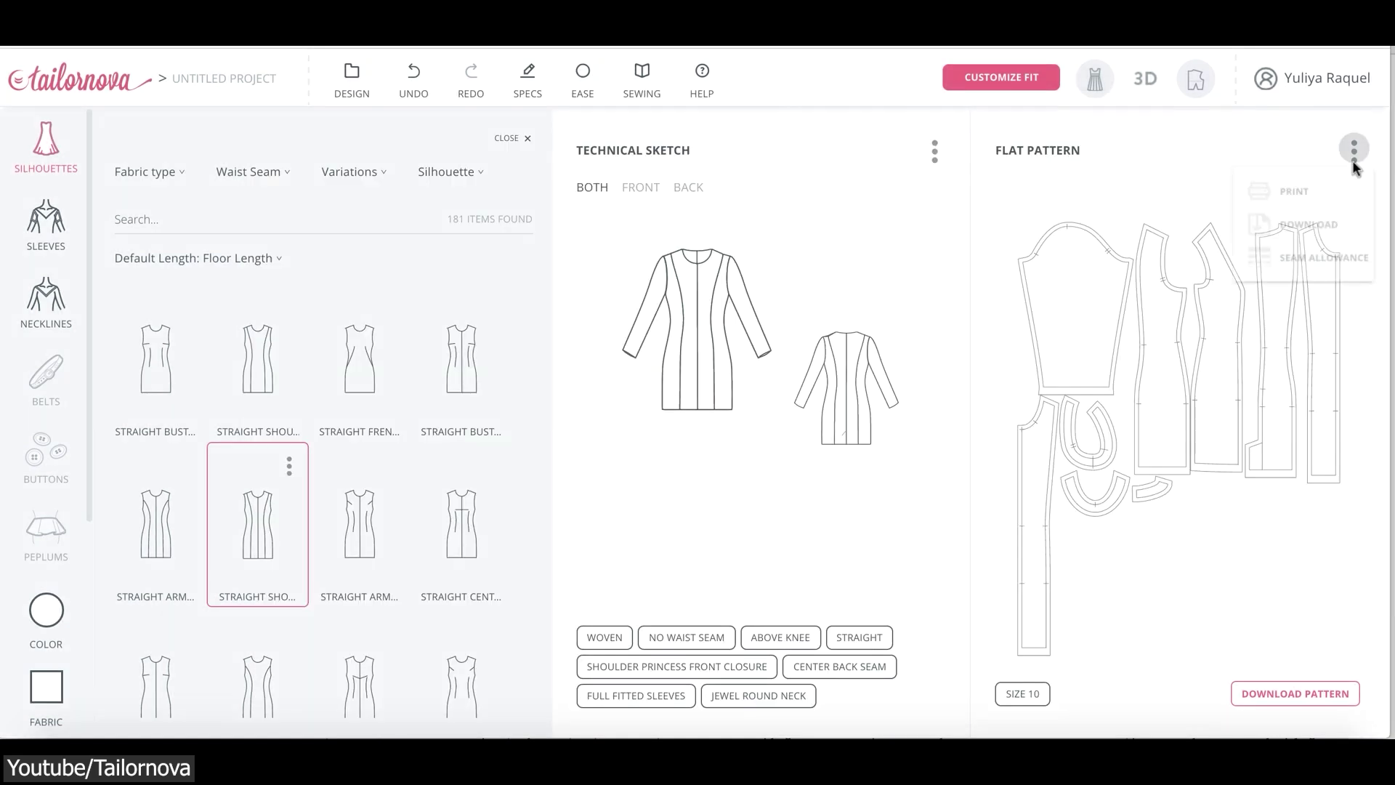
Download the flat pattern as a PDF with A0 page size.
{"action": "left_click", "coordinate": [1332, 224]}
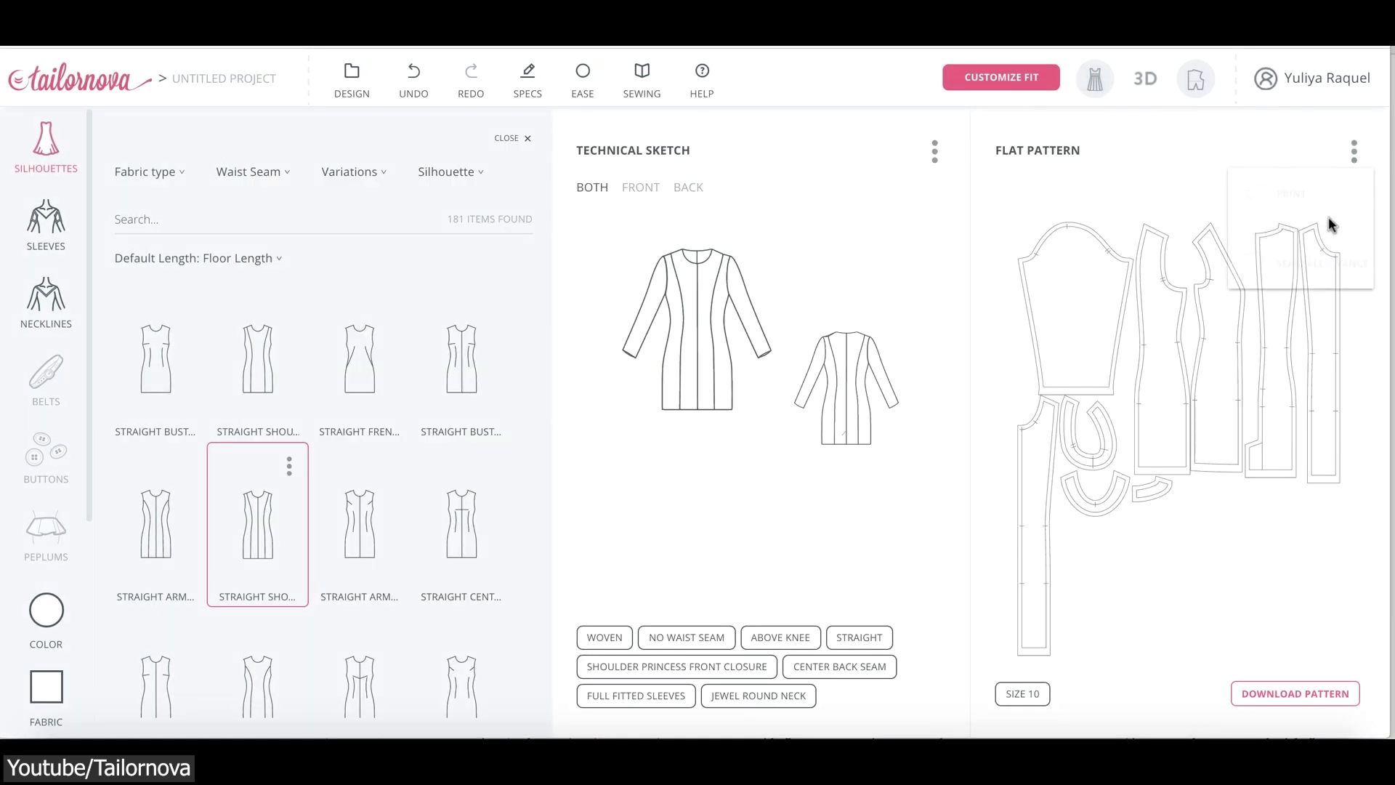
{"action": "left_click", "coordinate": [887, 417]}
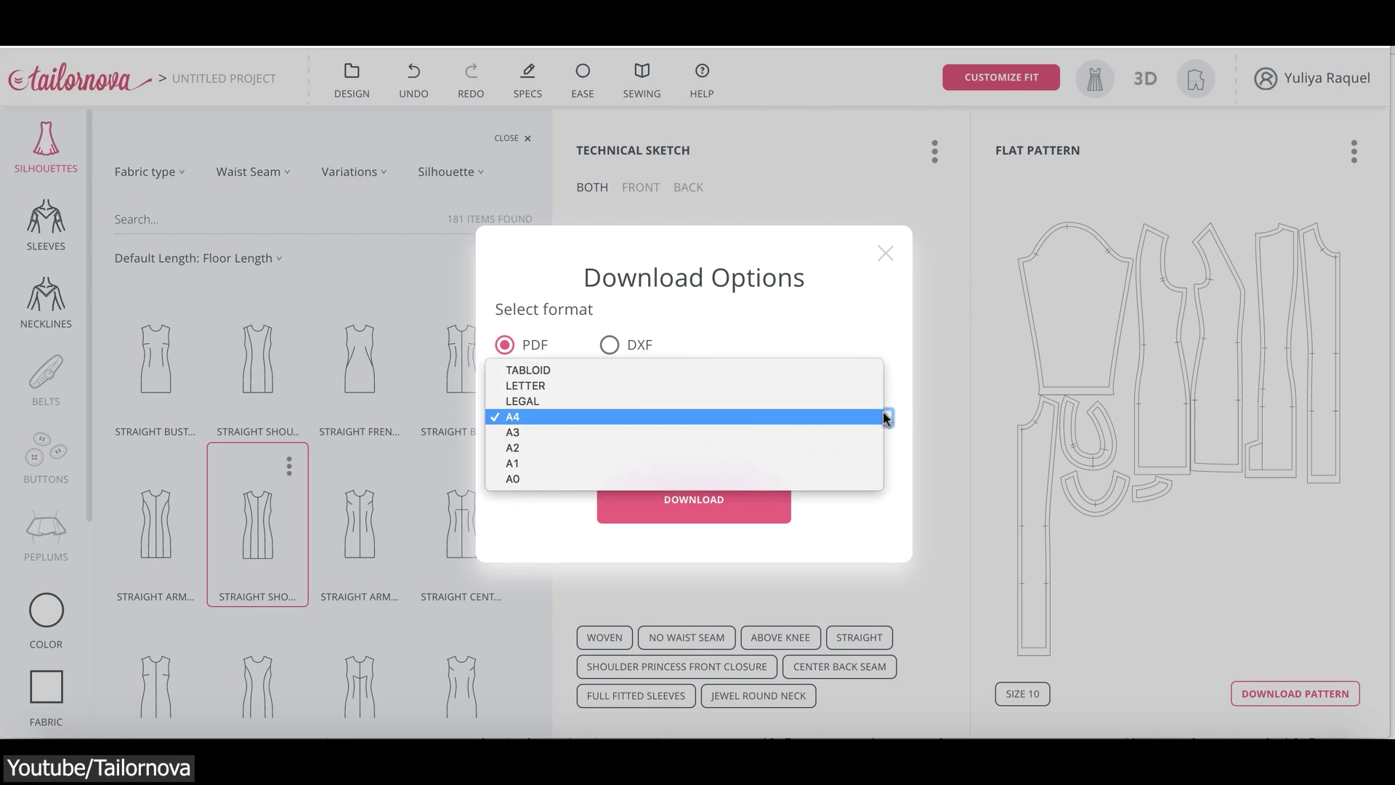
{"action": "left_click", "coordinate": [874, 481]}
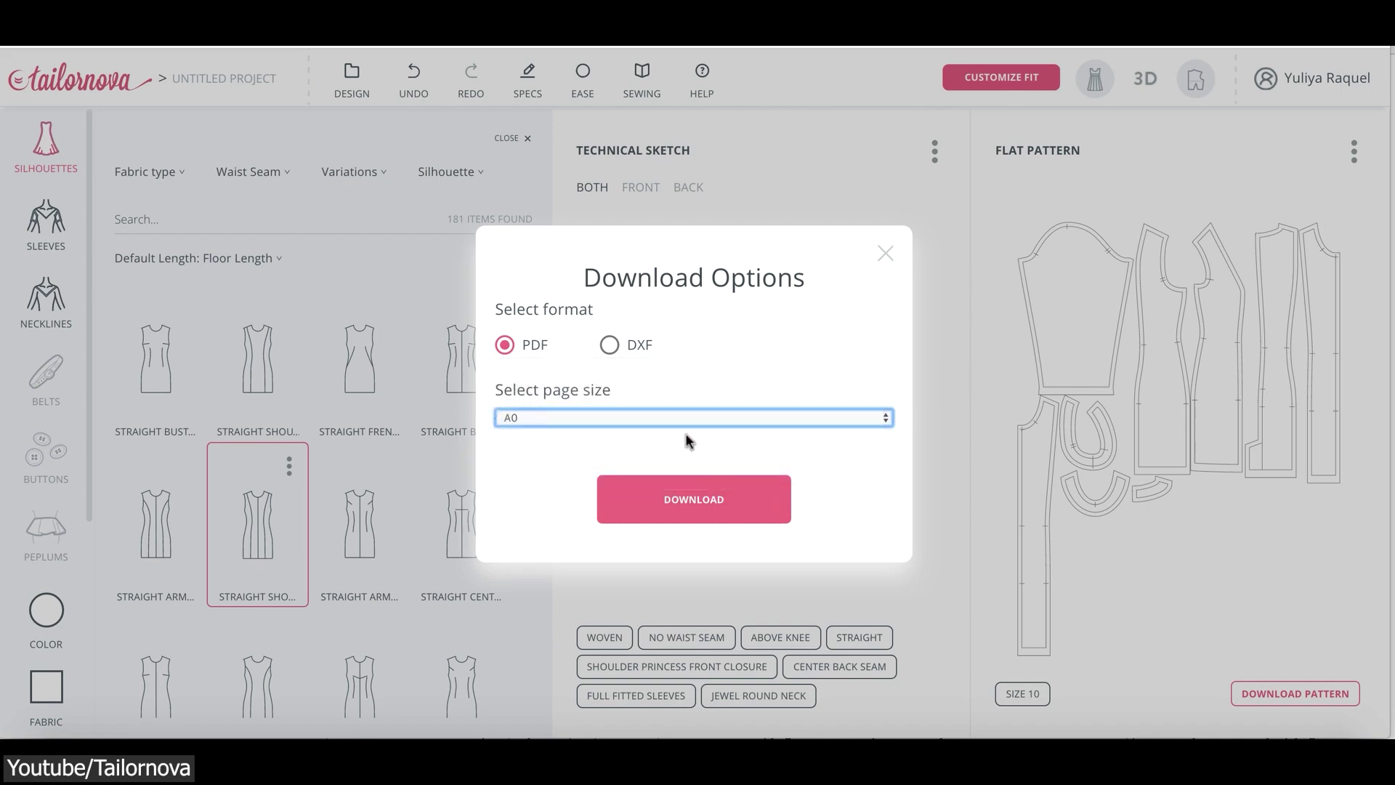
{"action": "left_click", "coordinate": [604, 348]}
{"action": "left_click", "coordinate": [504, 379]}
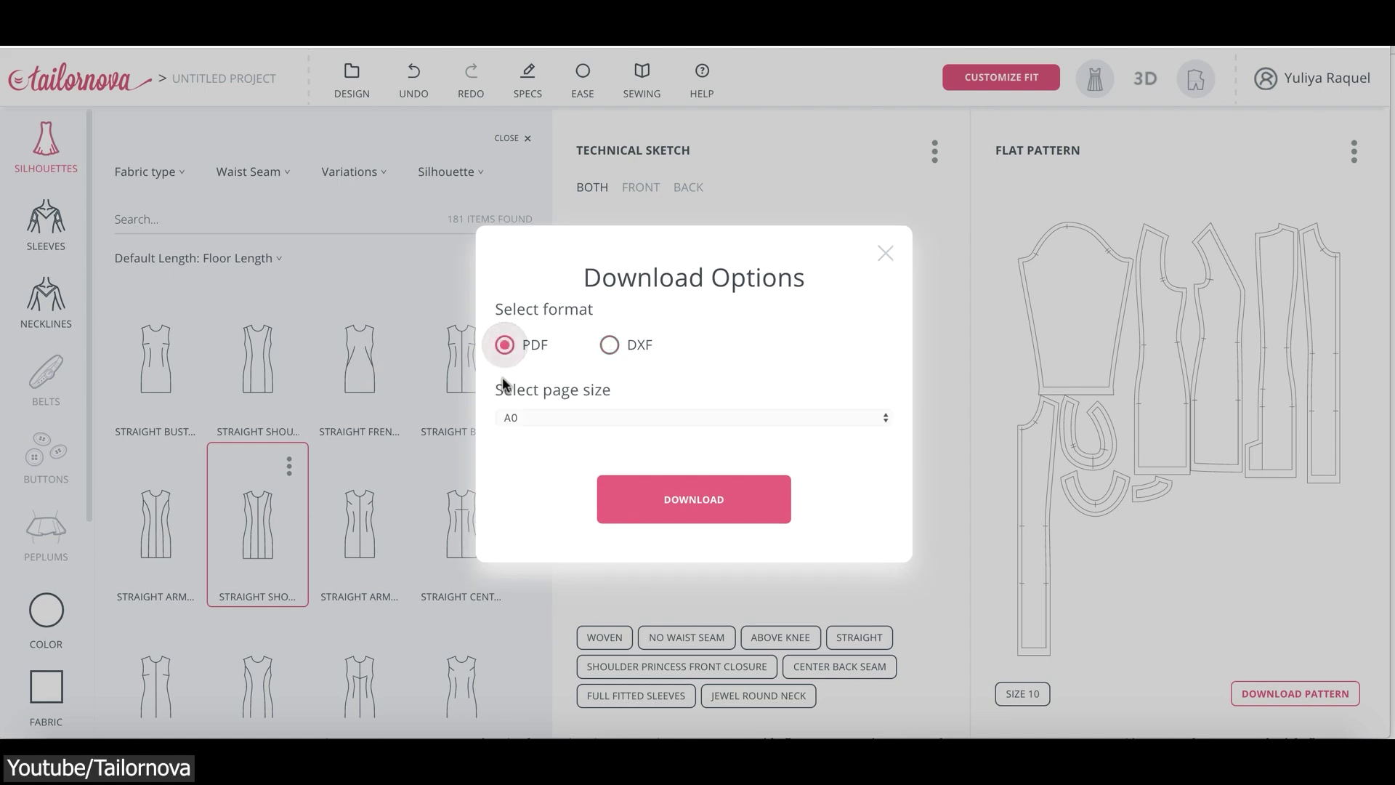
{"action": "left_click", "coordinate": [675, 500]}
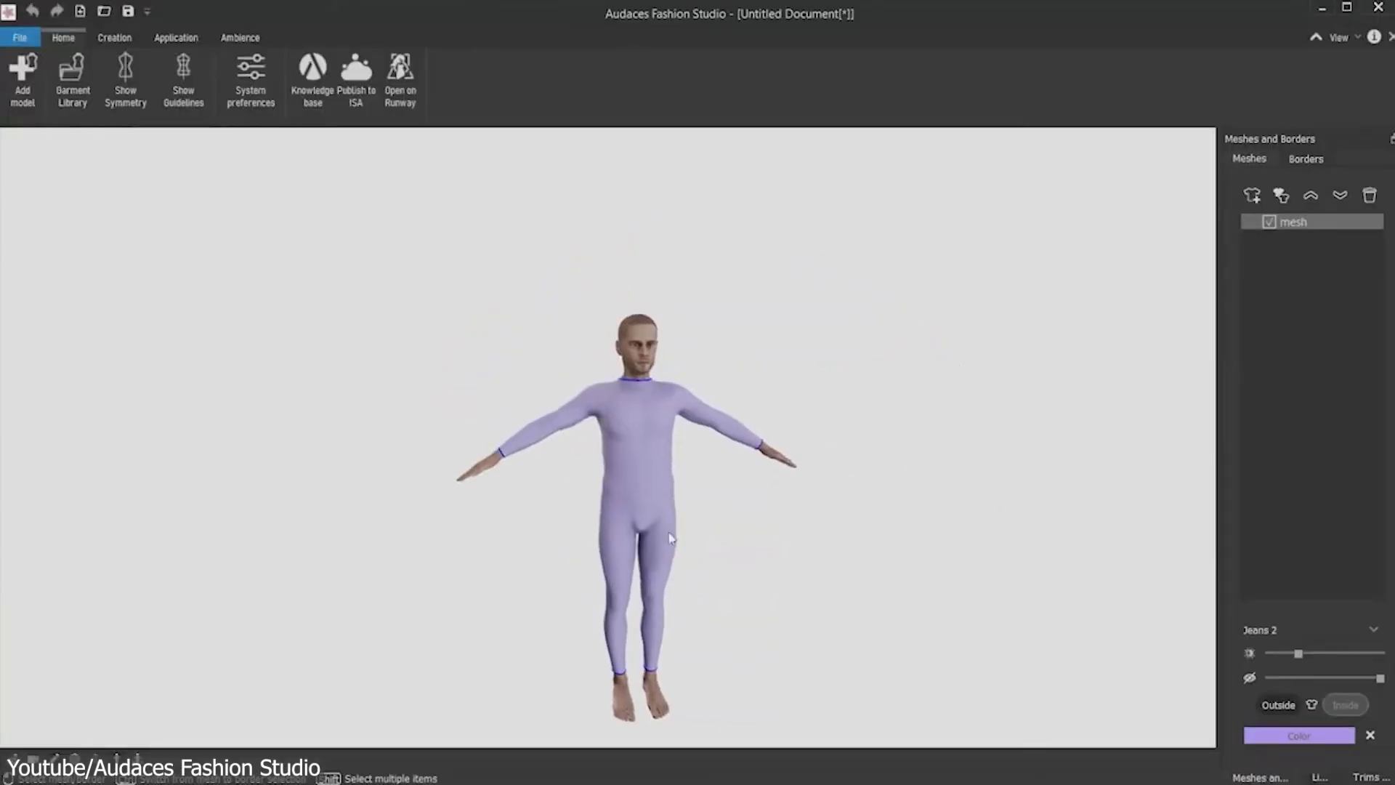
Ring-cut the lavender bodysuit at the waist and remove one of the separated pieces.
{"action": "middle_click_drag", "start_coordinate": [670, 538], "coordinate": [593, 433]}
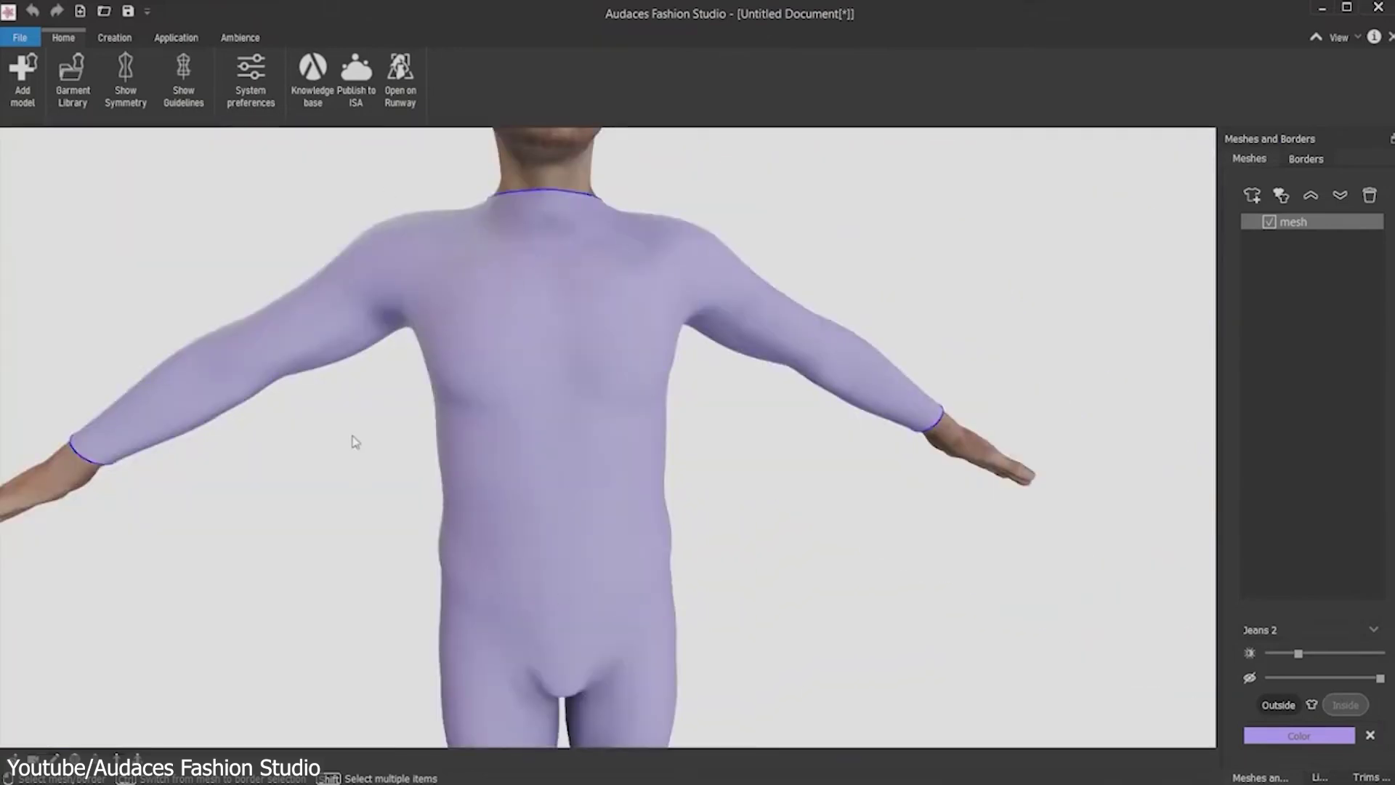
{"action": "left_click", "coordinate": [115, 36]}
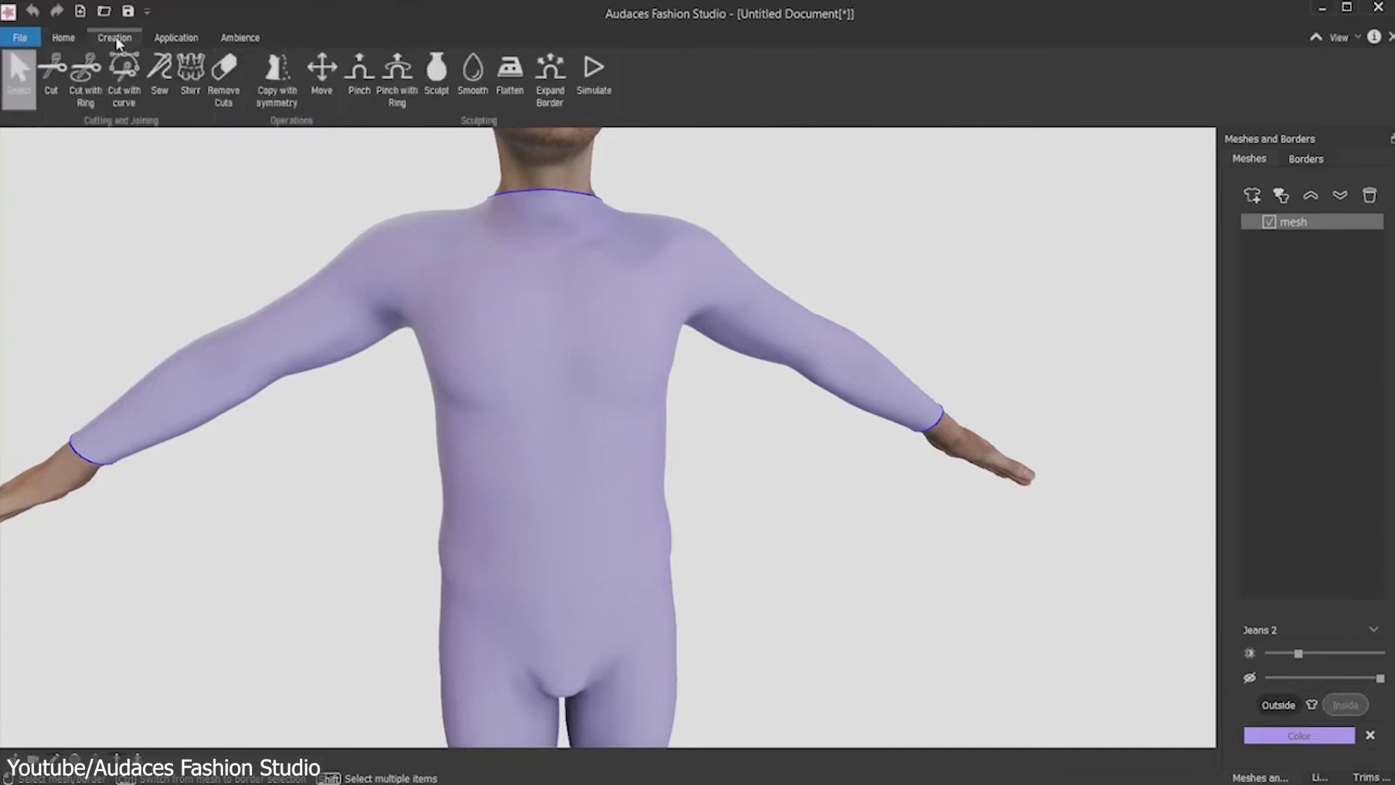
{"action": "left_click", "coordinate": [86, 77]}
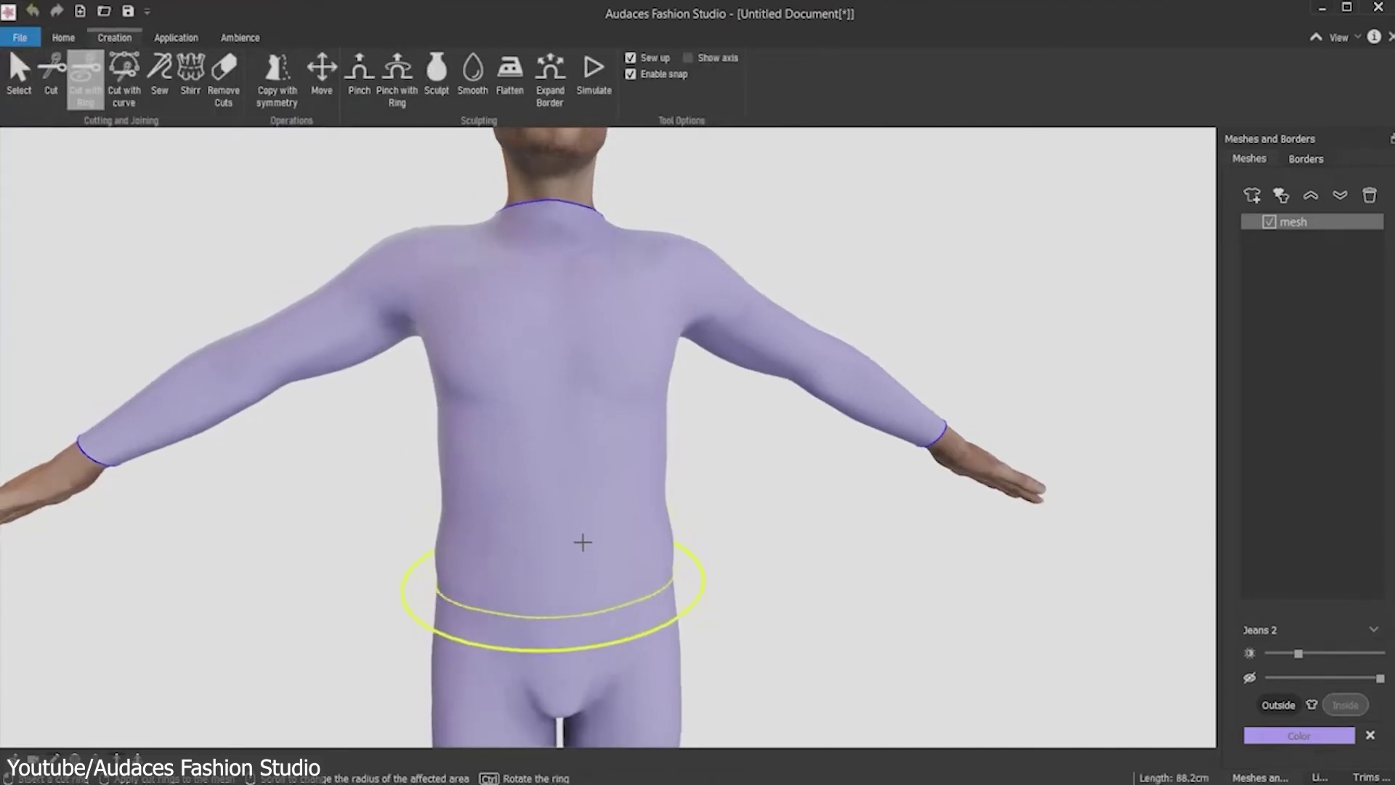
{"action": "left_click", "coordinate": [586, 580]}
{"action": "key", "text": "Return"}
{"action": "left_click", "coordinate": [552, 654]}
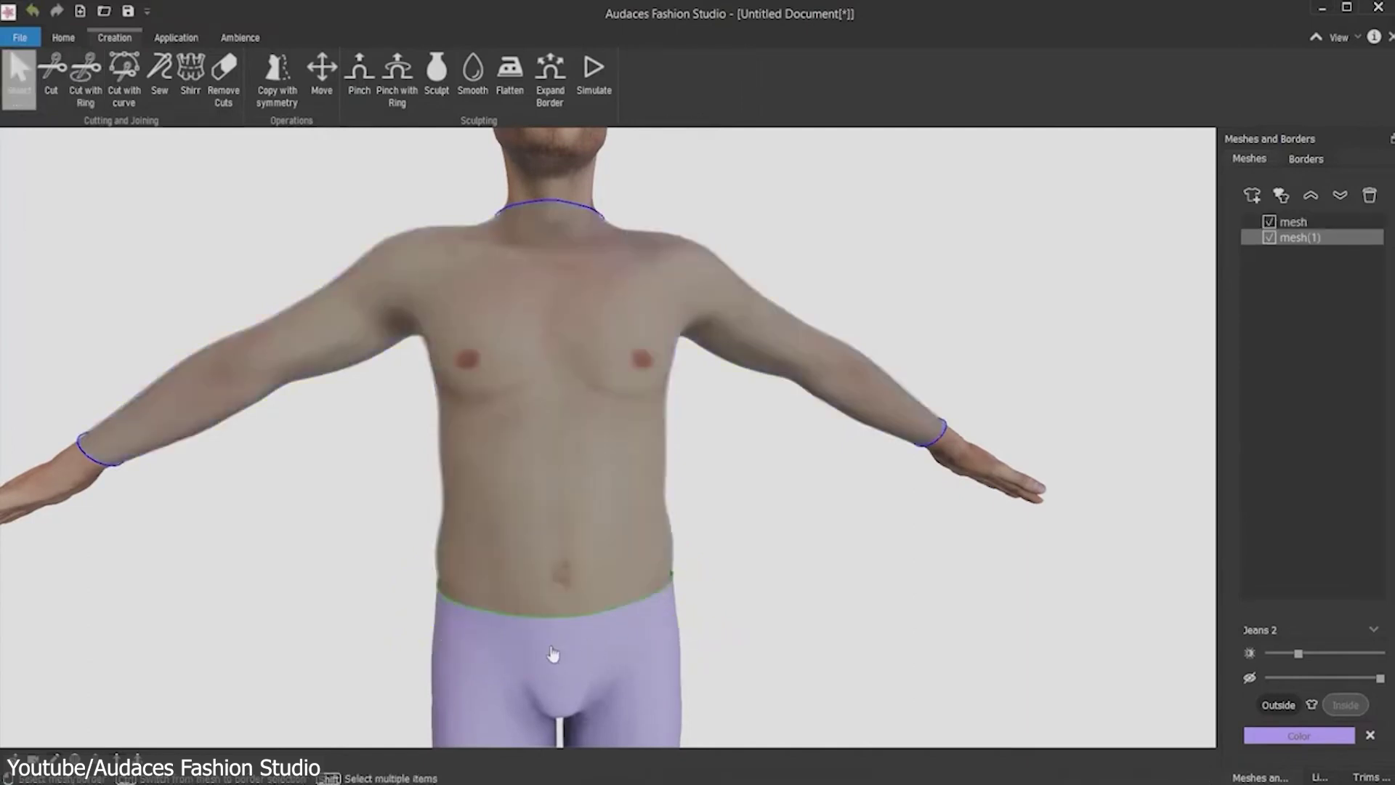
{"action": "left_click", "coordinate": [1368, 198]}
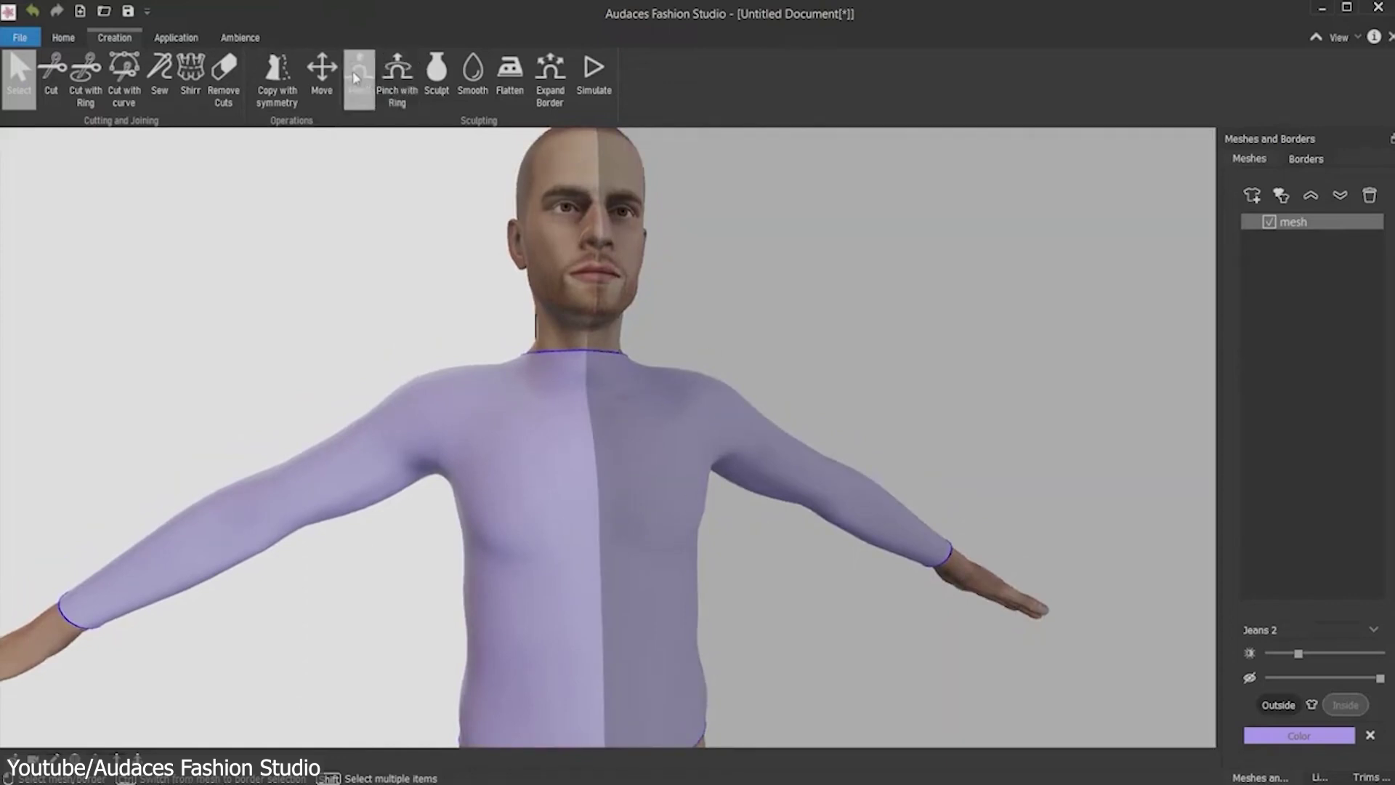
Pinch the shirt's chest and sleeves, then print embroidery.png onto the arm bands.
{"action": "mouse_move", "coordinate": [440, 505]}
{"action": "left_mouse_down"}
{"action": "mouse_move", "coordinate": [452, 467]}
{"action": "mouse_move", "coordinate": [445, 483]}
{"action": "mouse_move", "coordinate": [482, 473]}
{"action": "mouse_move", "coordinate": [436, 481]}
{"action": "left_mouse_up"}
{"action": "mouse_move", "coordinate": [361, 505]}
{"action": "left_mouse_down"}
{"action": "mouse_move", "coordinate": [338, 534]}
{"action": "mouse_move", "coordinate": [281, 551]}
{"action": "mouse_move", "coordinate": [294, 567]}
{"action": "left_mouse_up"}
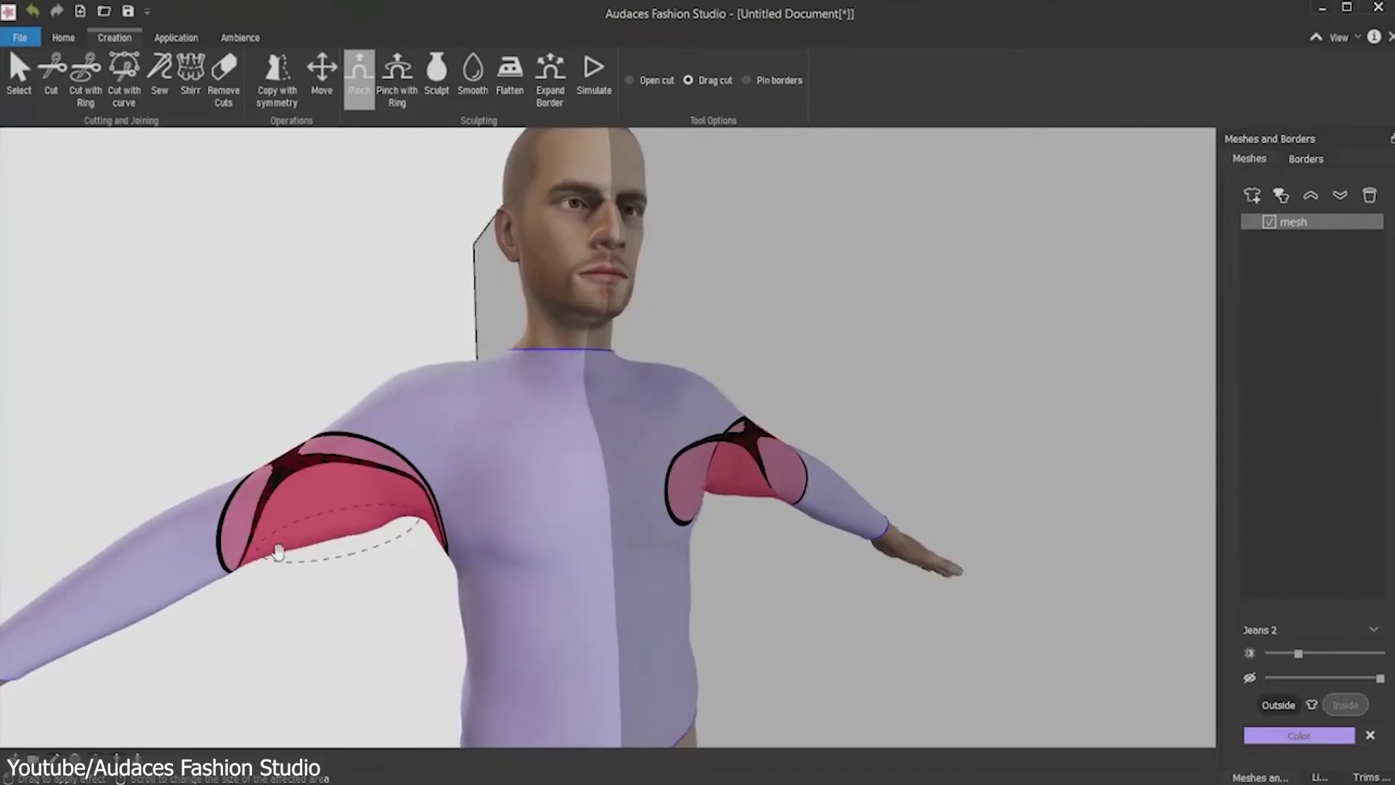
{"action": "left_click_drag", "start_coordinate": [508, 455], "coordinate": [502, 465]}
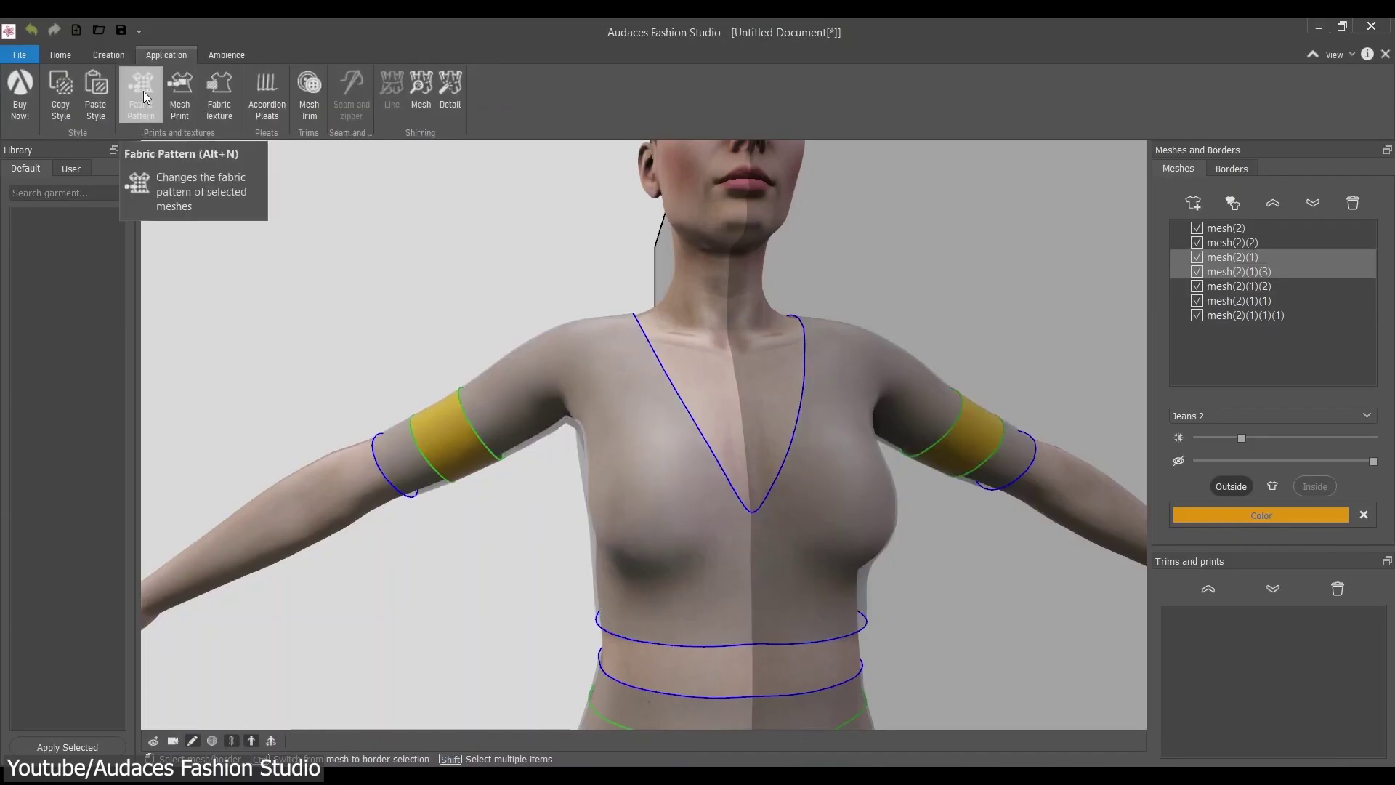
{"action": "left_click", "coordinate": [141, 91]}
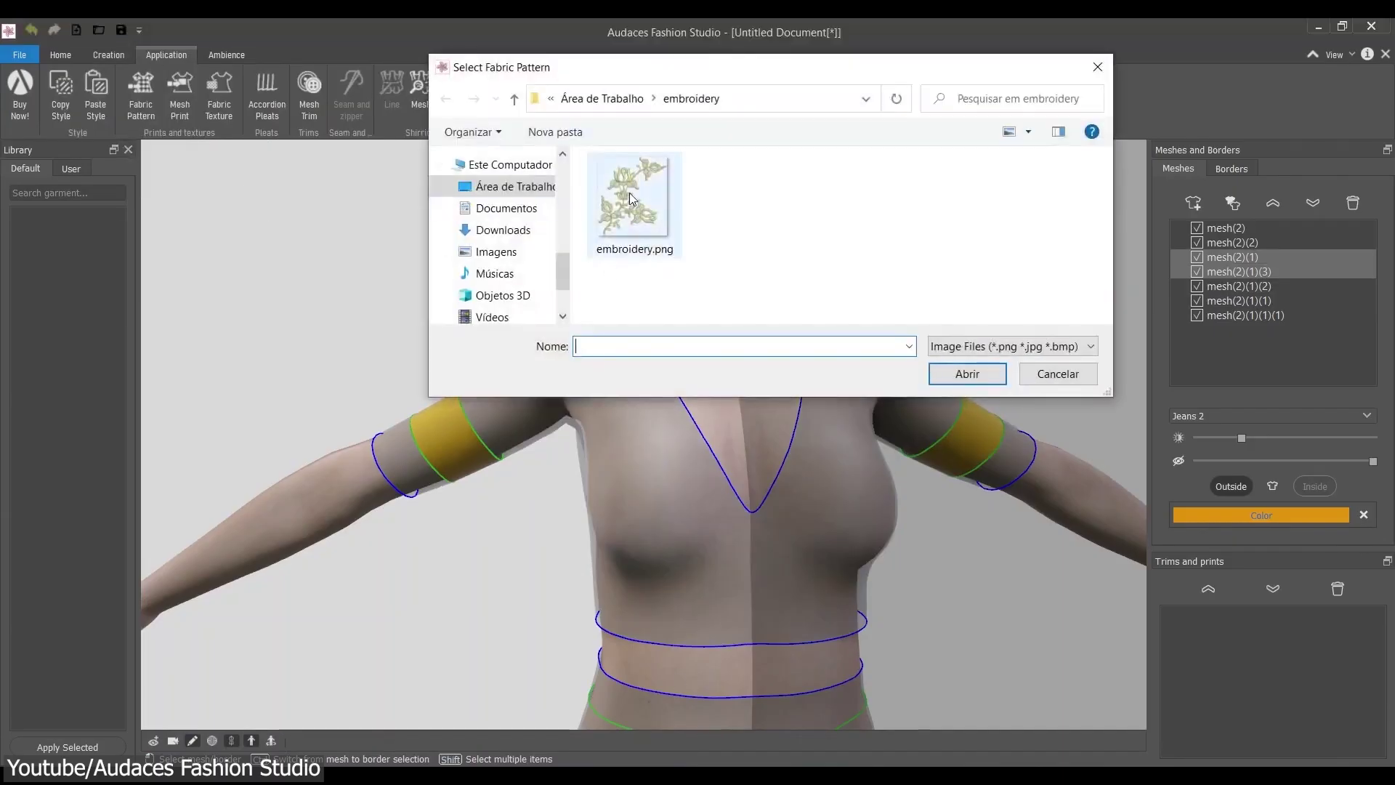
{"action": "left_click", "coordinate": [974, 378]}
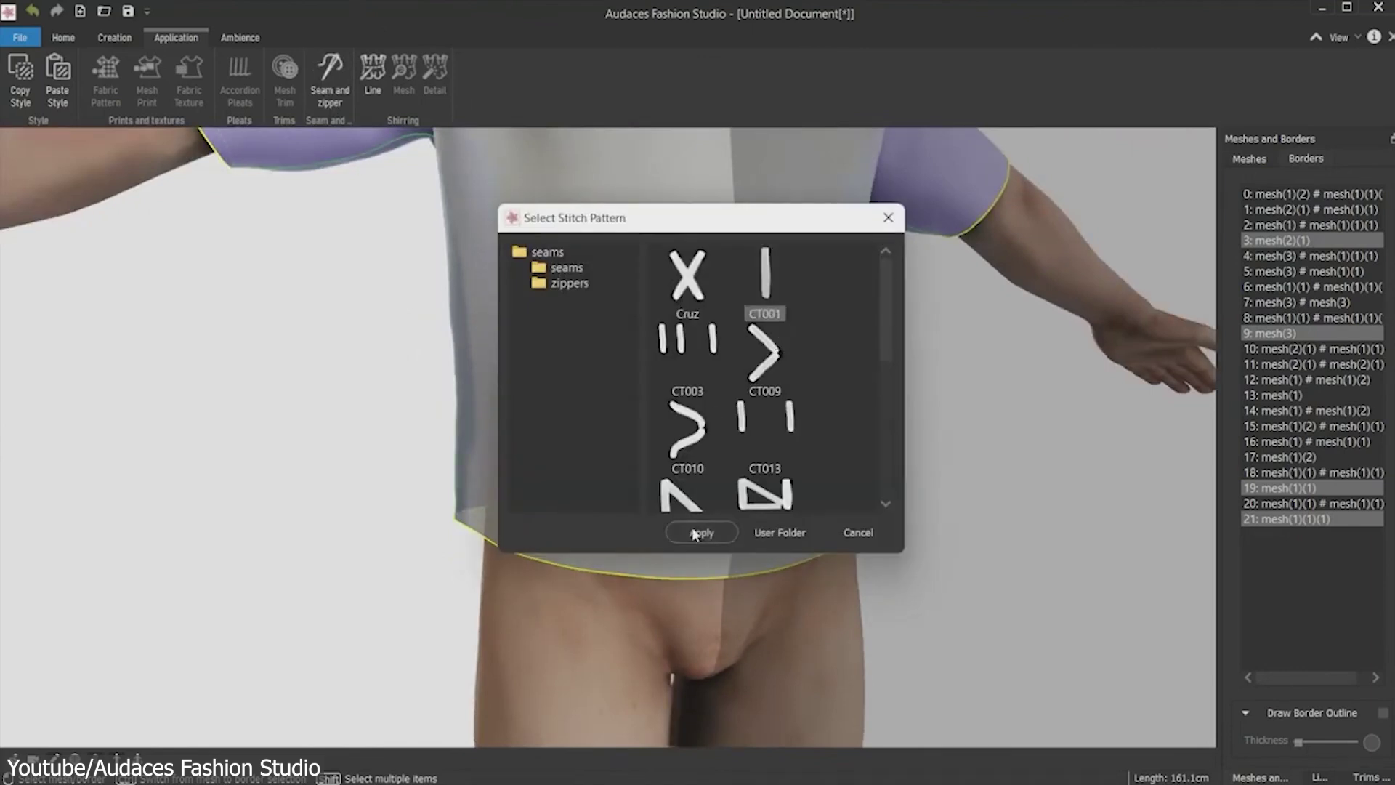
Give the shirt hem a double, enlarged CT001 stitch and bring up its stitch colour choices.
{"action": "left_click", "coordinate": [708, 533]}
{"action": "left_click", "coordinate": [331, 100]}
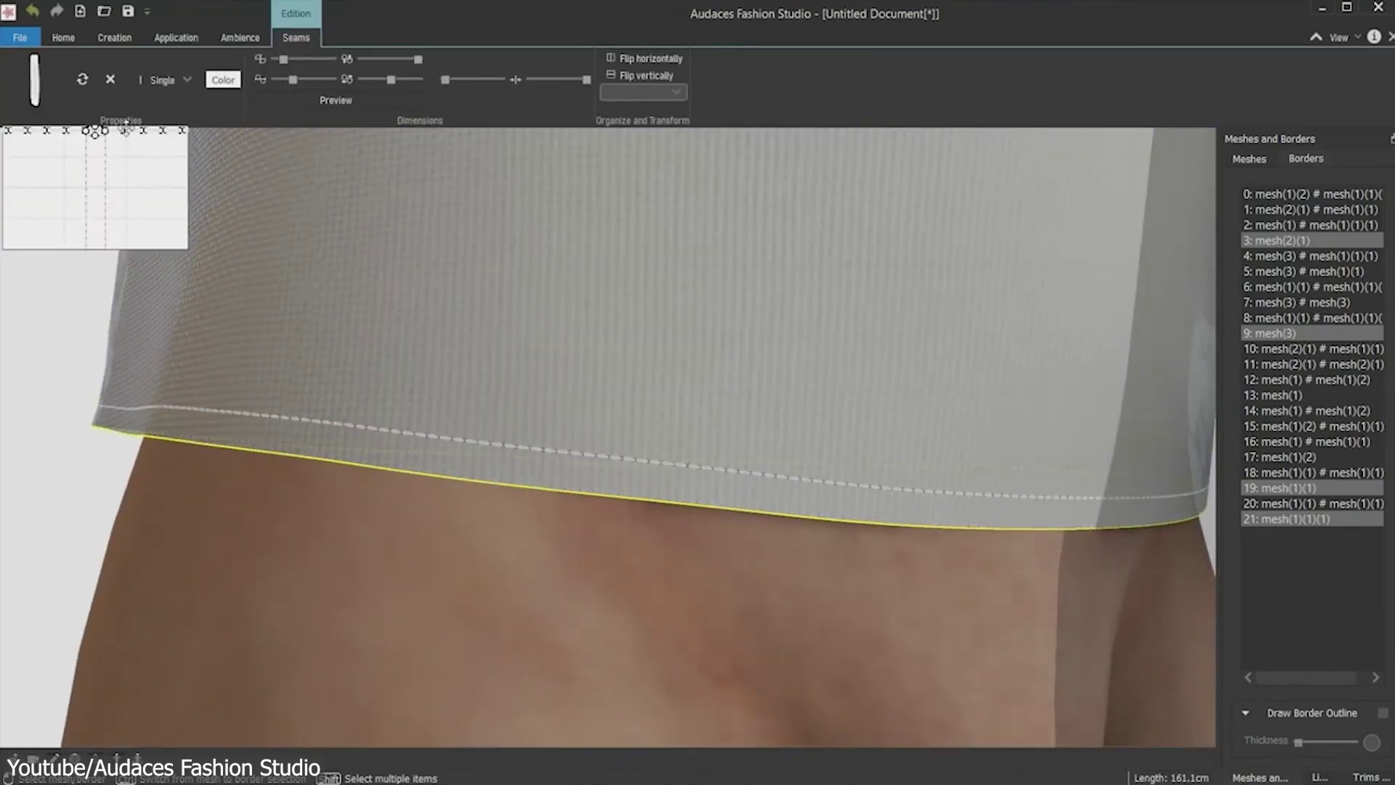
{"action": "left_click", "coordinate": [151, 107]}
{"action": "left_click_drag", "start_coordinate": [295, 81], "coordinate": [306, 80]}
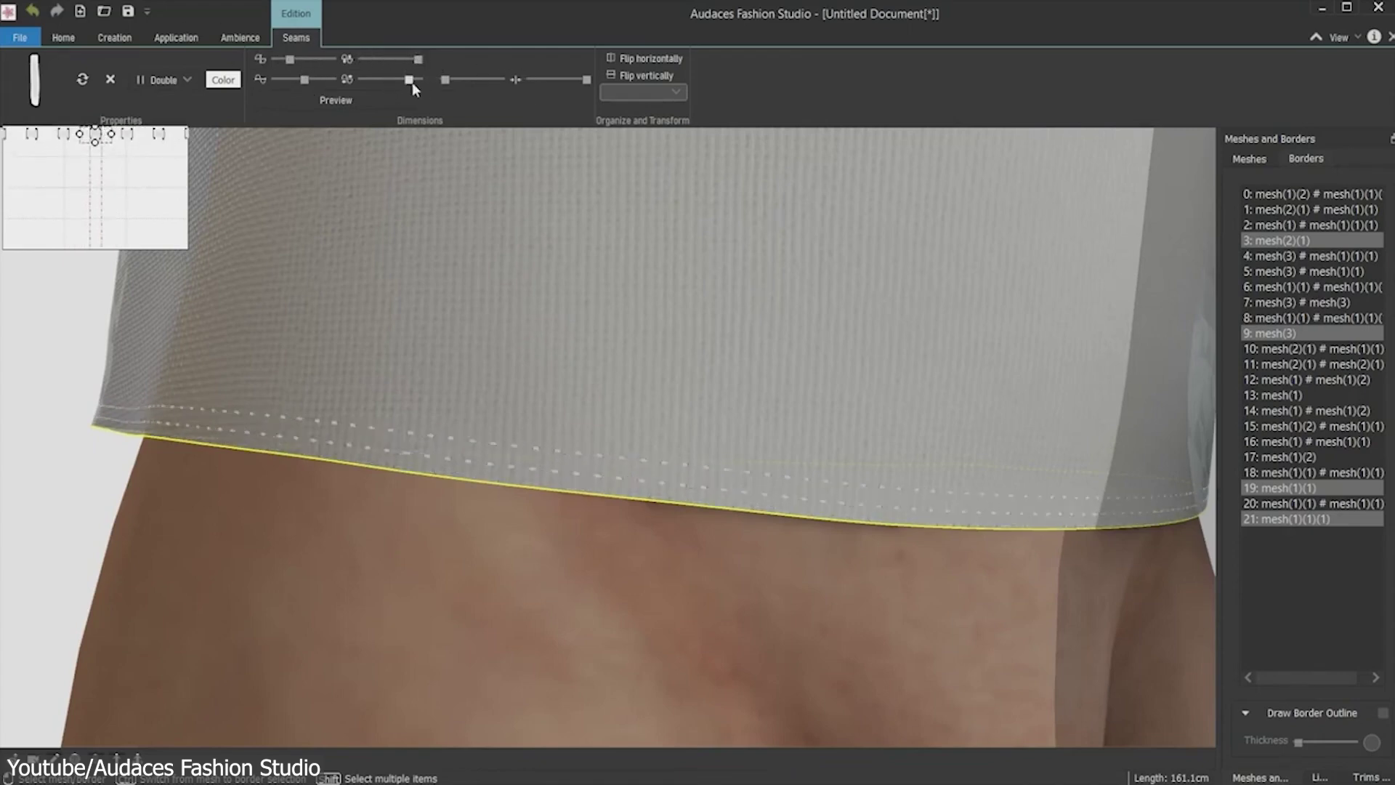
{"action": "left_click", "coordinate": [223, 80]}
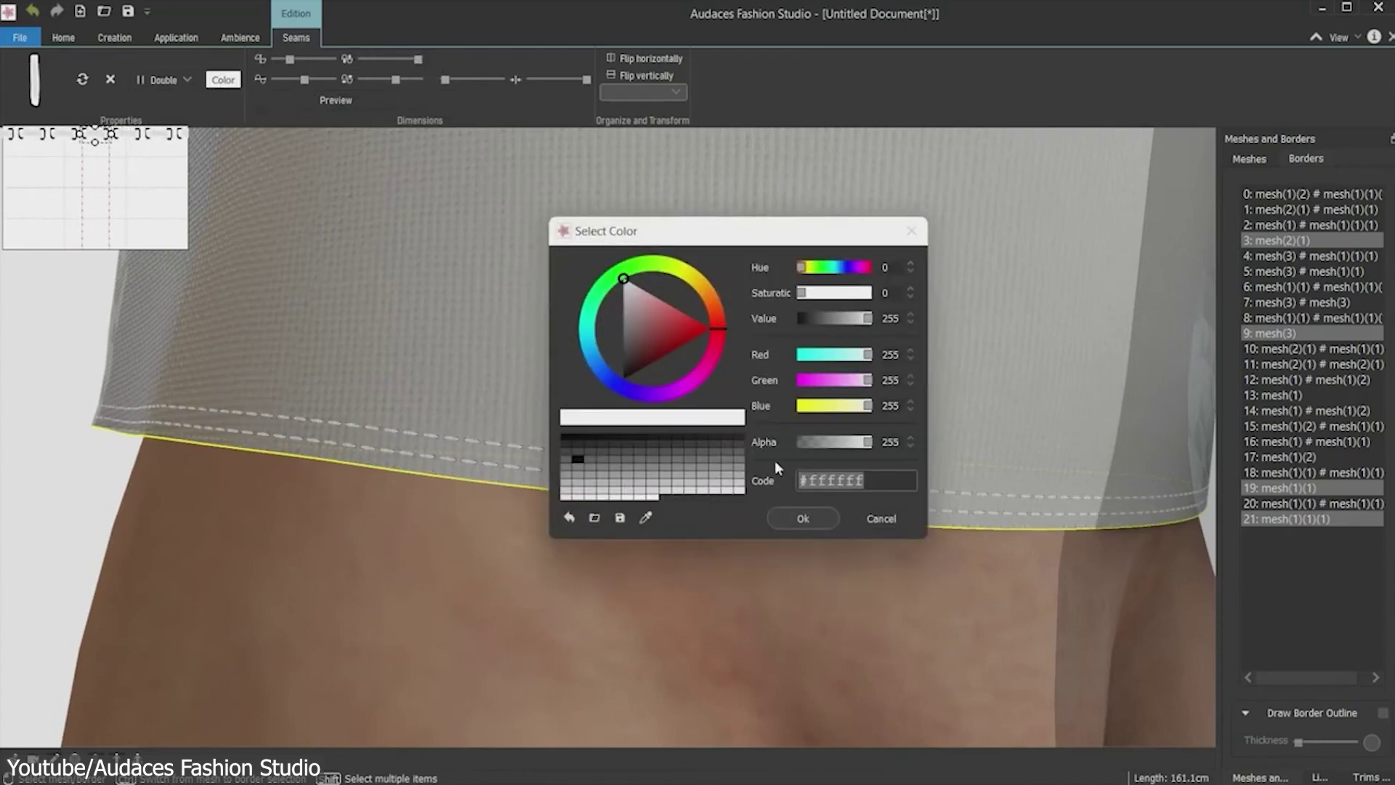